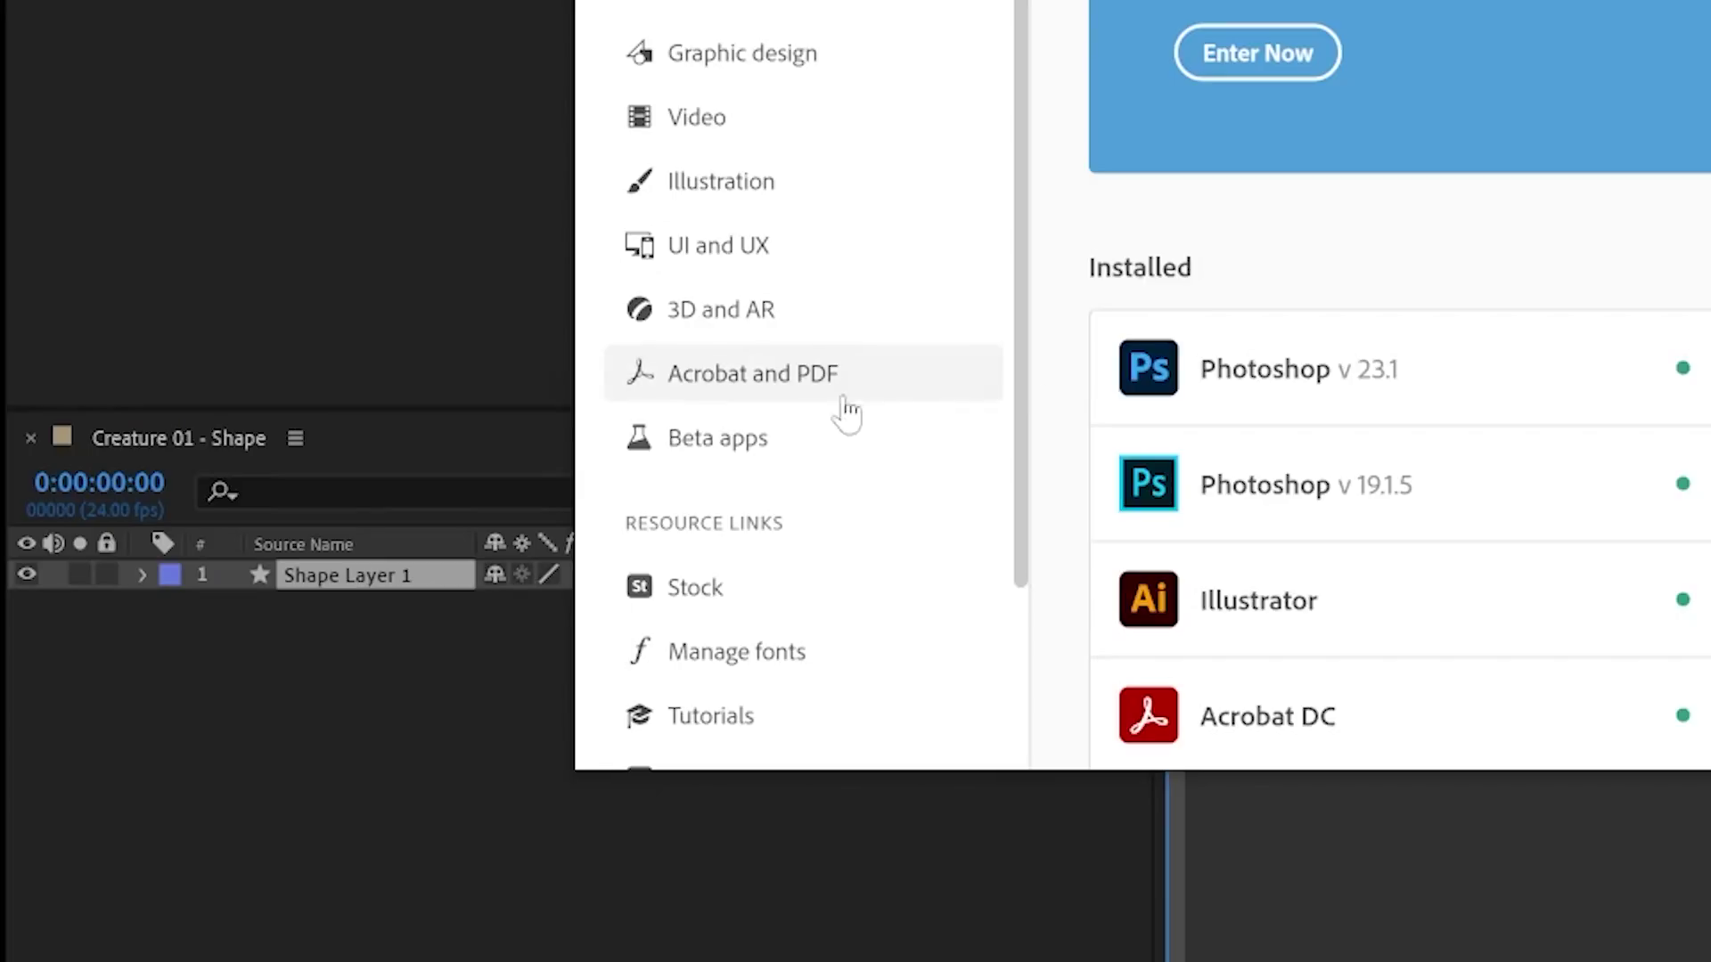
- Show the Creative Cloud Beta apps listing to find After Effects (Beta)
left_click(351, 649)
scroll(1071, 417, "down", 3)
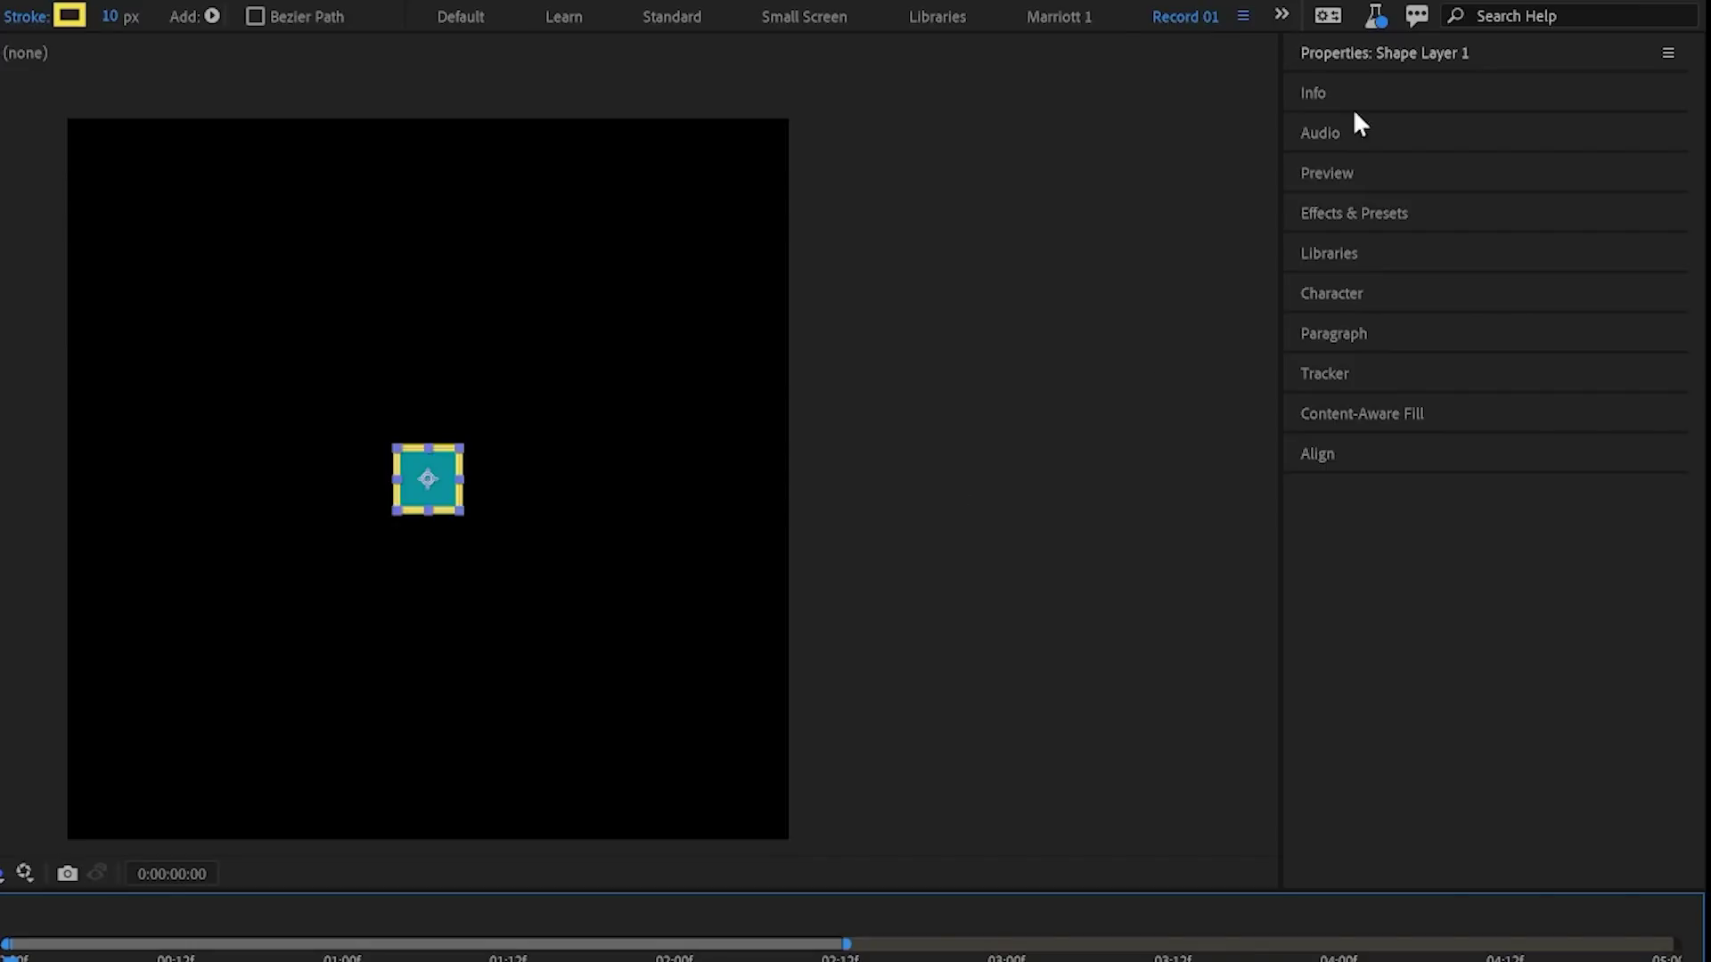
- Expand Shape Layer 1's contents to show Rectangle 1's path, stroke and fill properties
left_click(1466, 59)
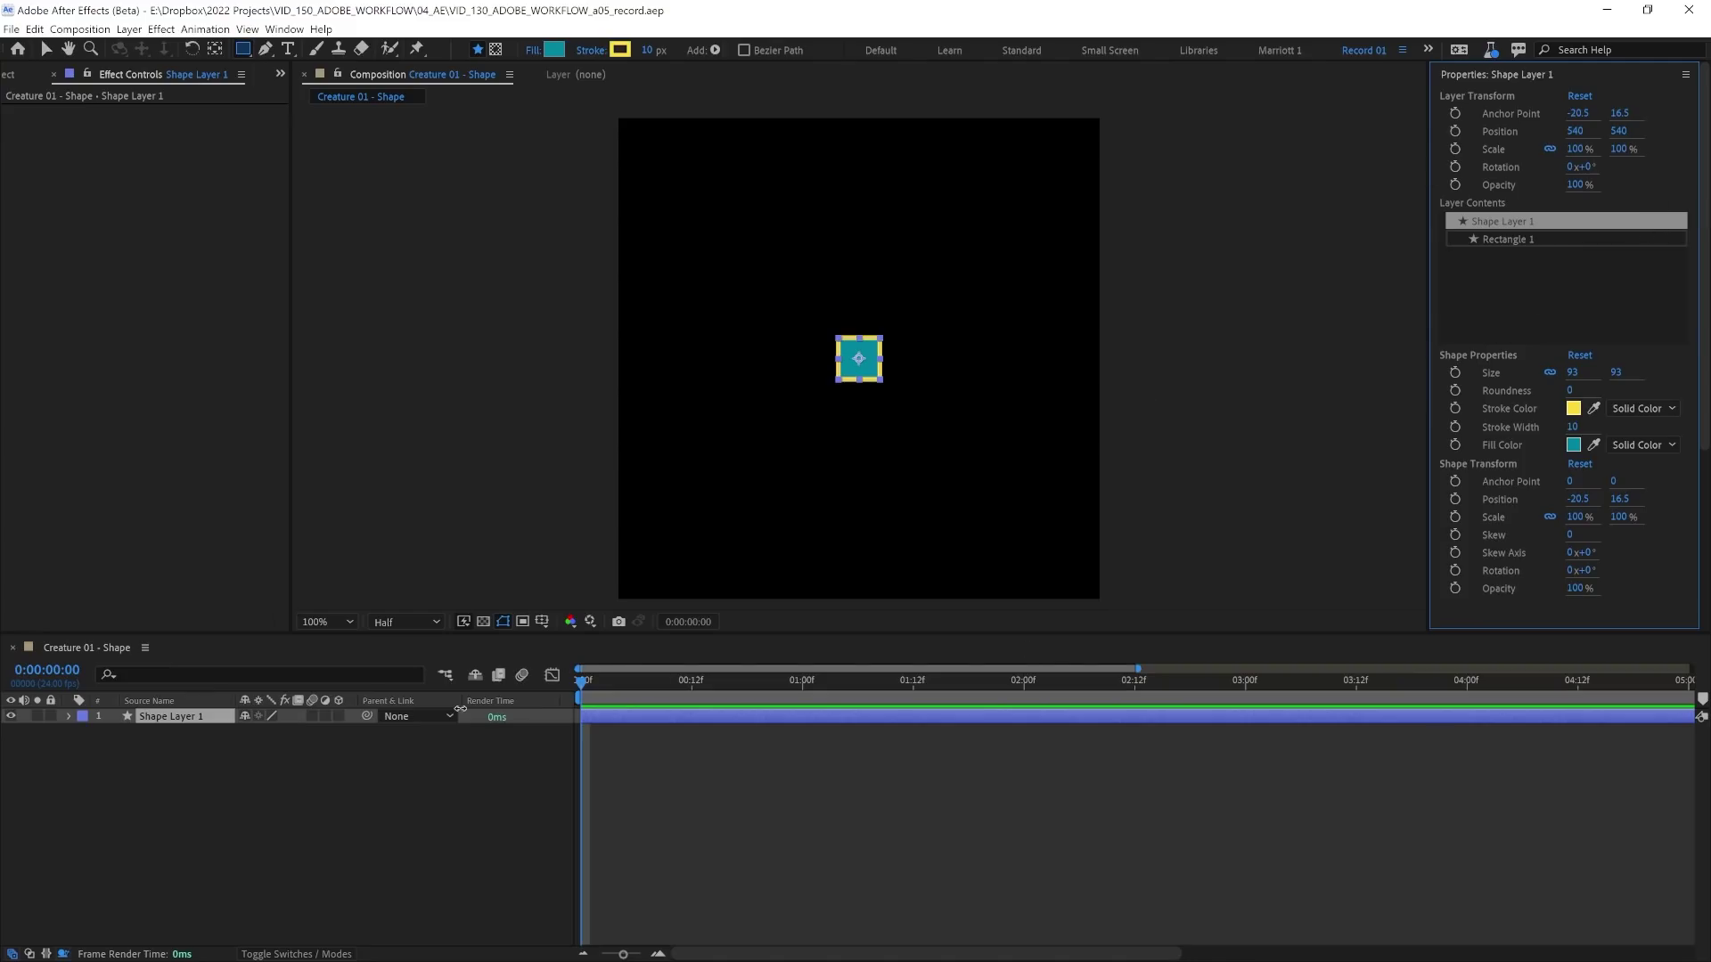
left_click(68, 716)
left_click(101, 747)
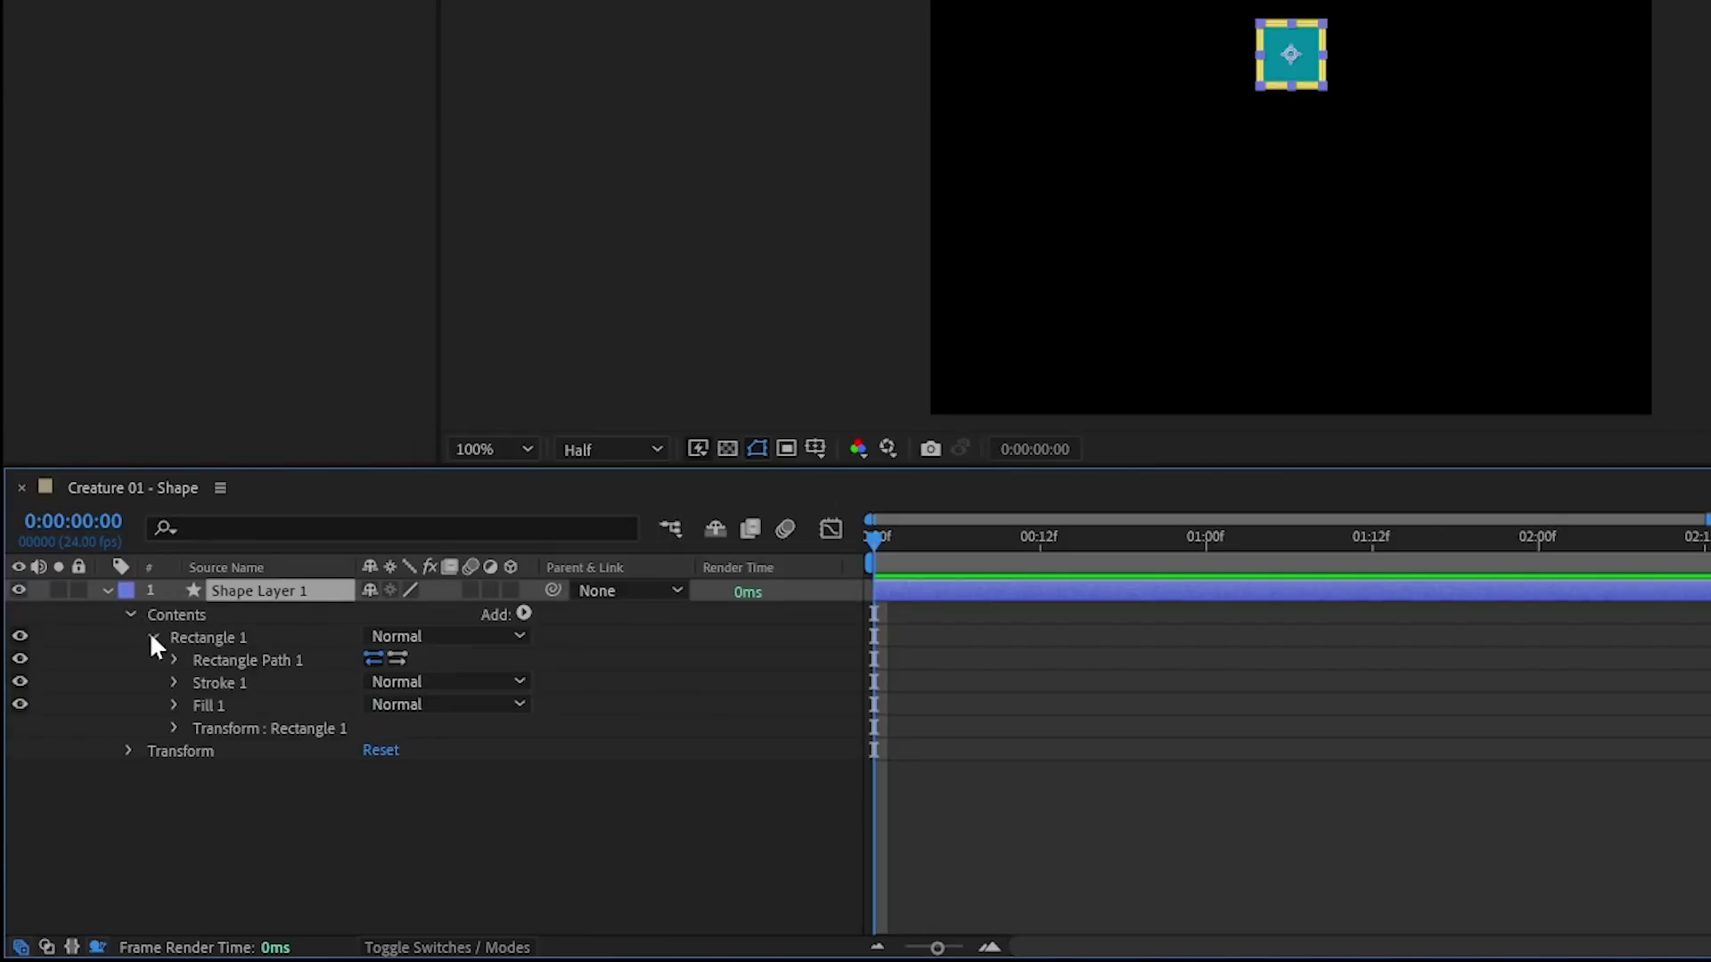
left_click(175, 660)
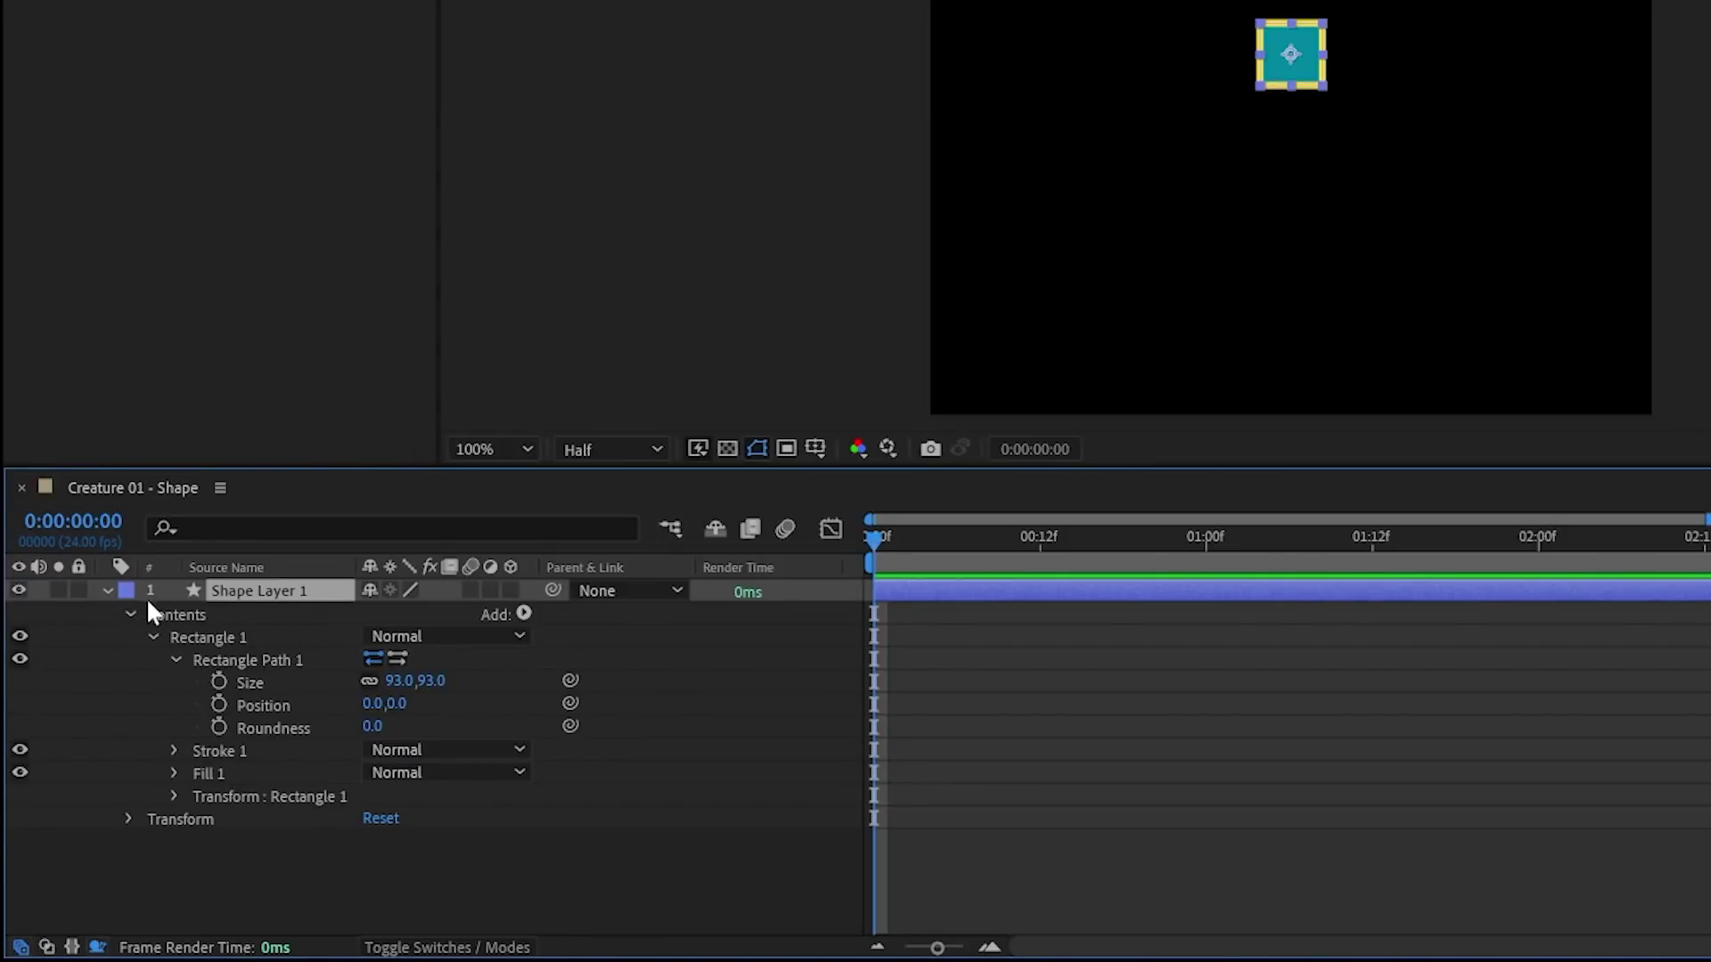
- Expand all nested properties, try Roundness 25, then delete Shape Layer 1
key("ctrl+grave")
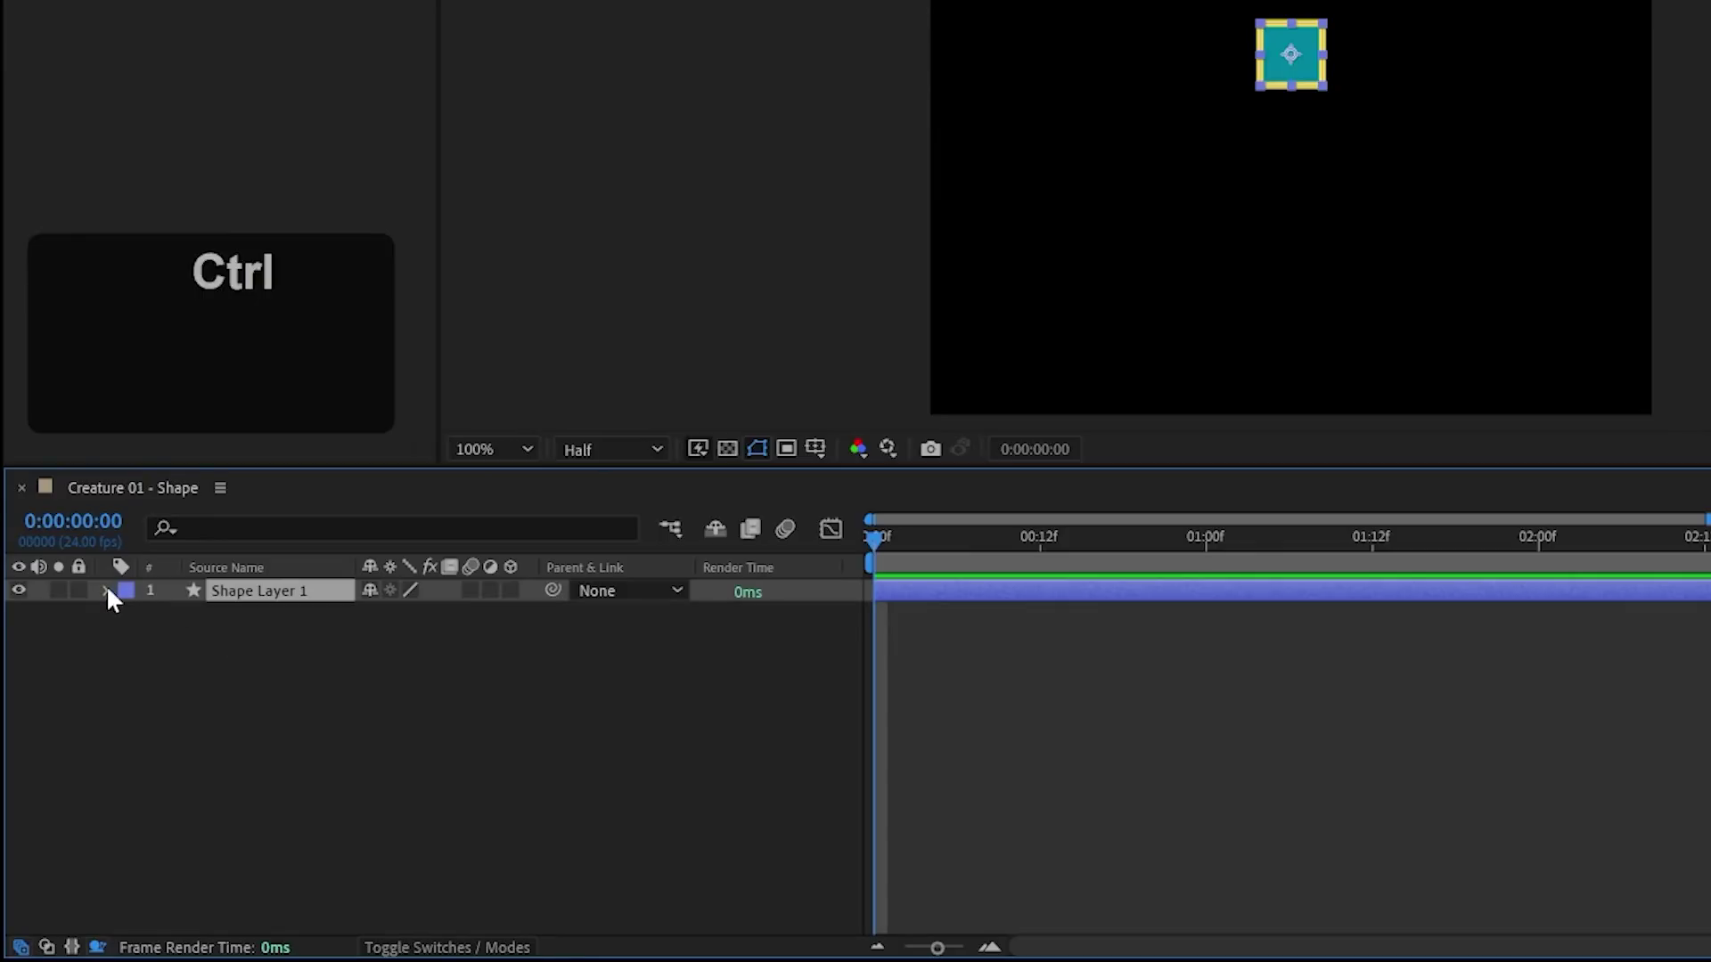
left_click(106, 590, "ctrl")
scroll(231, 648, "down", 2)
scroll(232, 645, "down", 2)
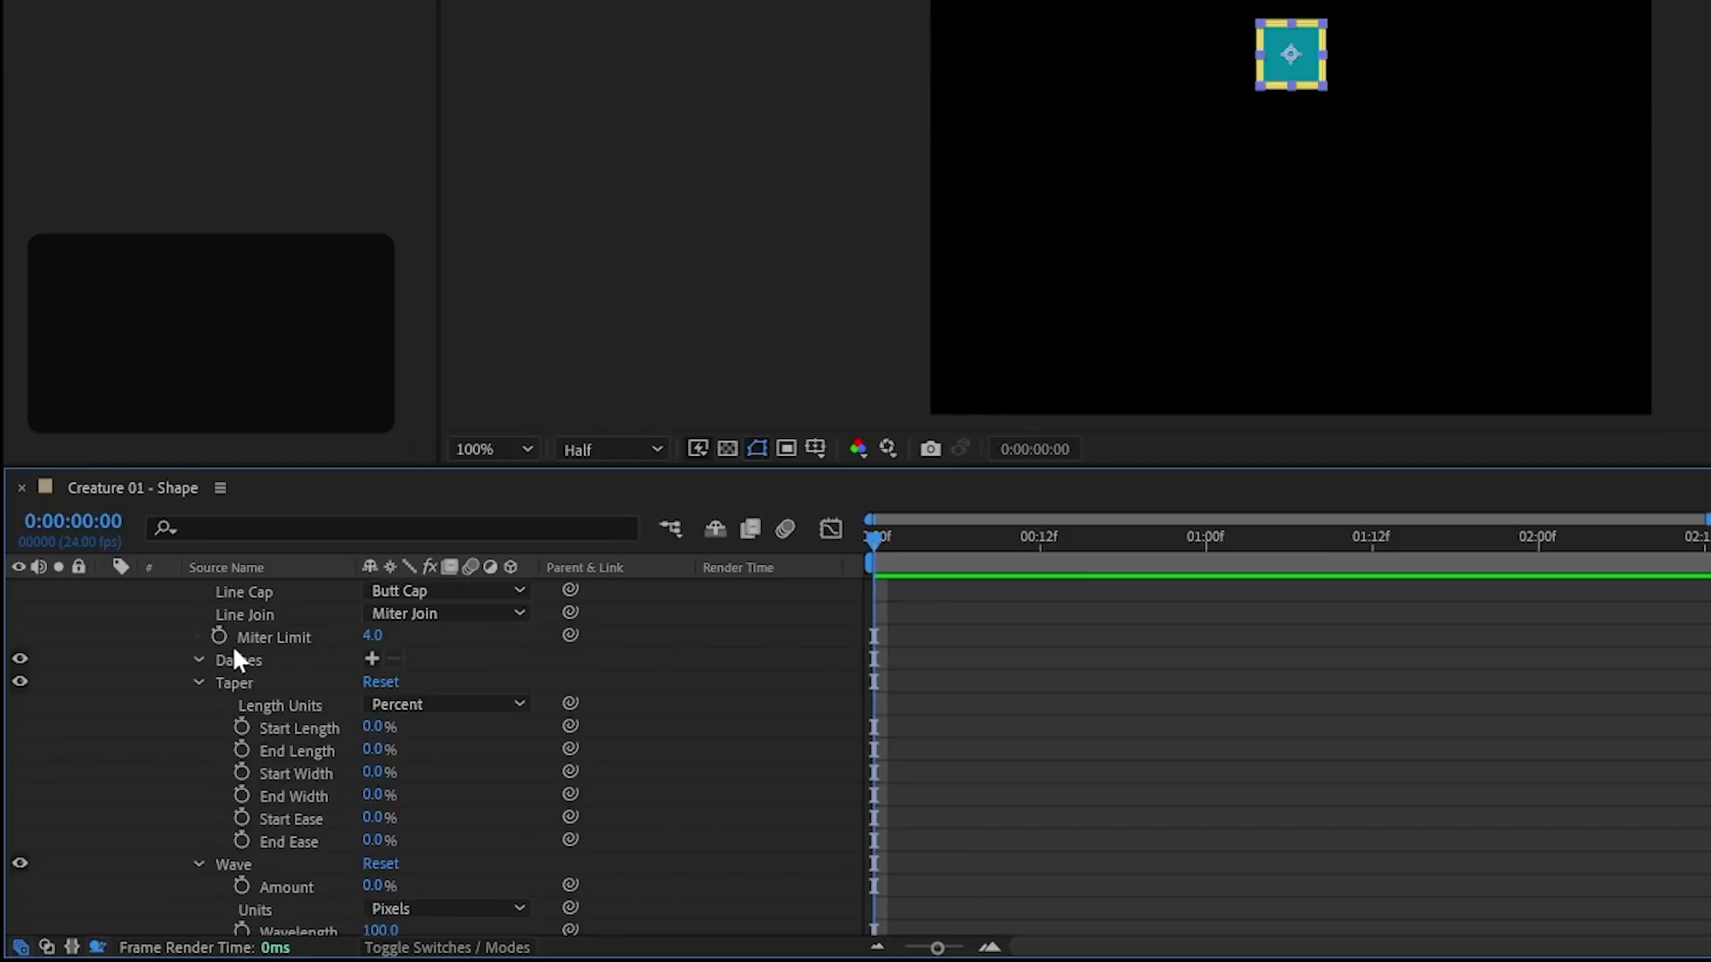
scroll(232, 645, "up", 4)
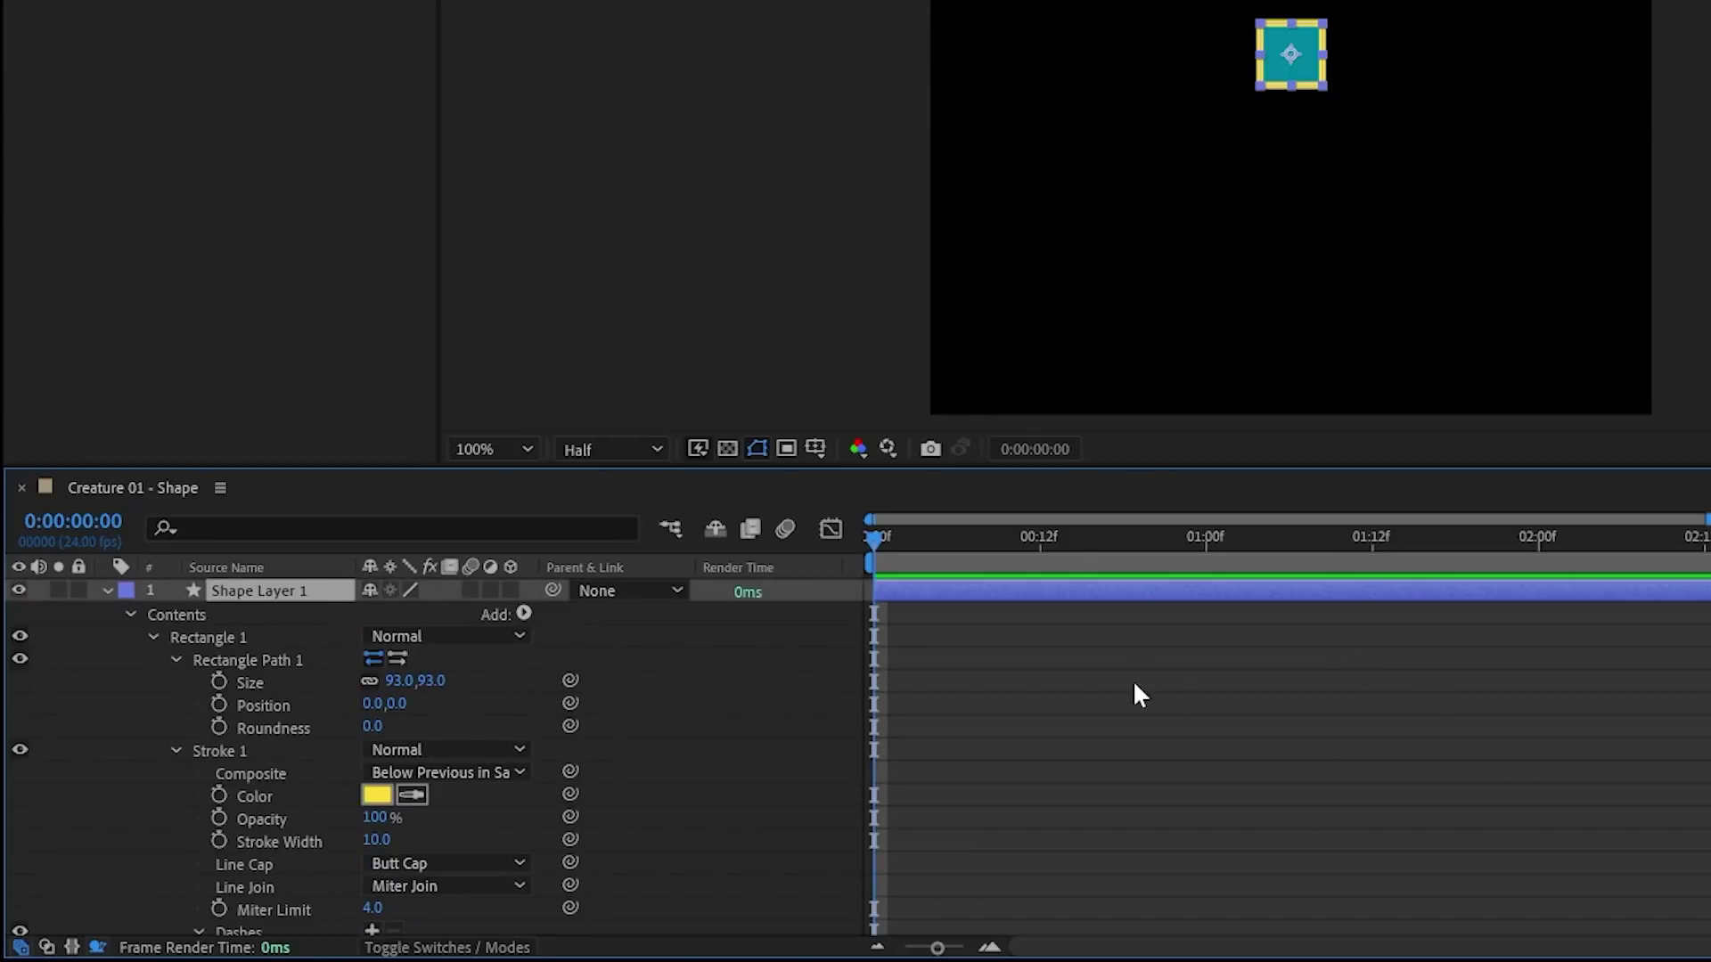
scroll(956, 710, "down", 2)
scroll(1131, 688, "down", 5)
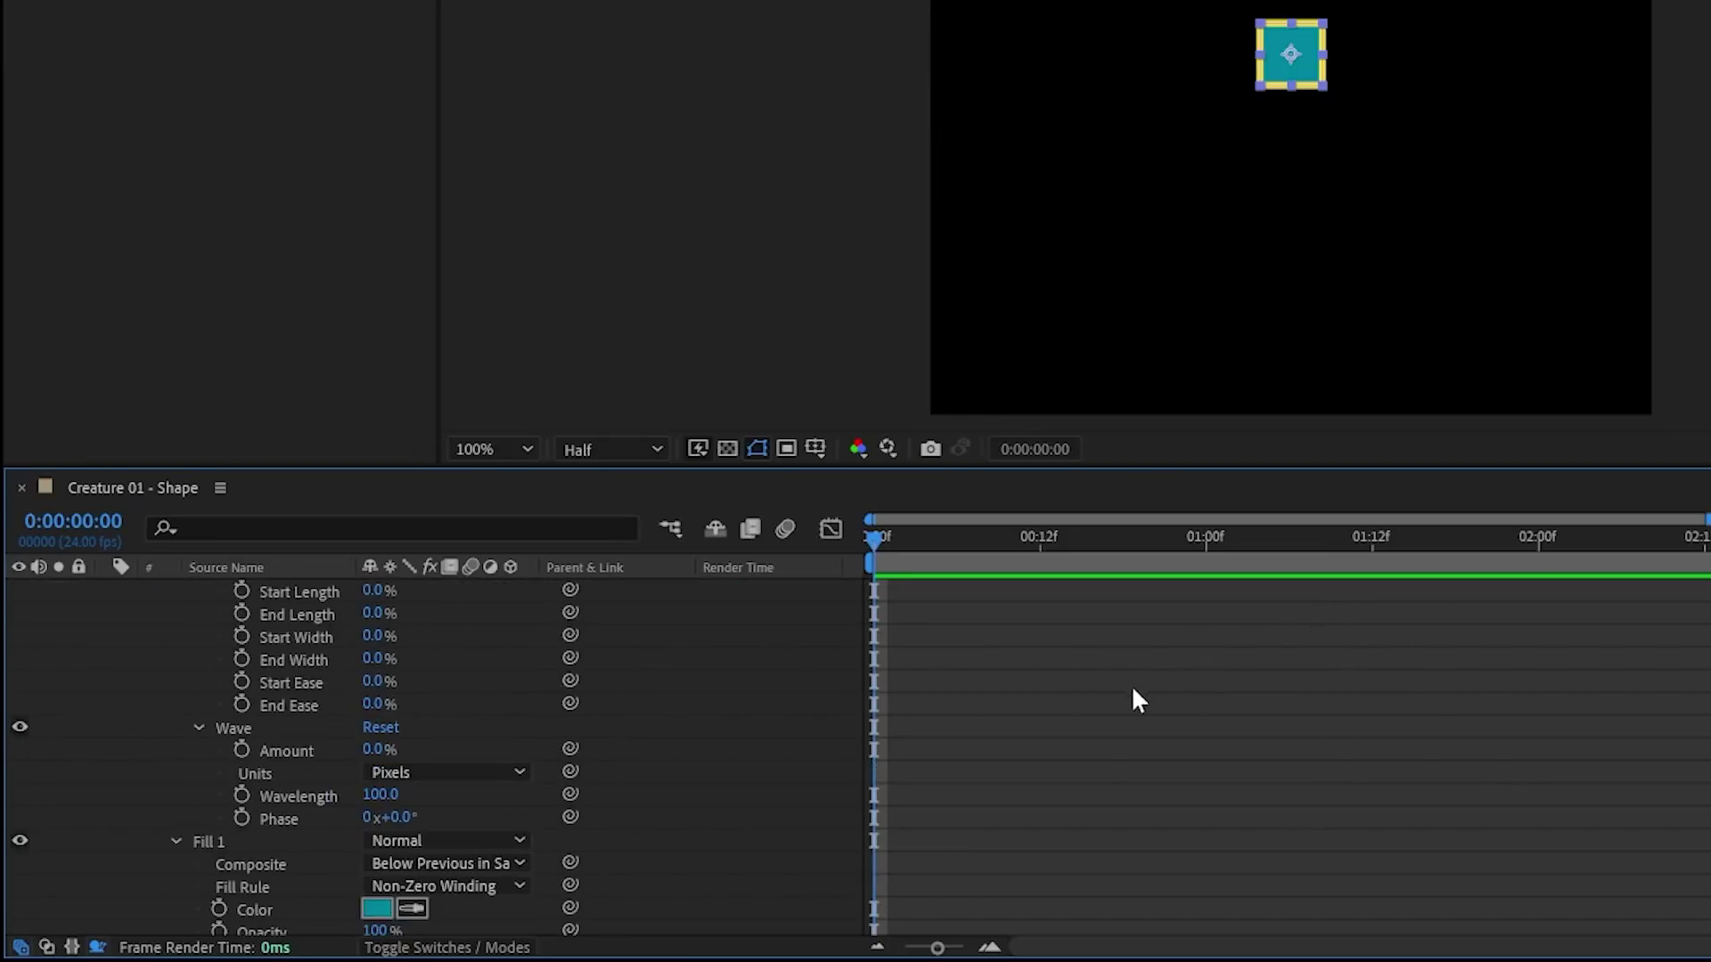
scroll(1152, 695, "down", 5)
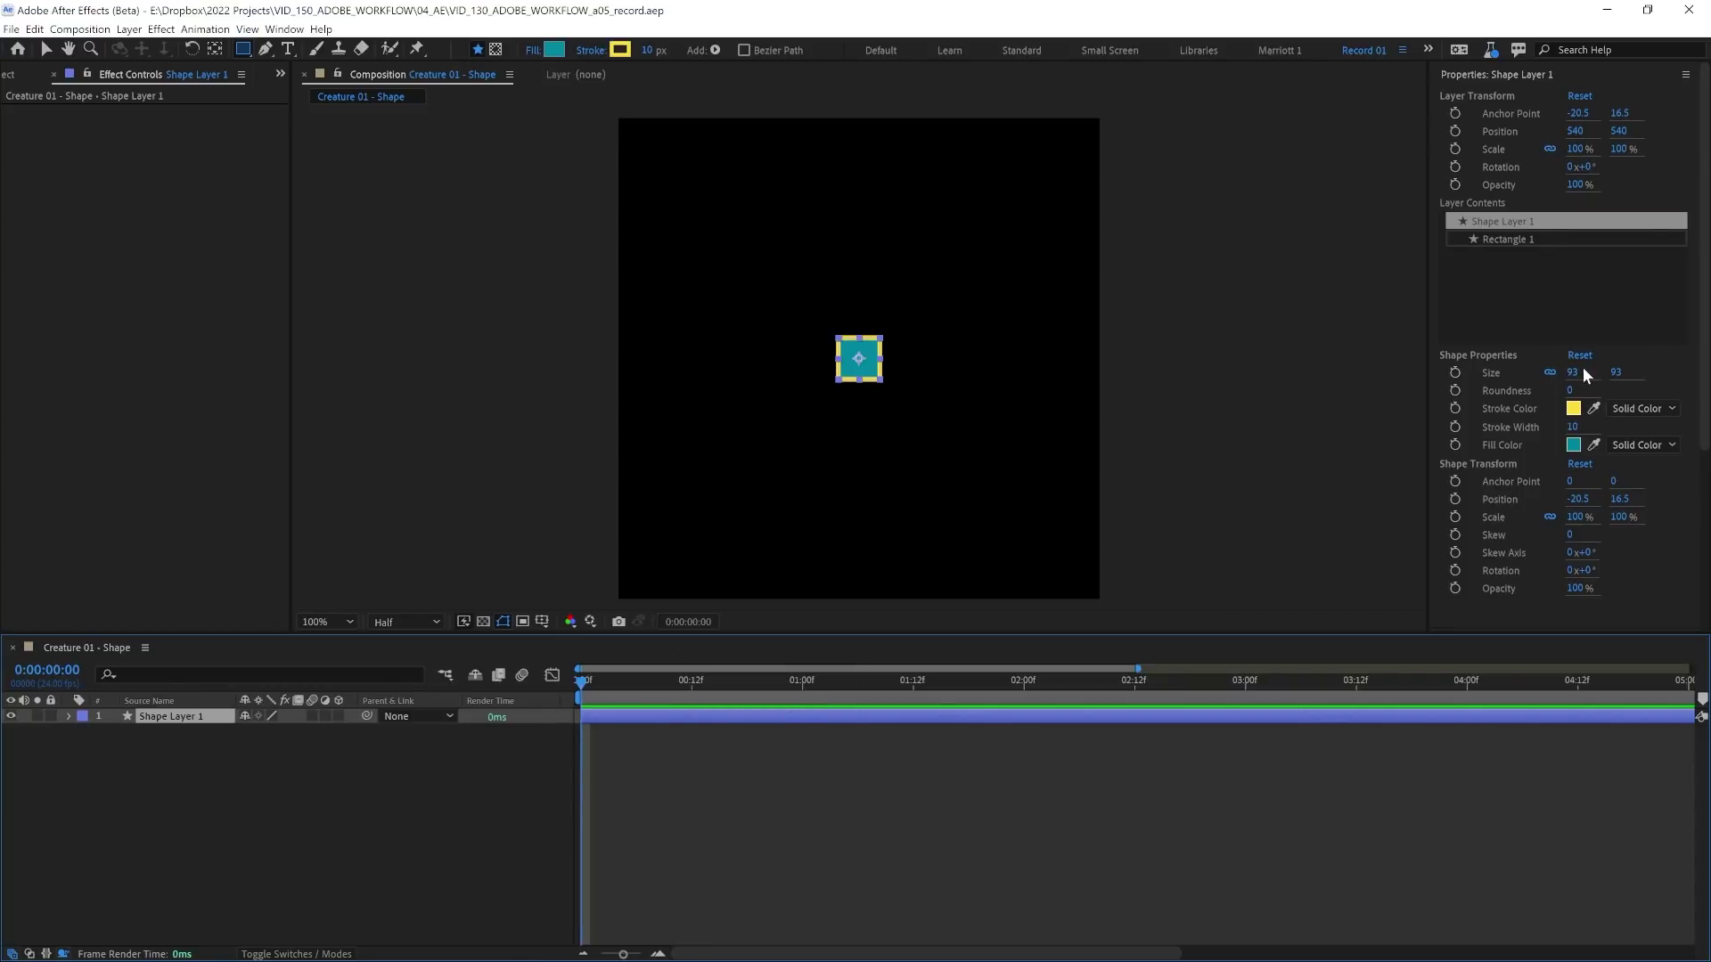
left_click_drag(1569, 389, 1405, 383)
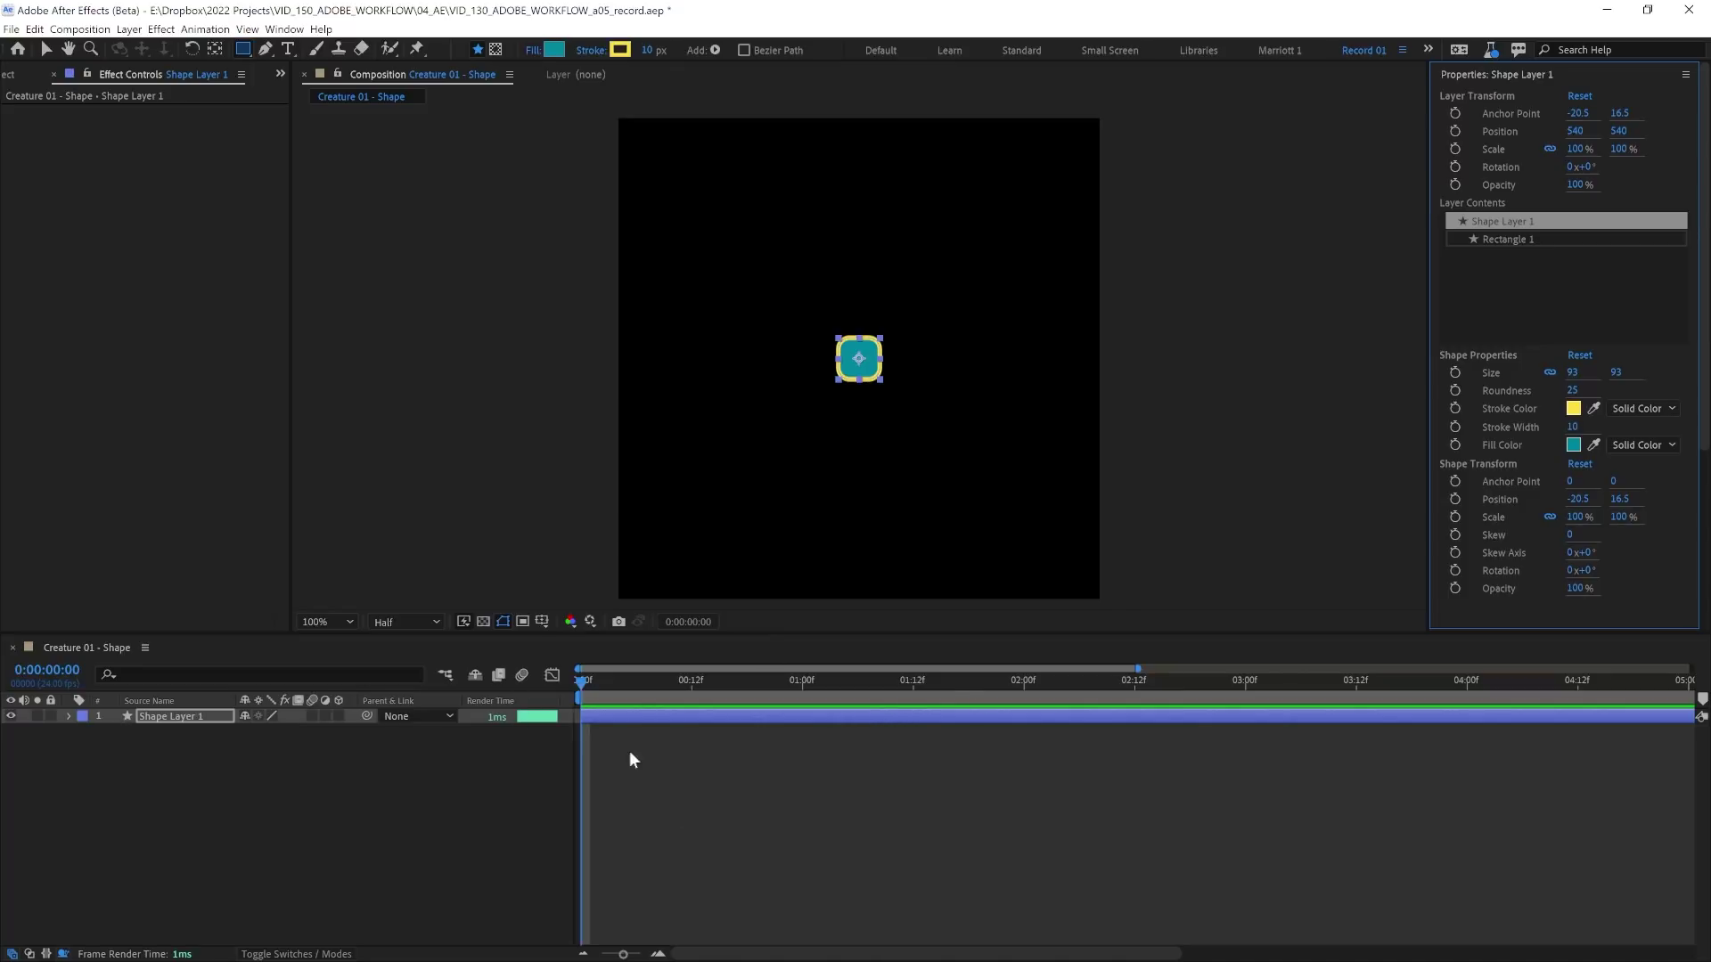
key("Delete")
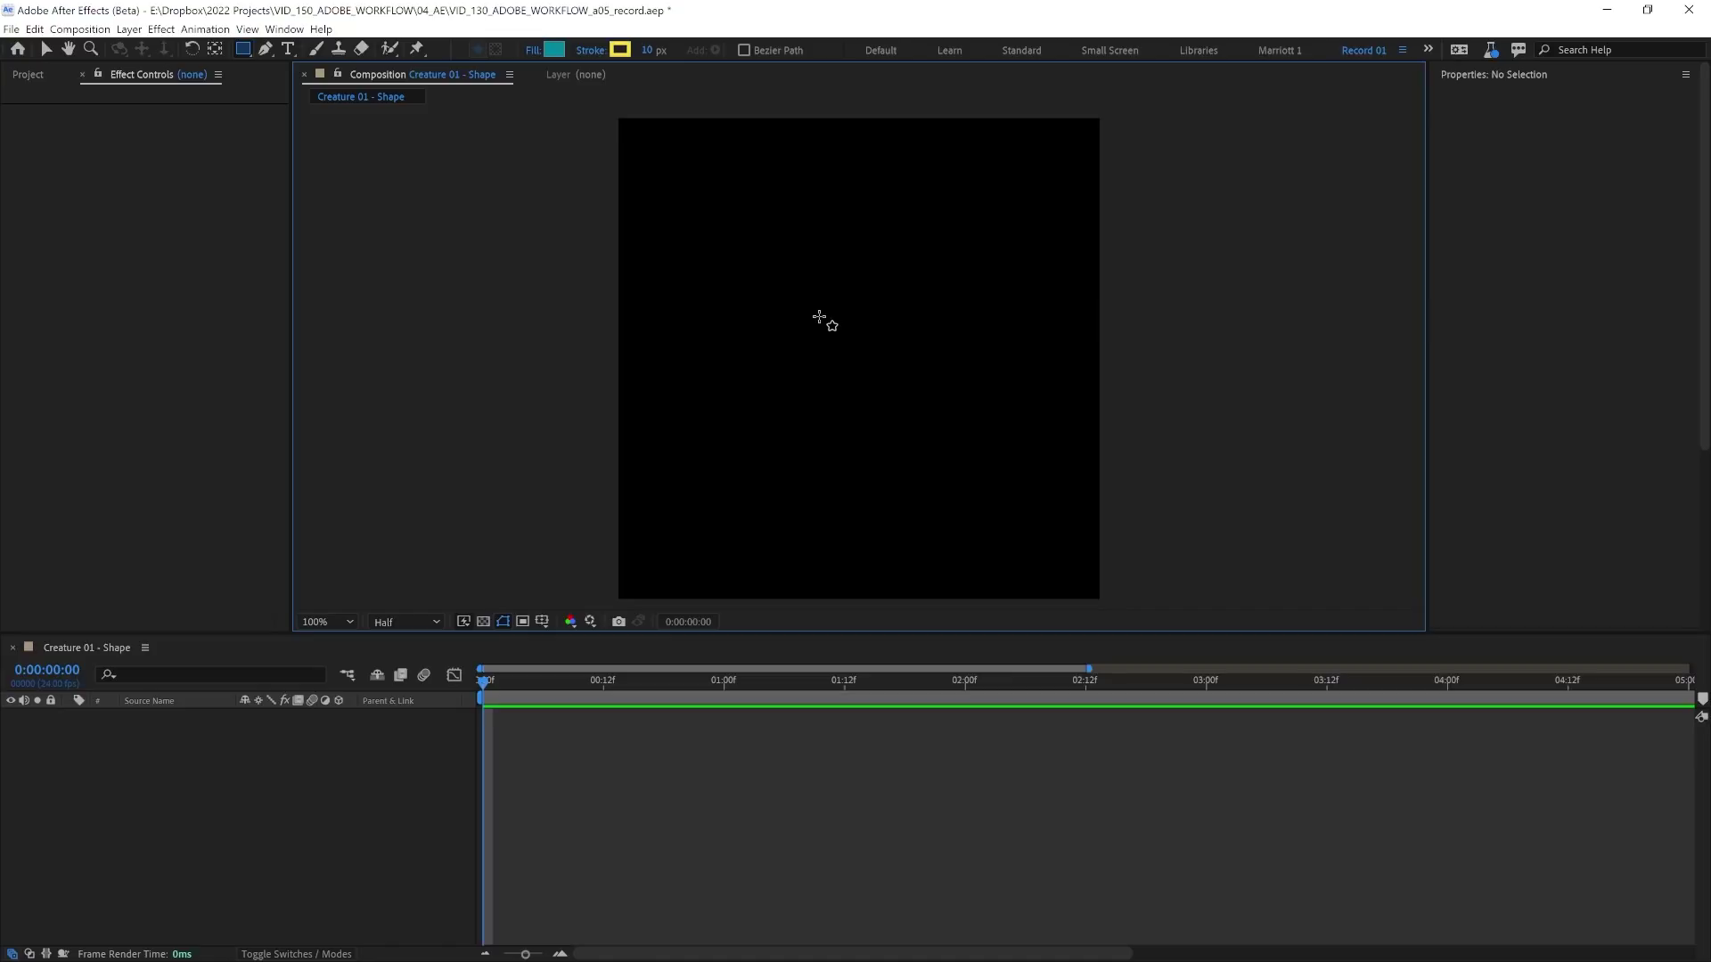
- Draw a teal square, centre its anchor point, and align it to the composition centre
left_click_drag(818, 318, 890, 380, "shift")
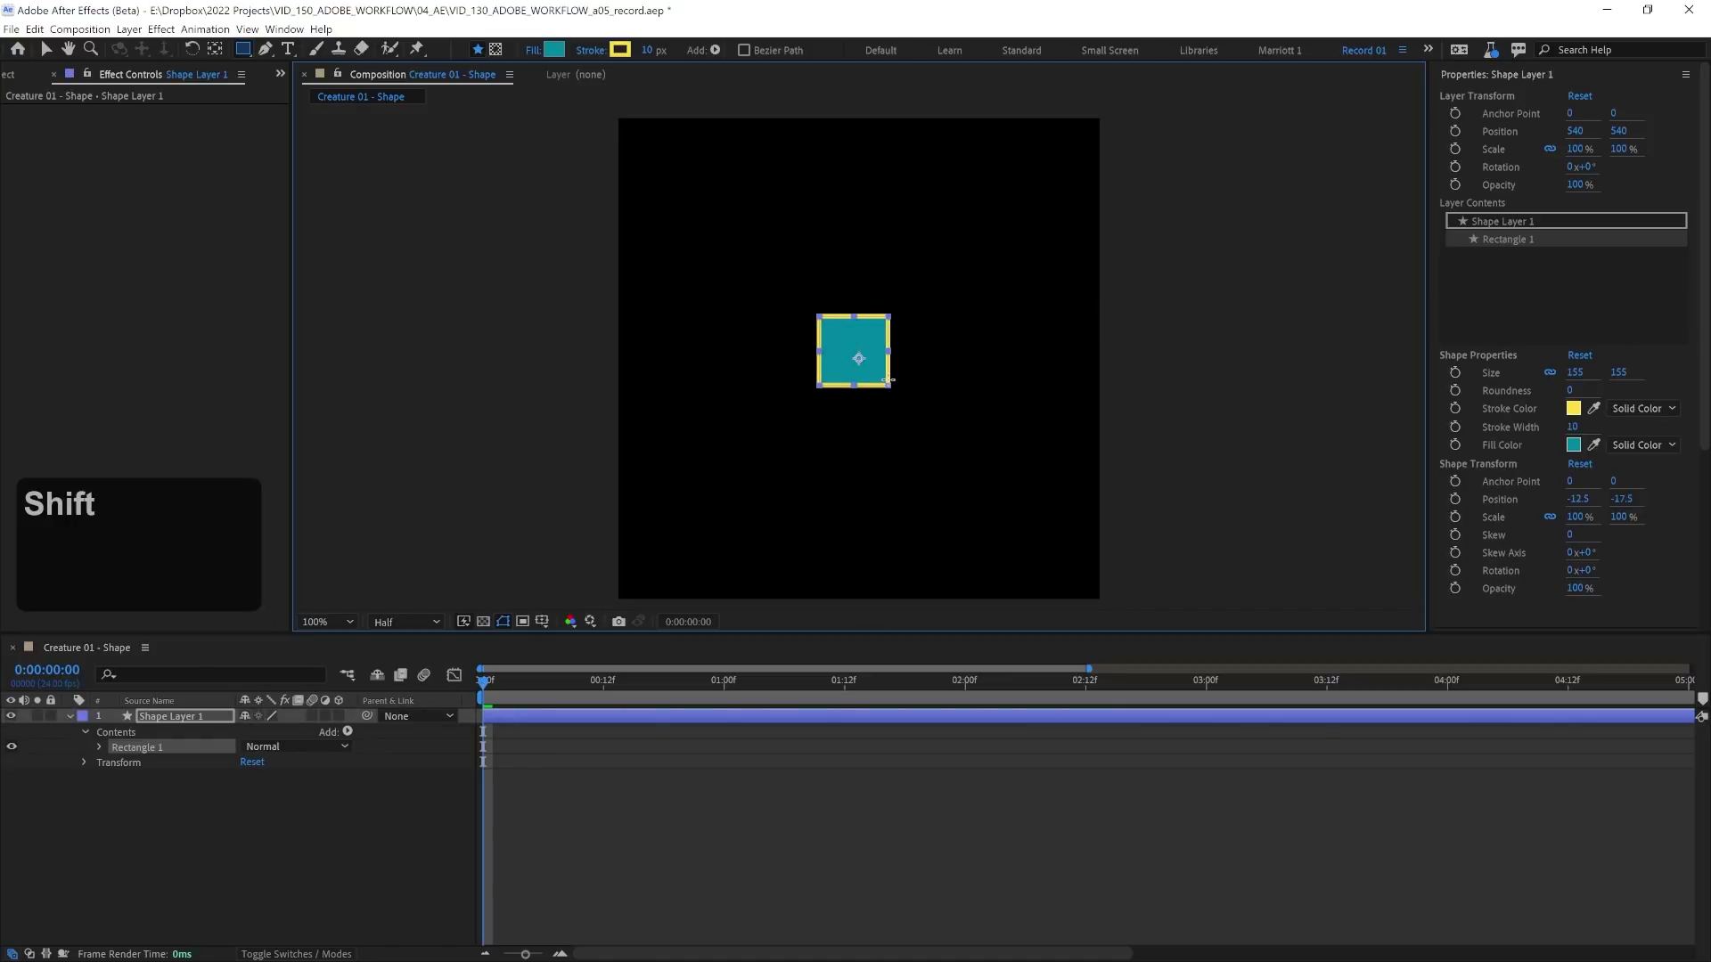
key("ctrl+alt+Home")
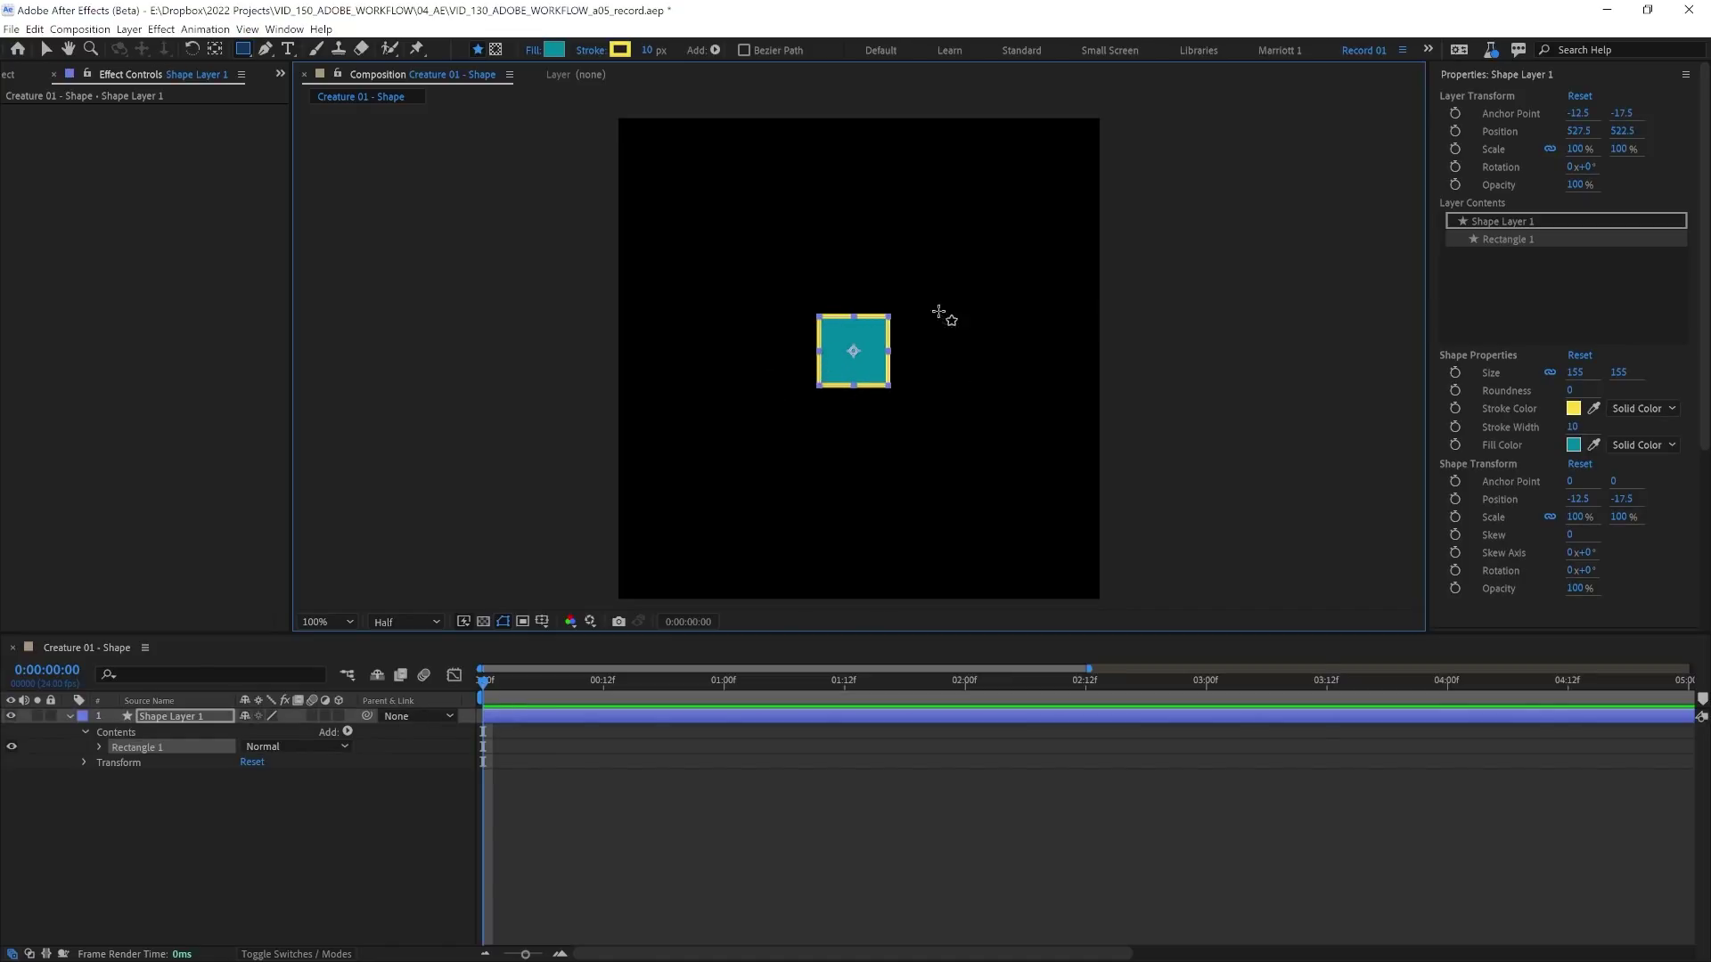
left_click(1518, 80)
left_click(1471, 339)
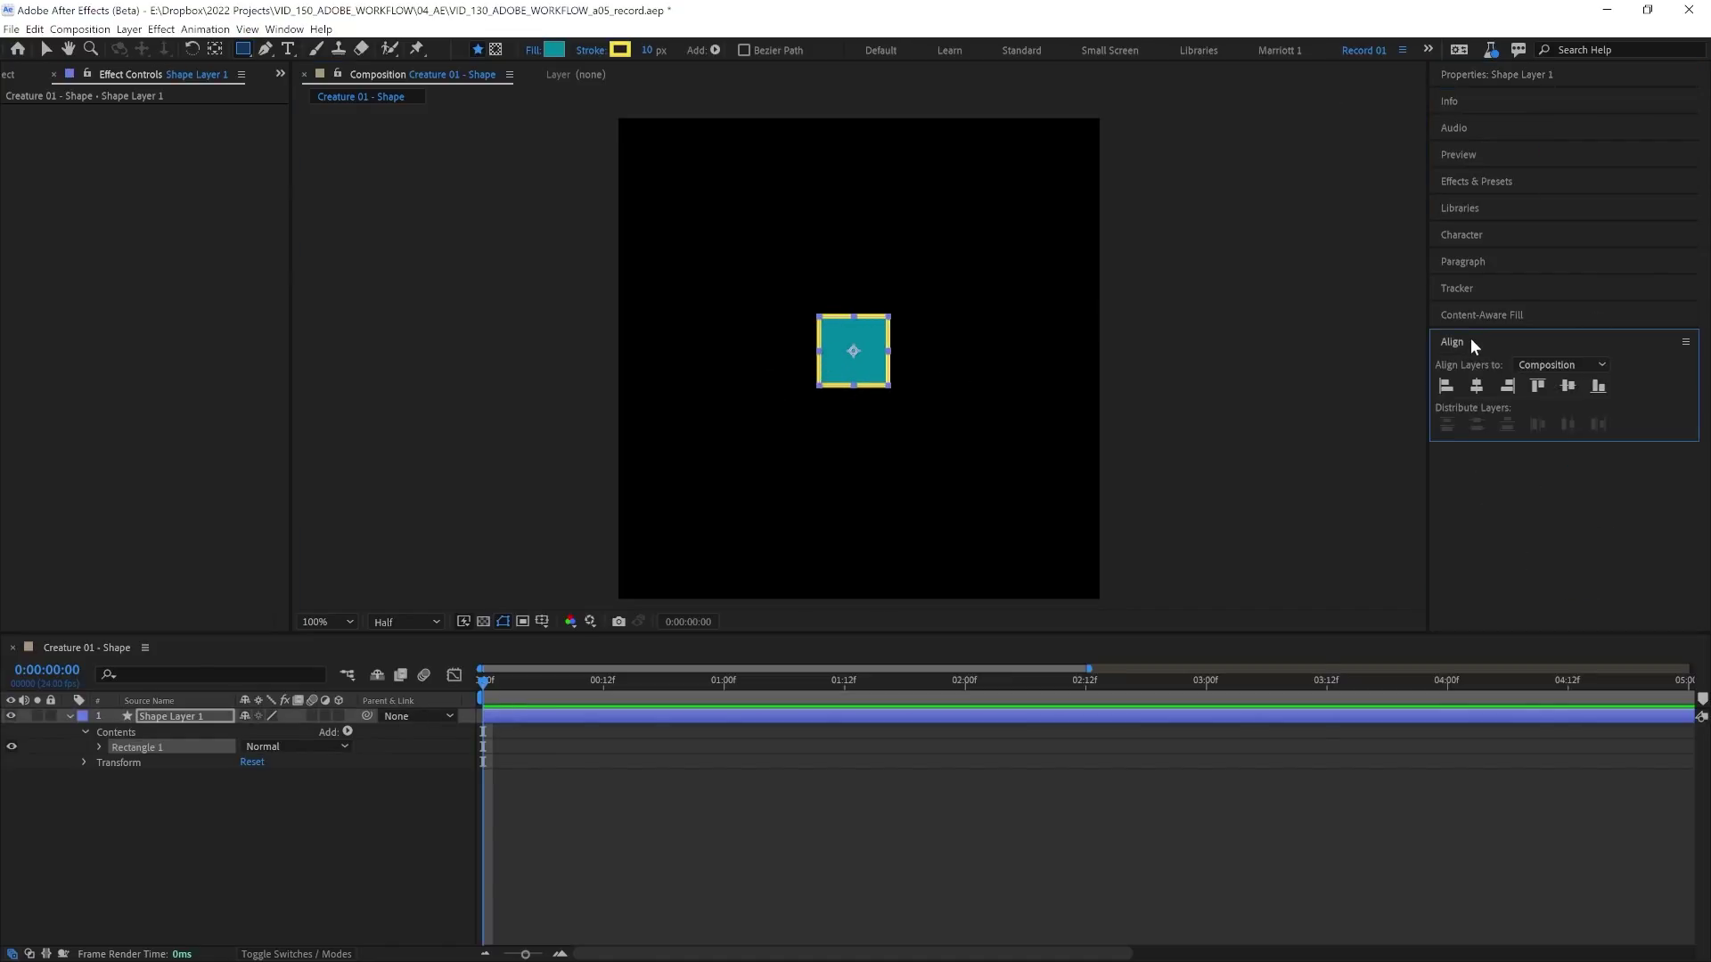
left_click(1477, 385)
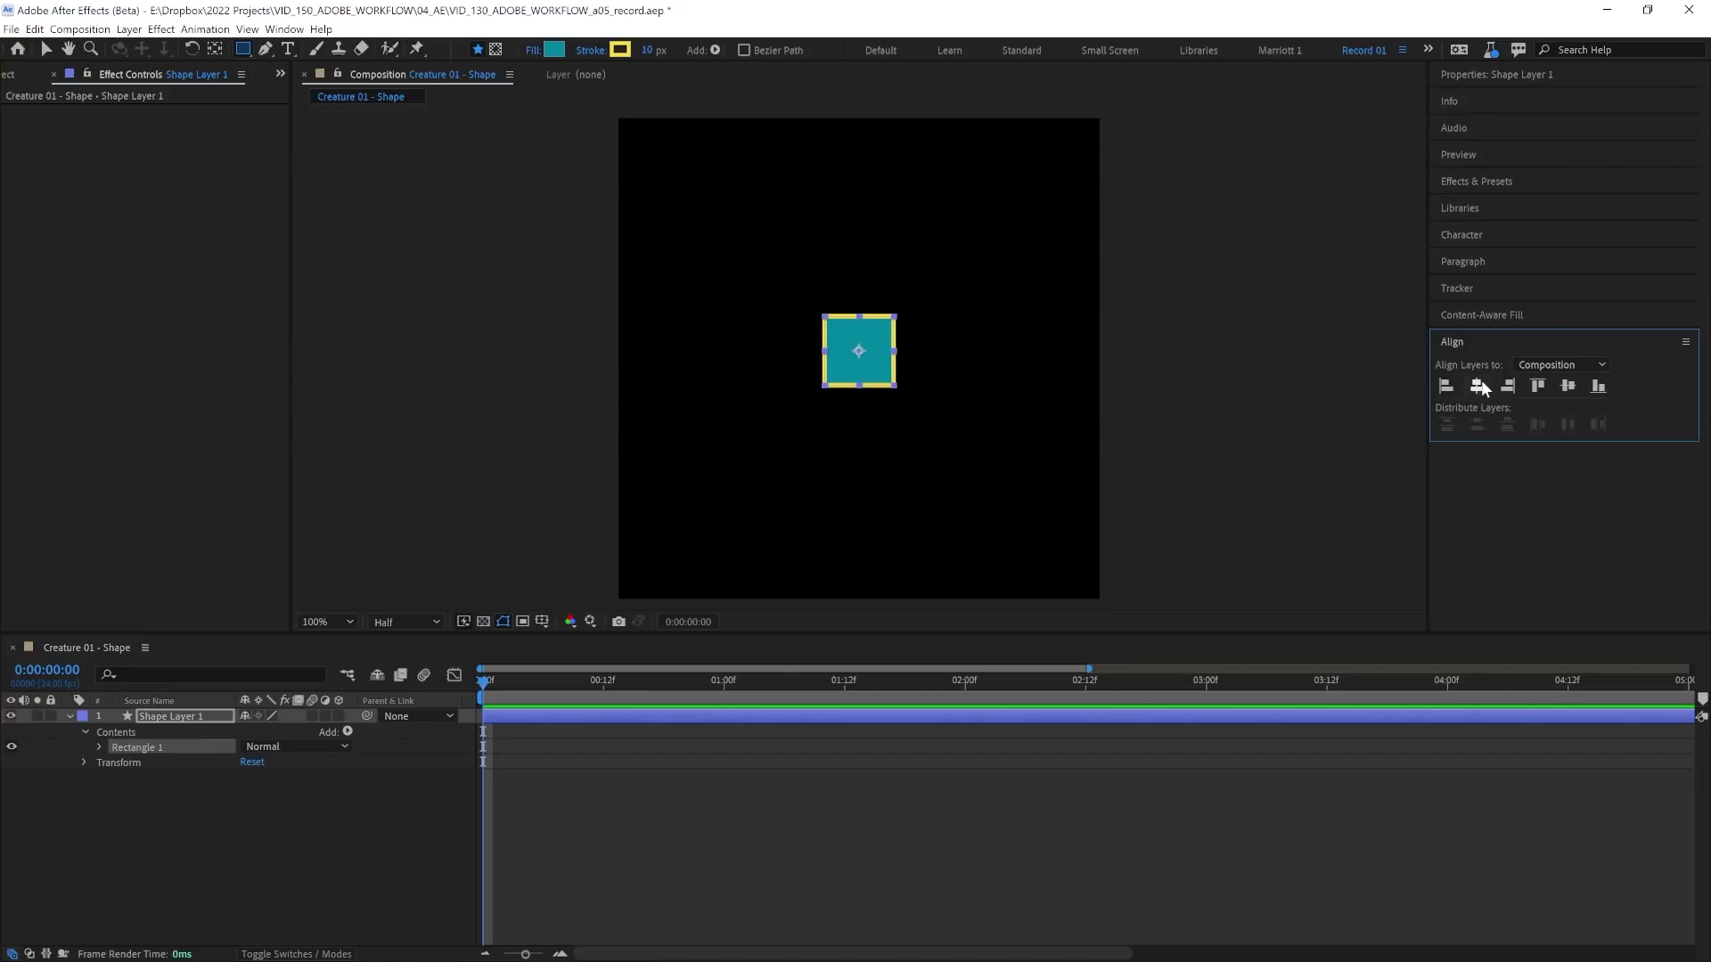
left_click(1567, 386)
- Set the square's Size to 50 by 50 and zoom the view to 200%
left_click(1464, 76)
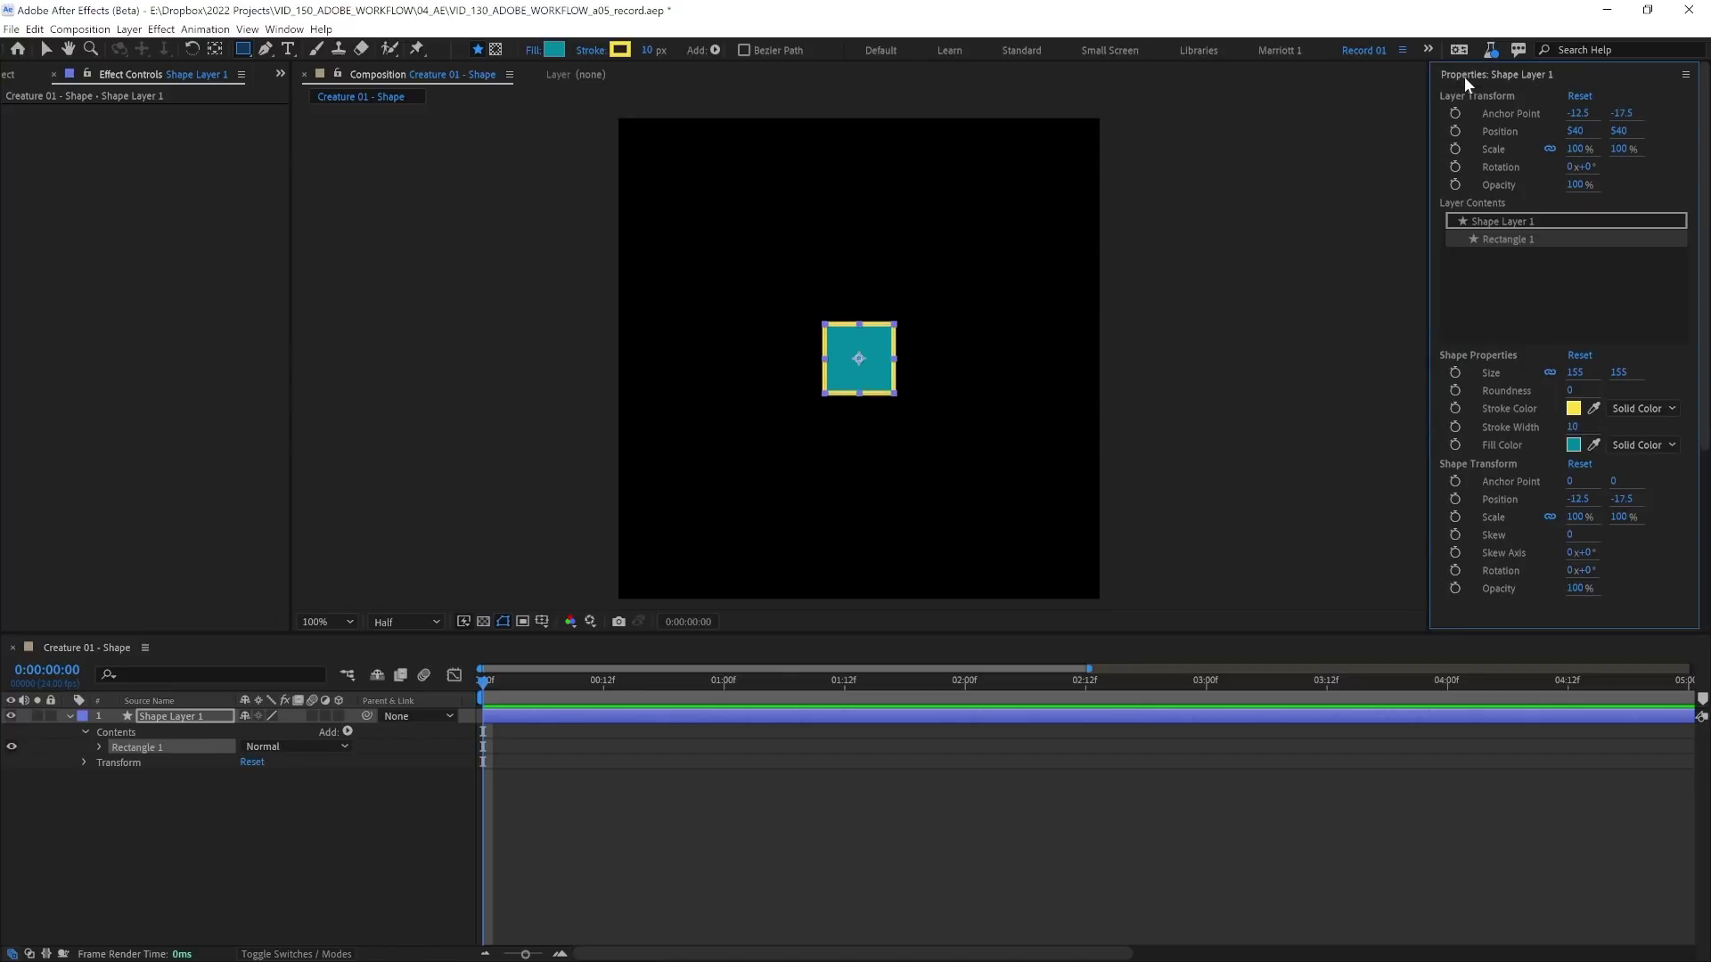
left_click(1575, 372)
type("50")
key("Return")
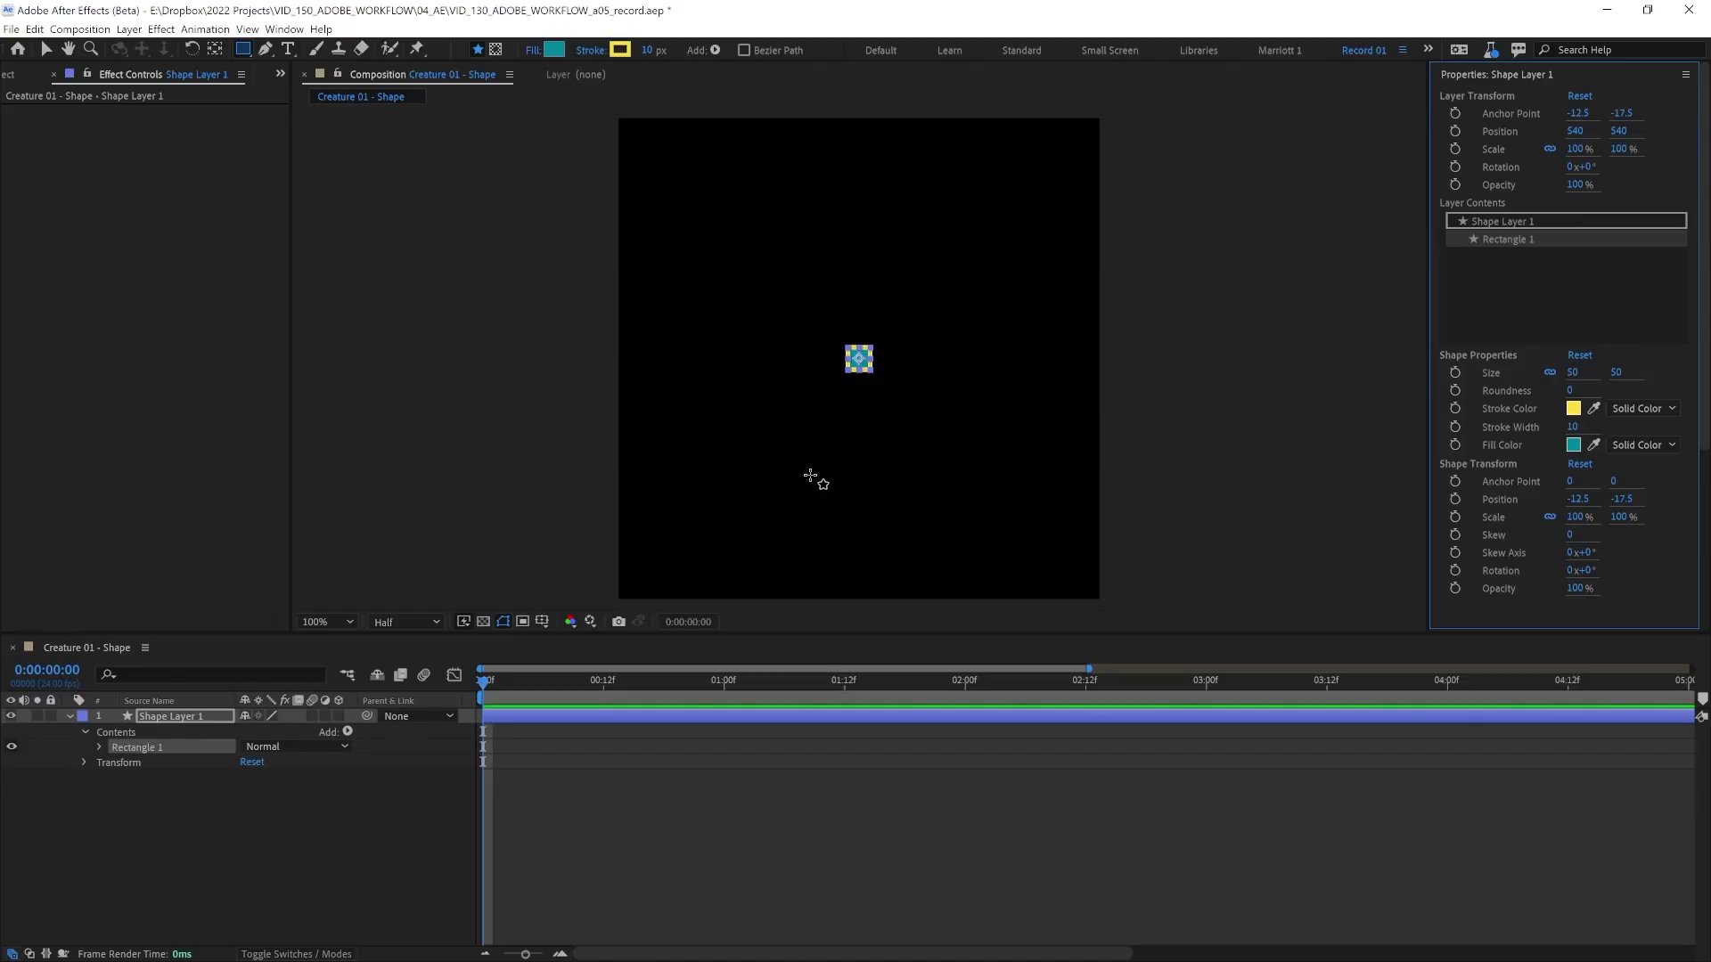
key("period")
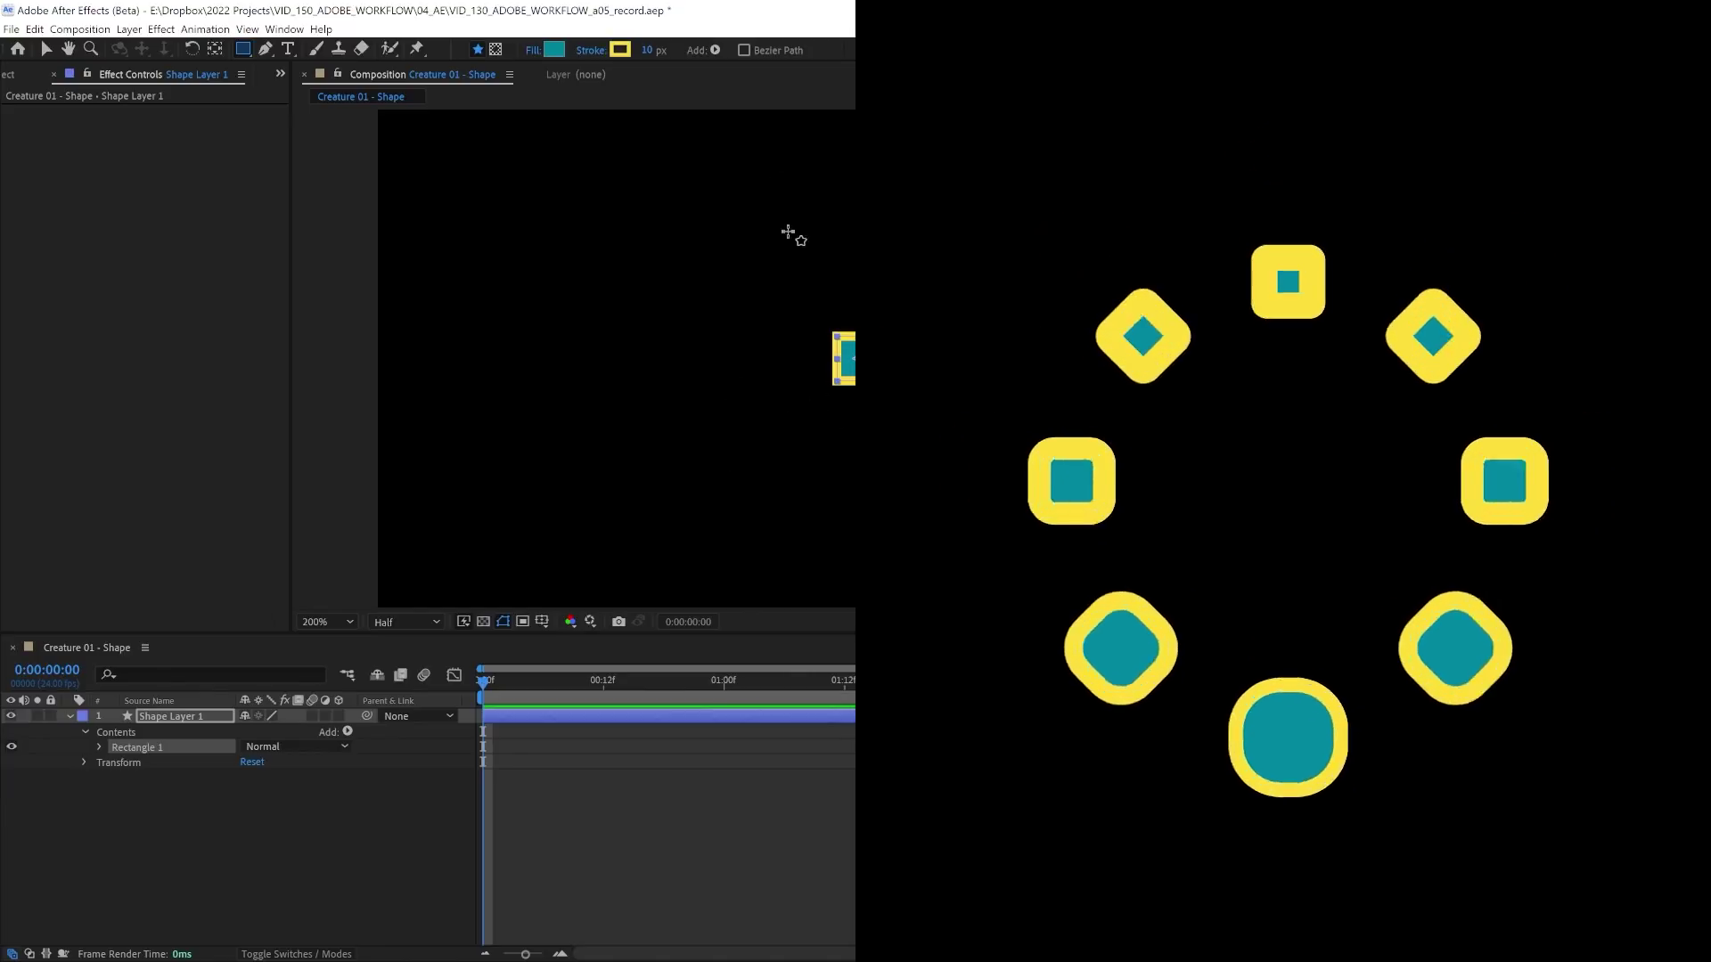
- Move the square up to position 540, 320 with the Selection tool
key("v")
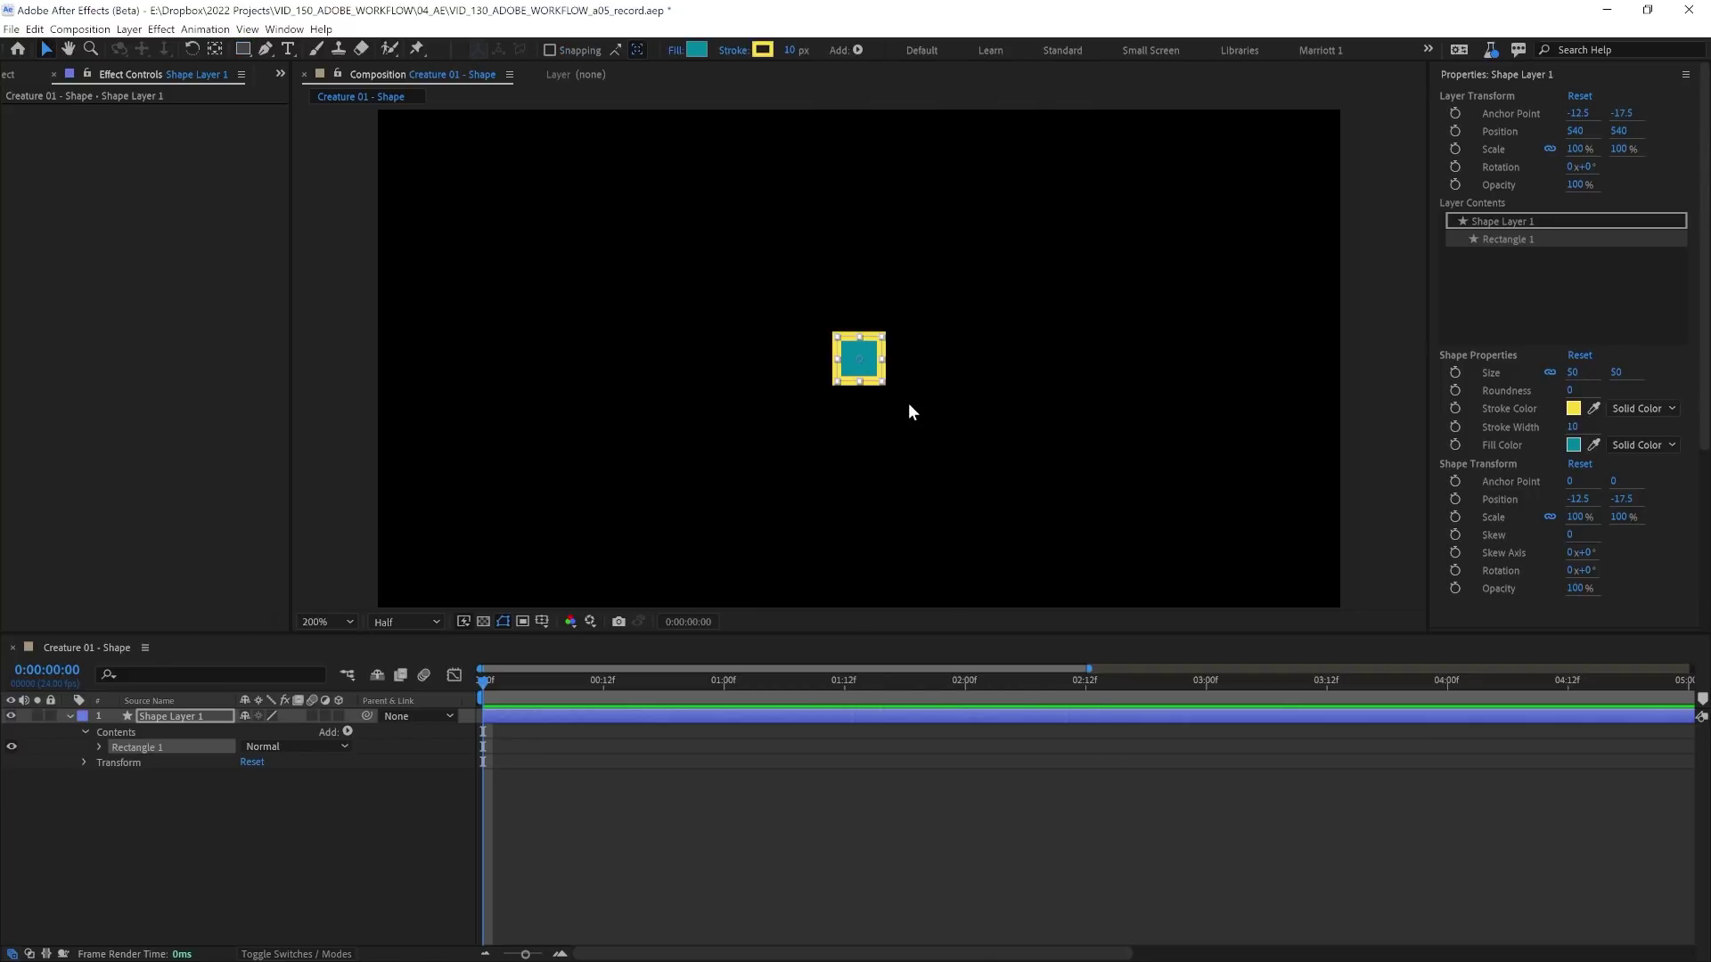
left_click_drag(907, 409, 882, 458)
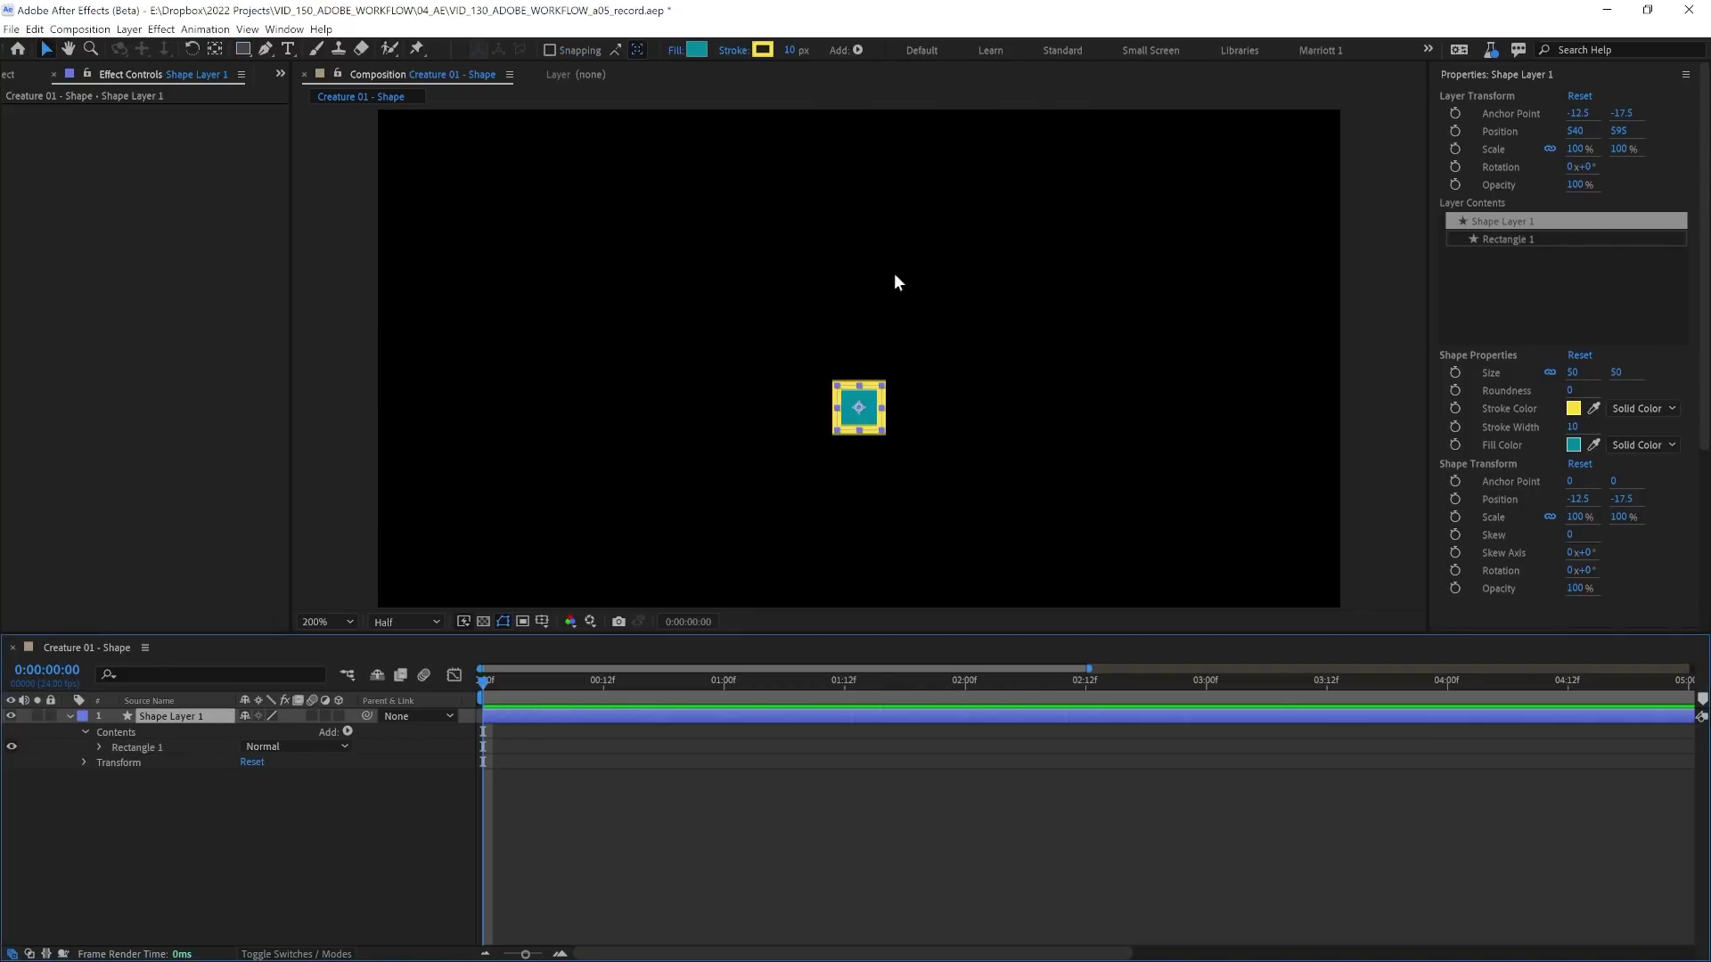
left_click_drag(1622, 140, 1324, 143)
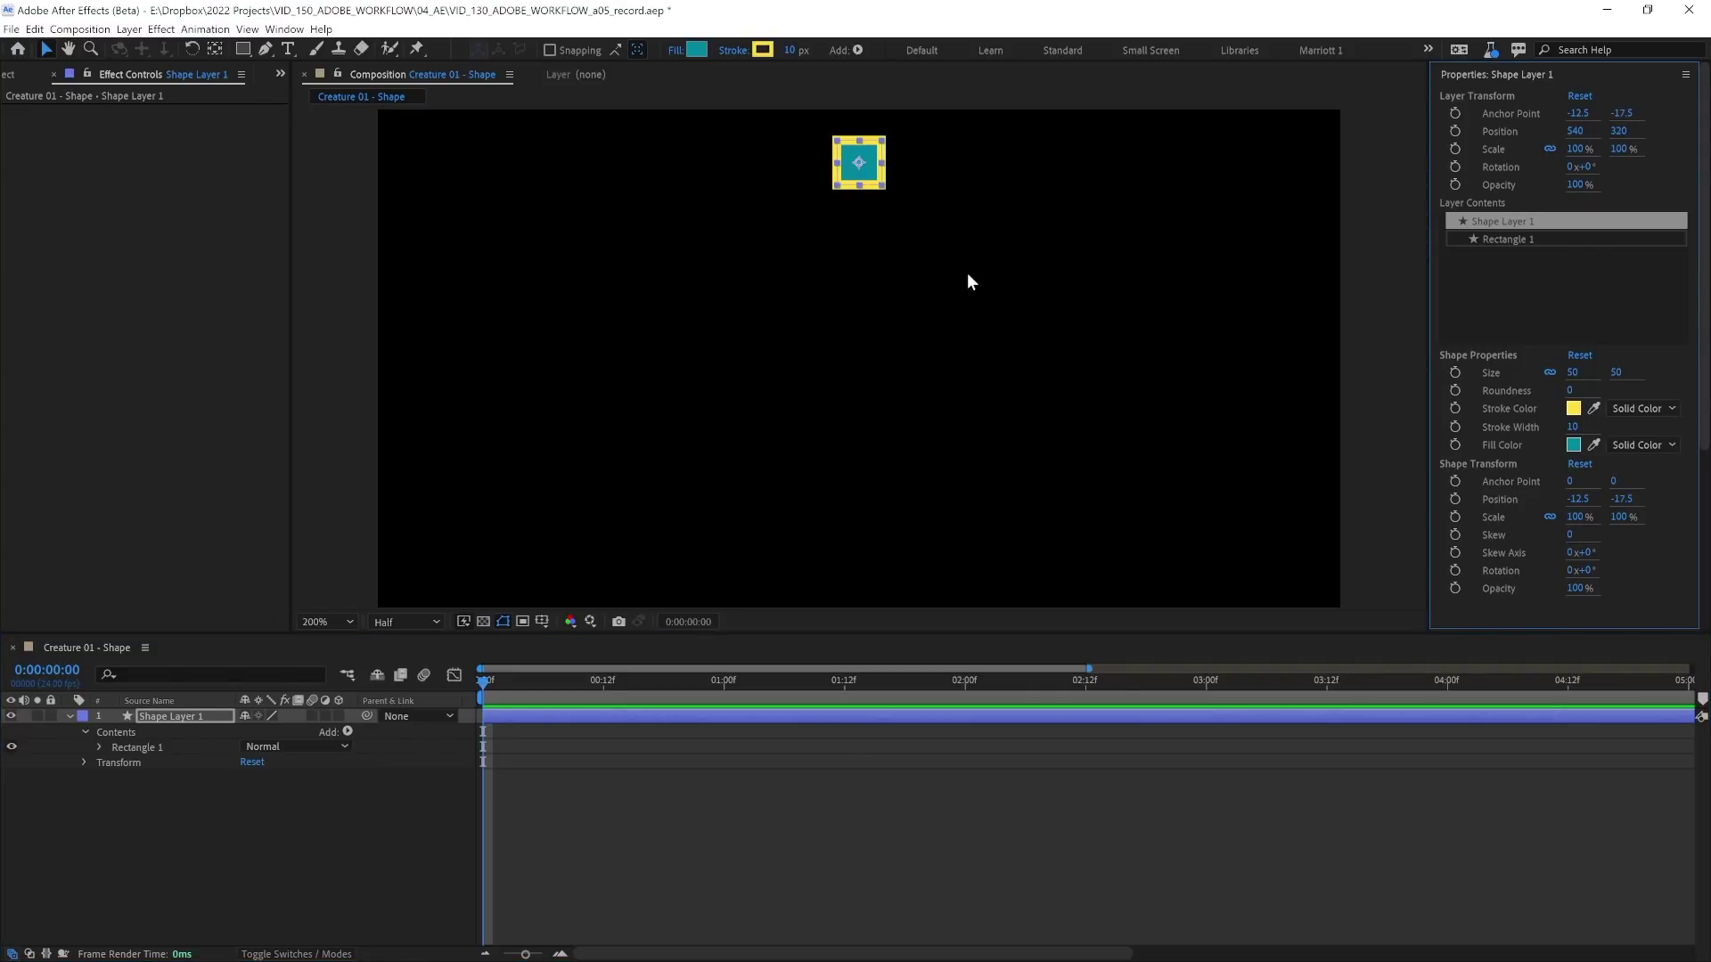
- Keyframe Position from Y 320 at frame 0 to Y 220 at frame 12, with Easy Ease
left_click(1454, 132)
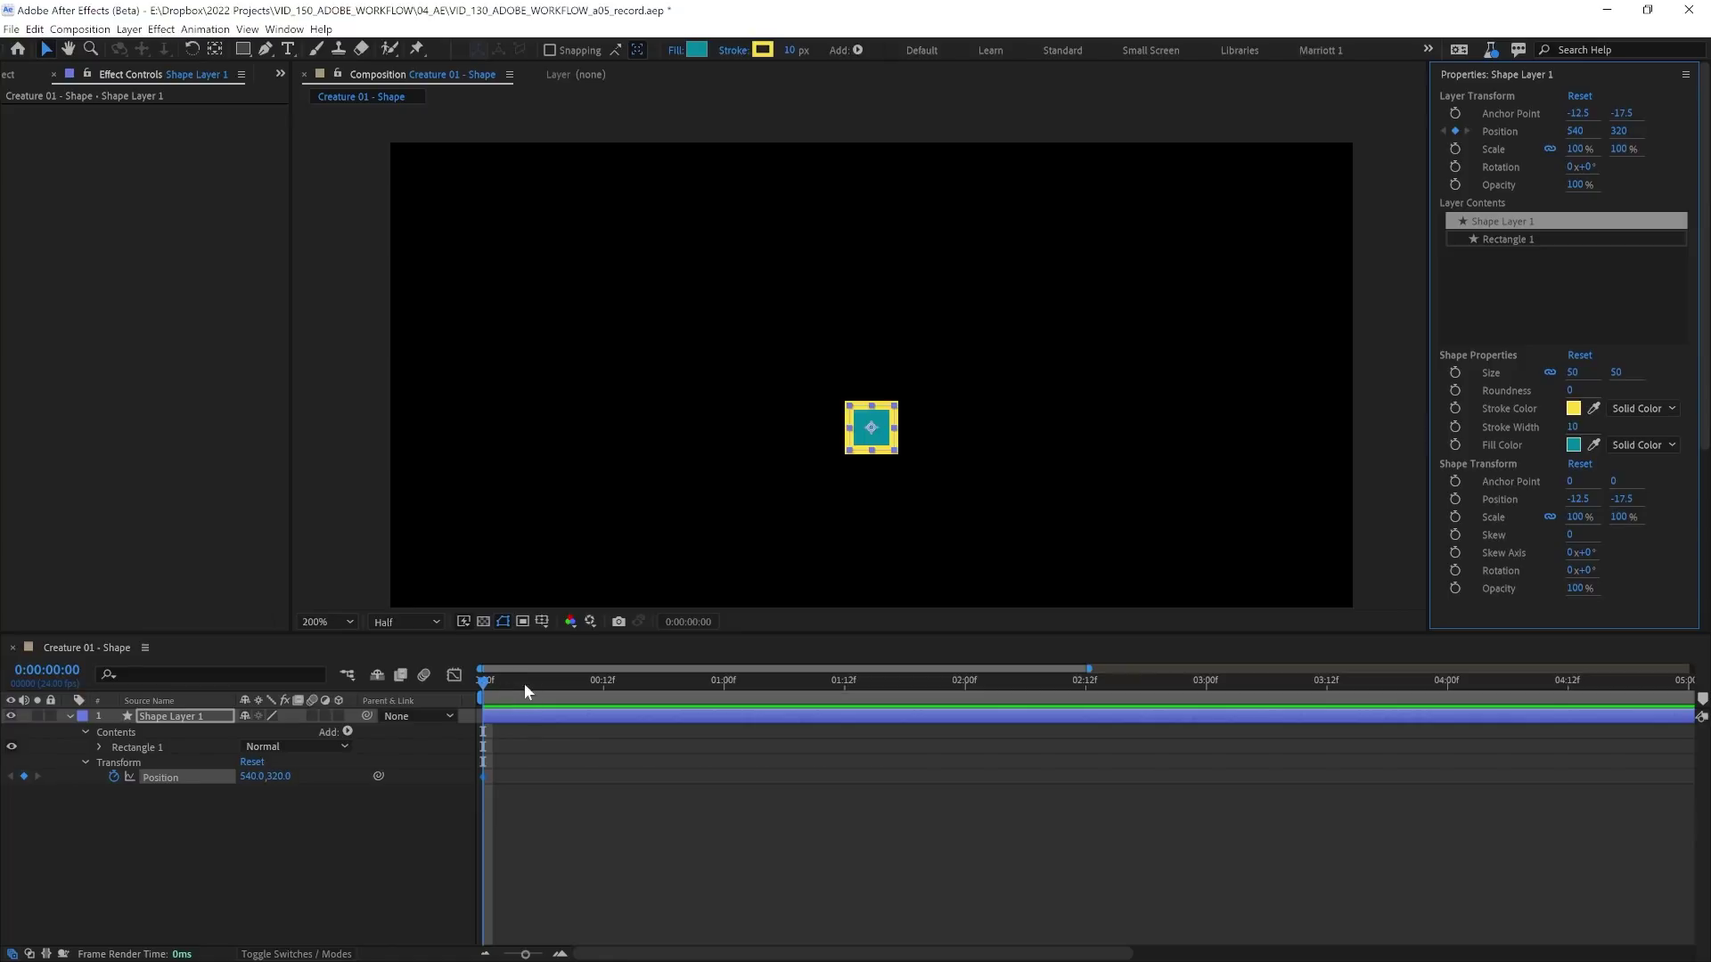
left_click_drag(531, 685, 604, 682)
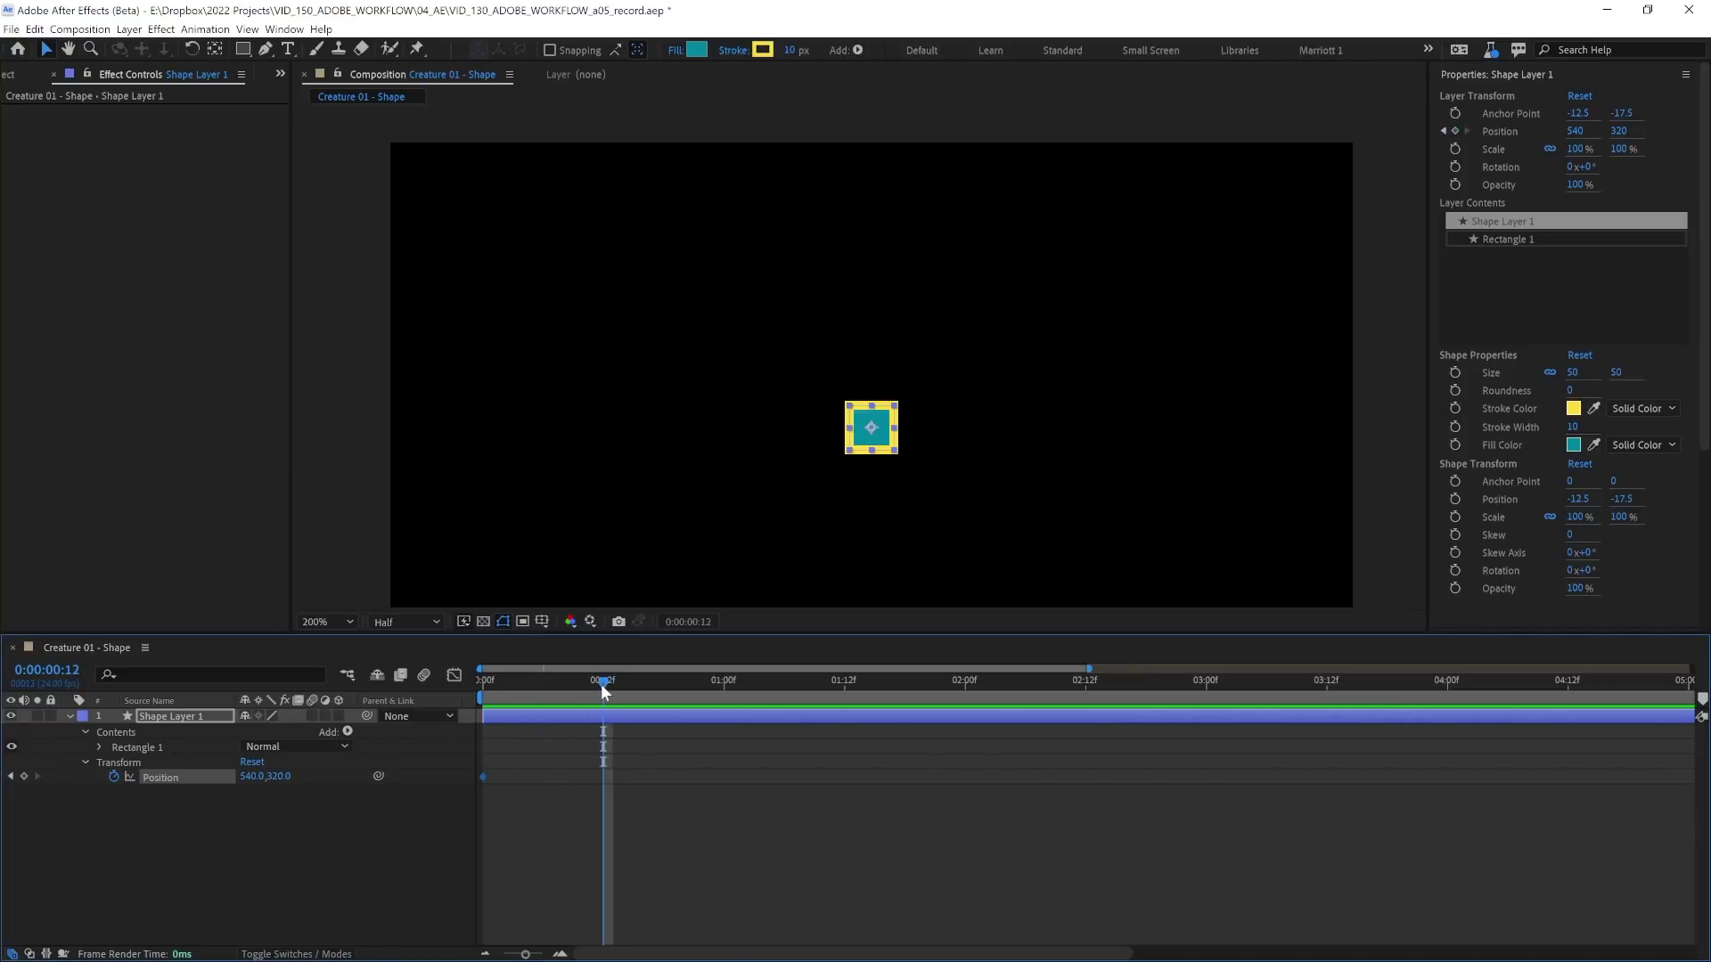
left_click_drag(1633, 131, 1619, 135)
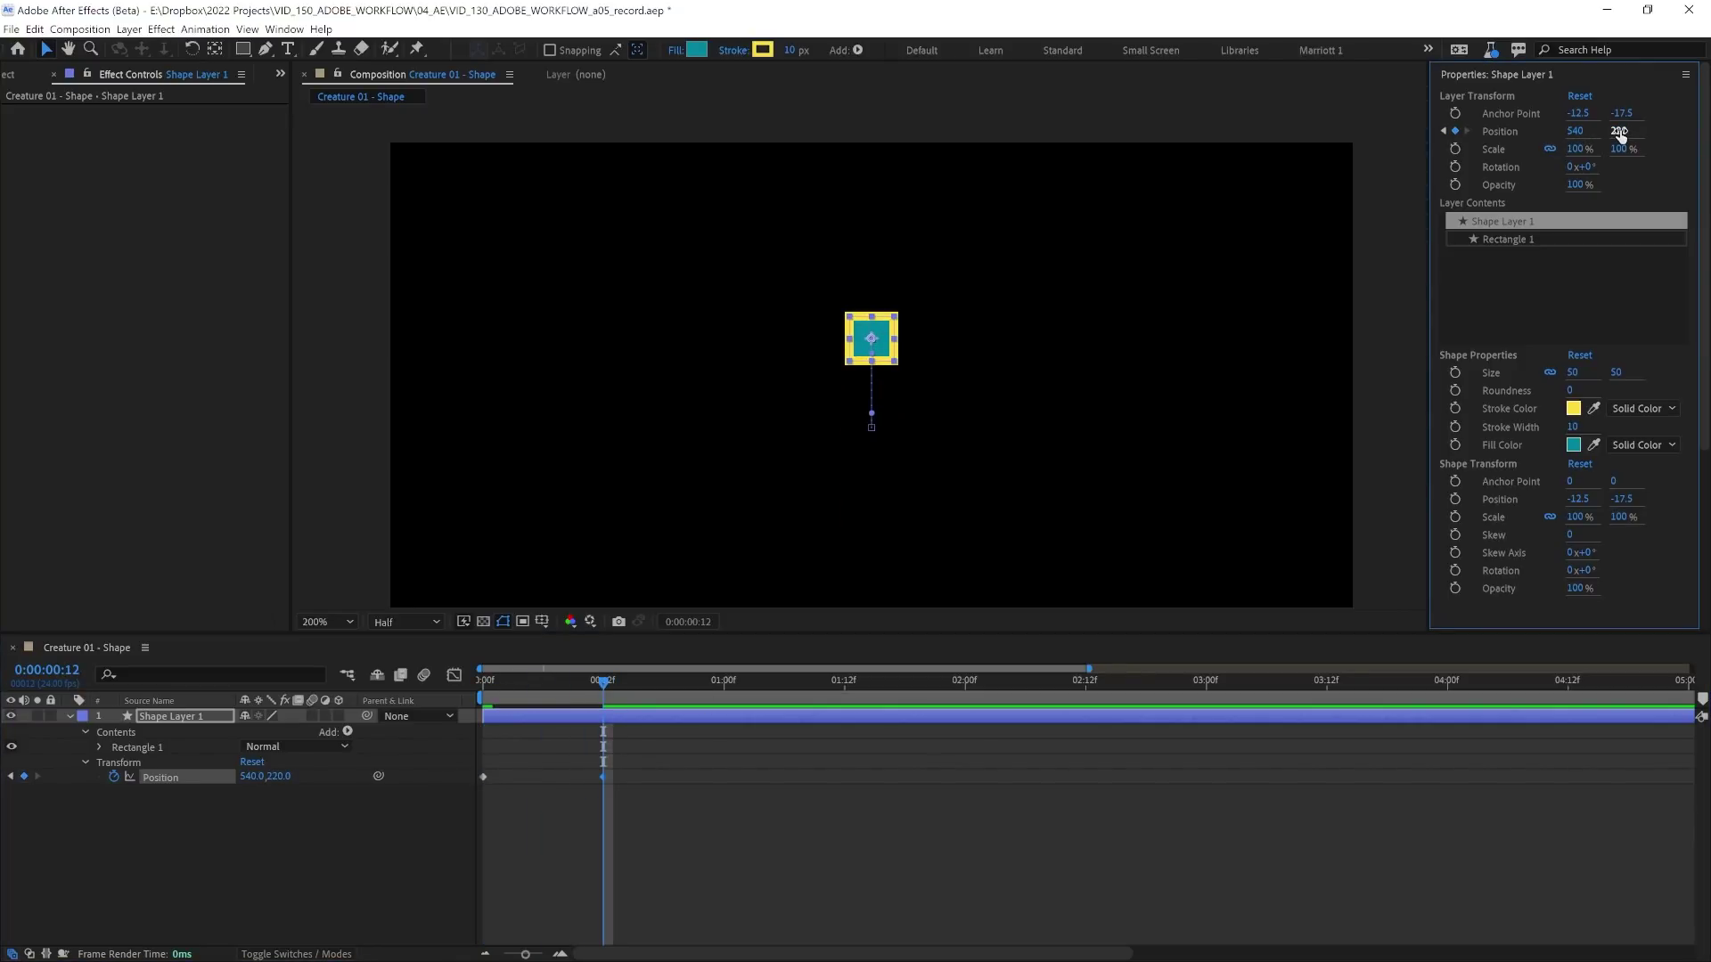
left_click_drag(665, 754, 409, 848)
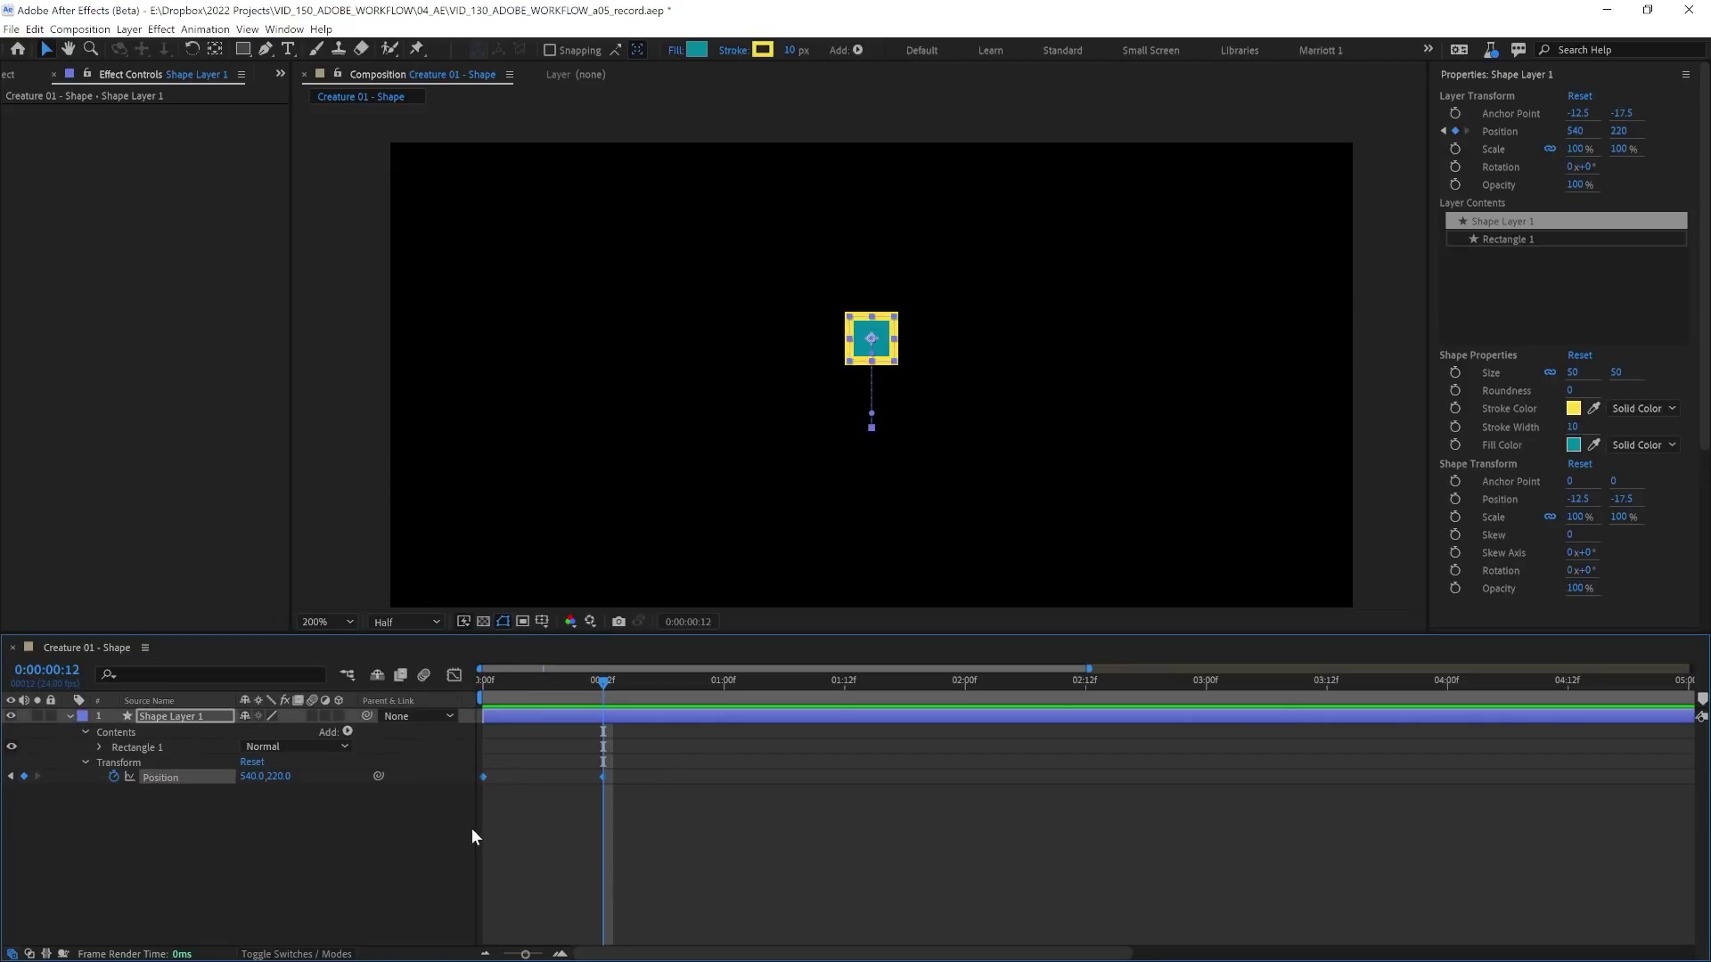
key("F9")
- Preview the eased rise from the first frame
key("Home")
key("space")
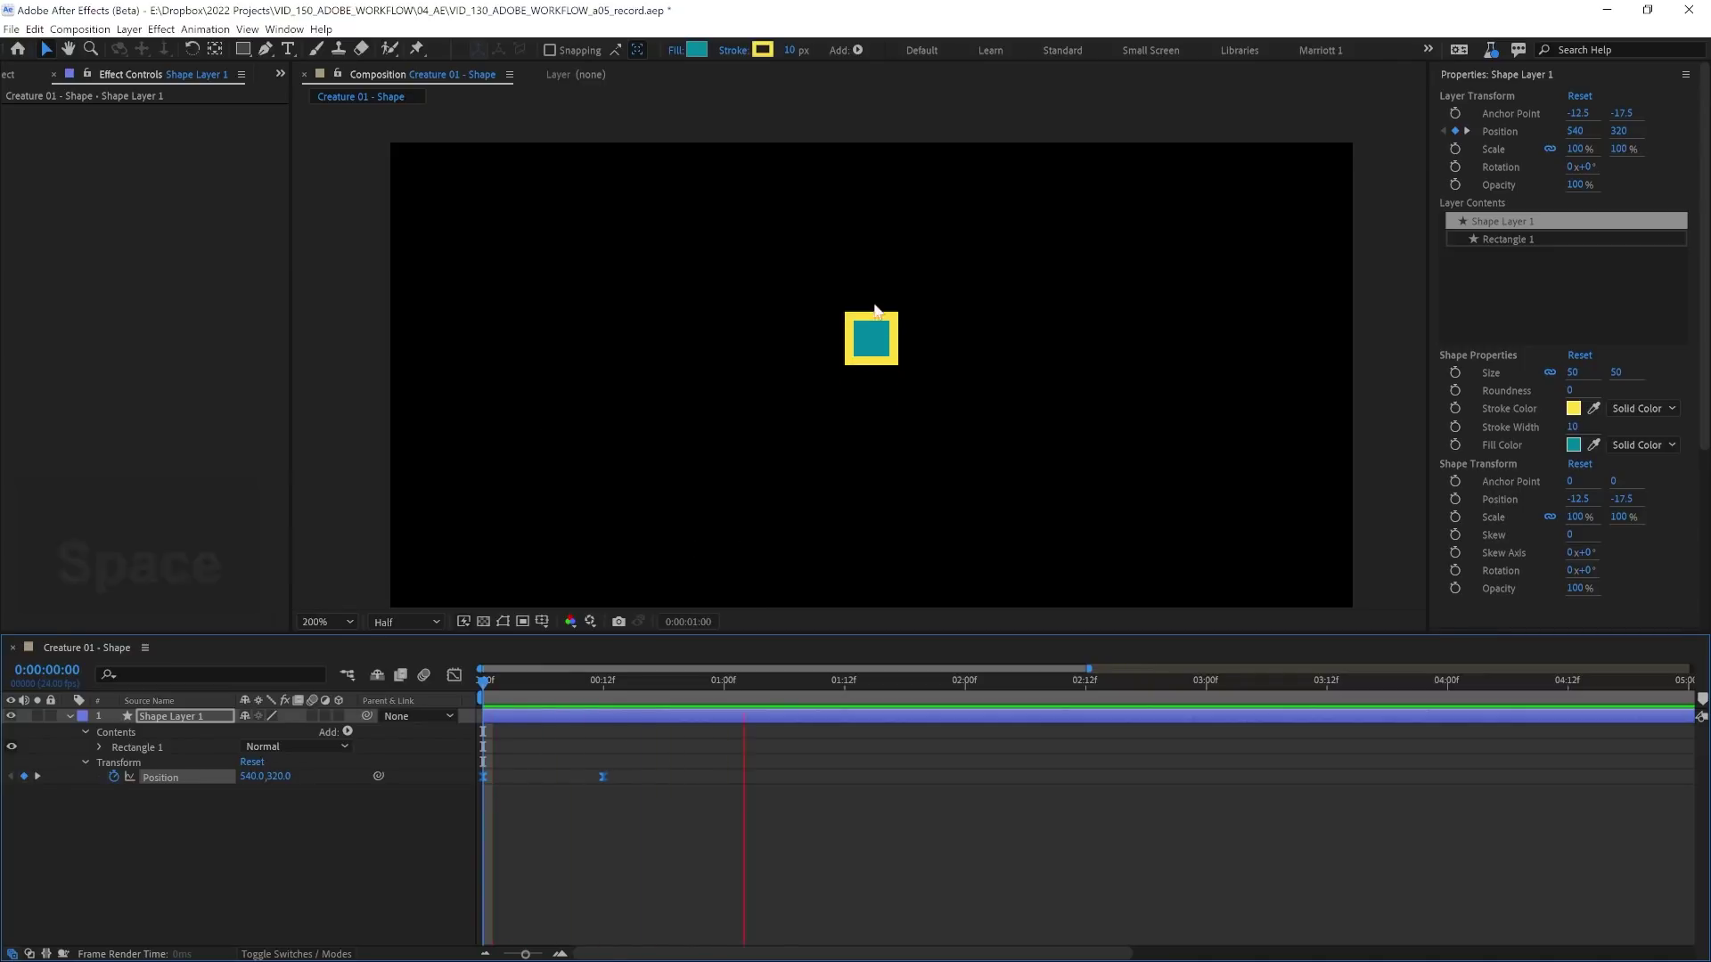
key("space")
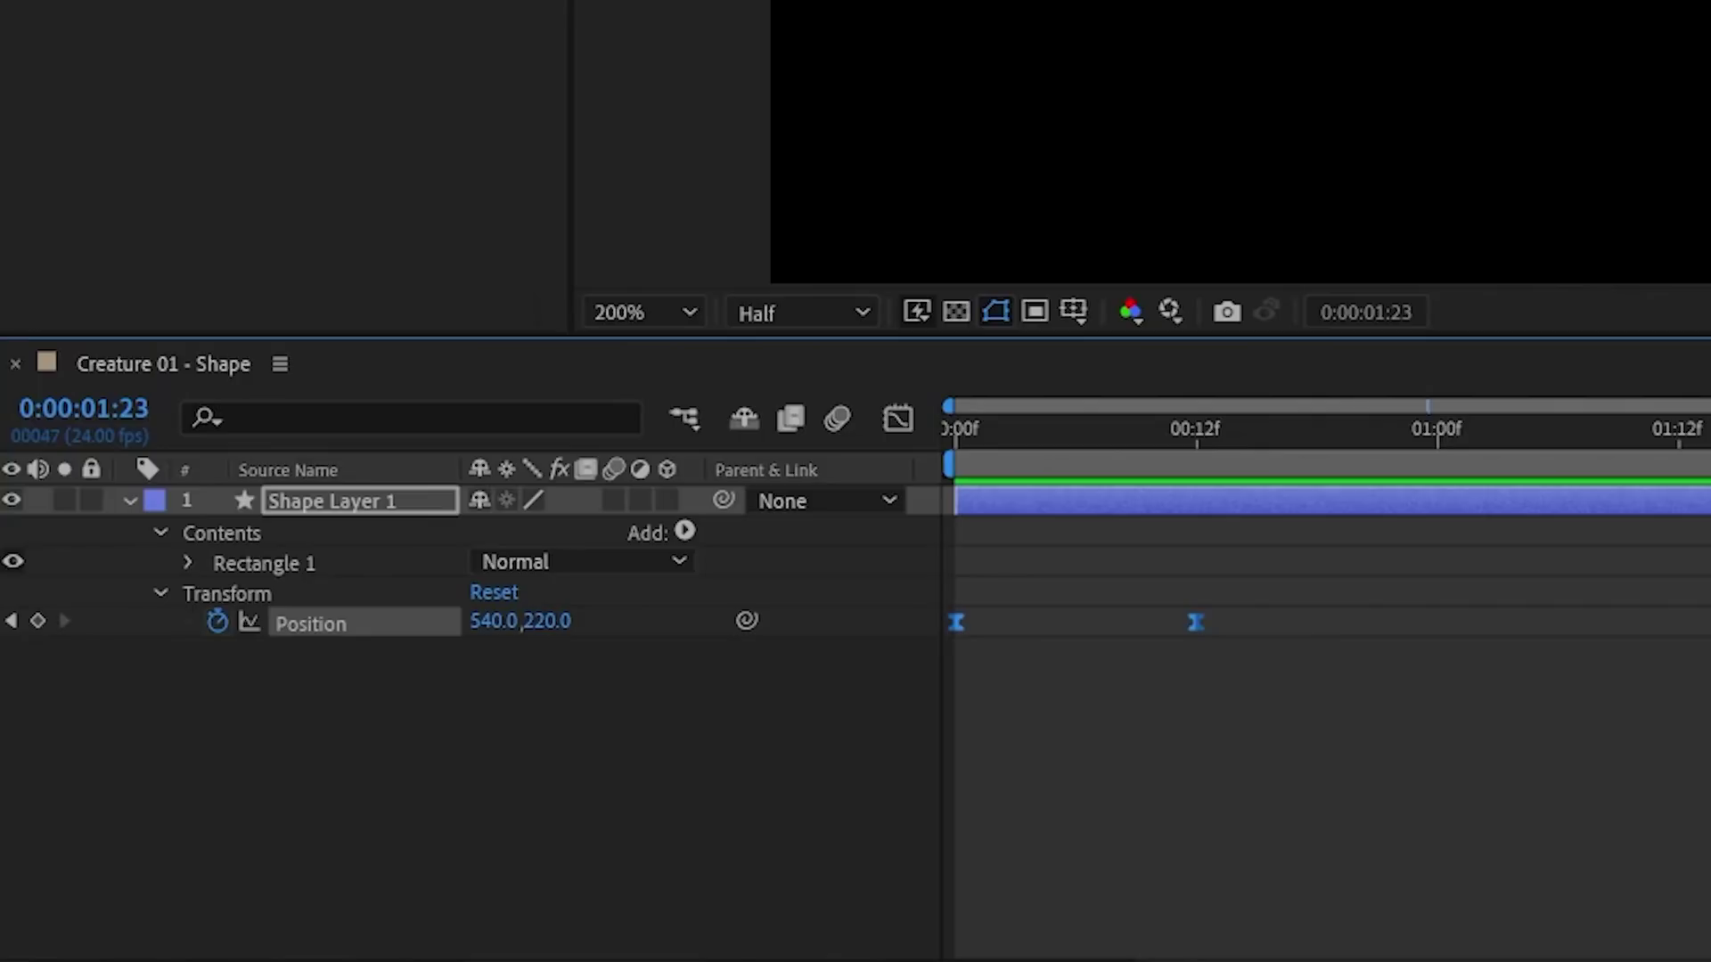
- Give Position a loopOut("pingpong") expression and start a preview
left_click(220, 619, "alt")
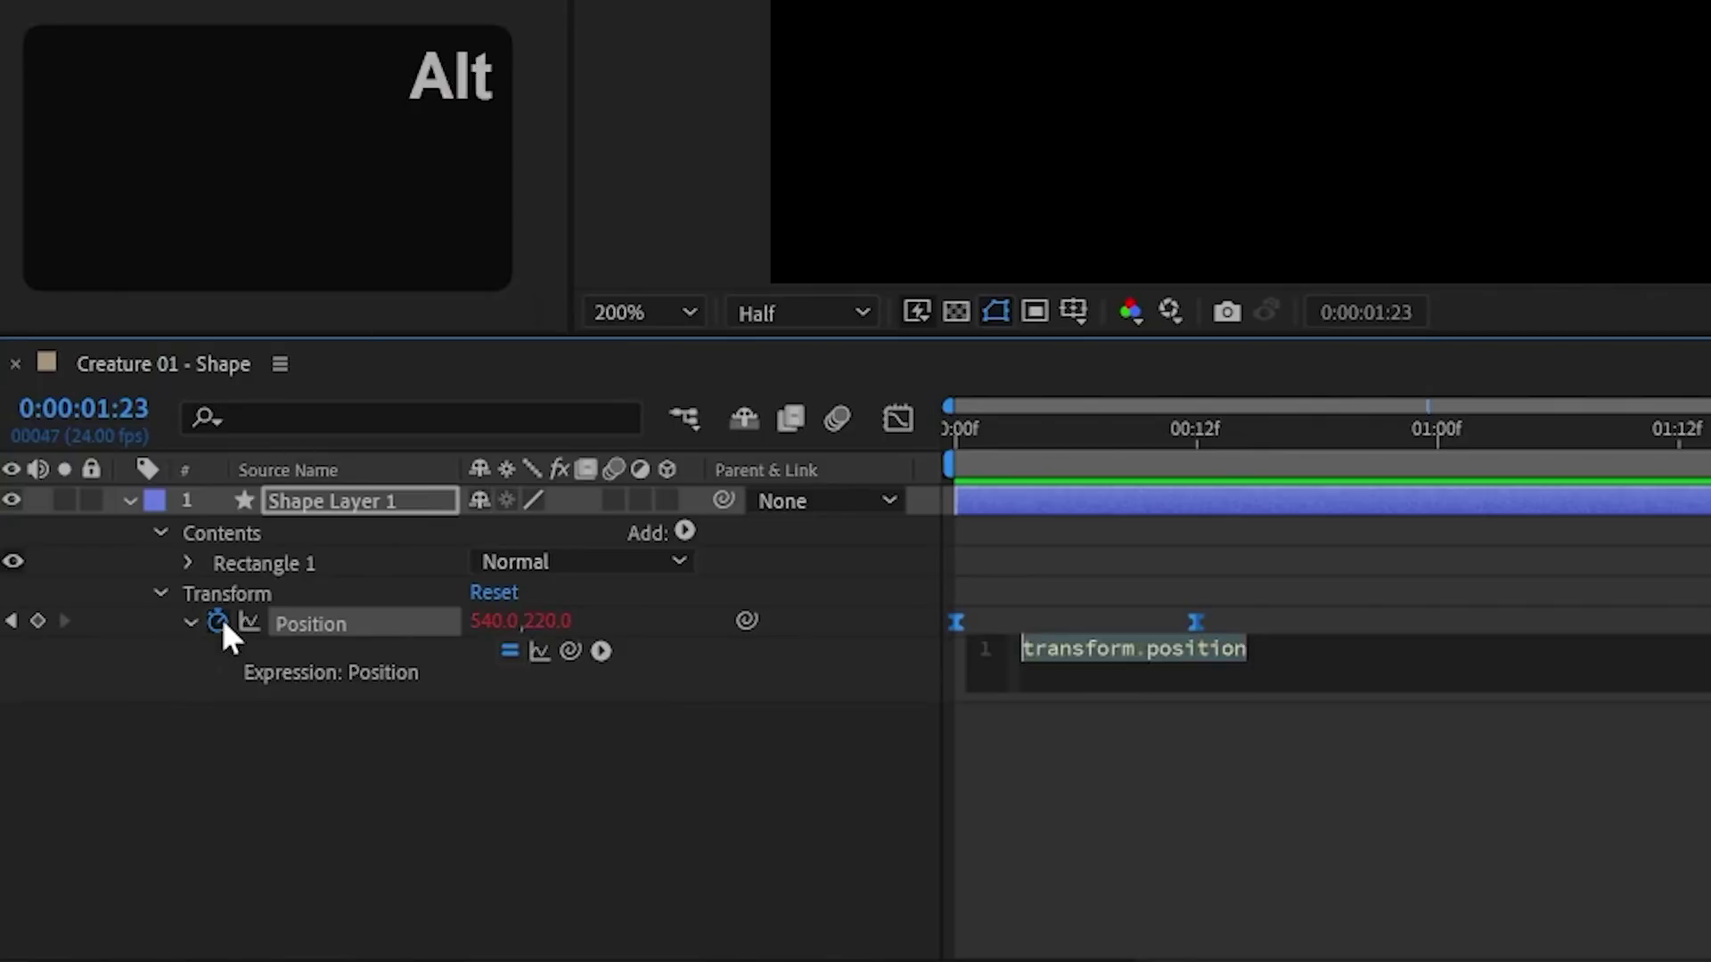
type("loopOut(")
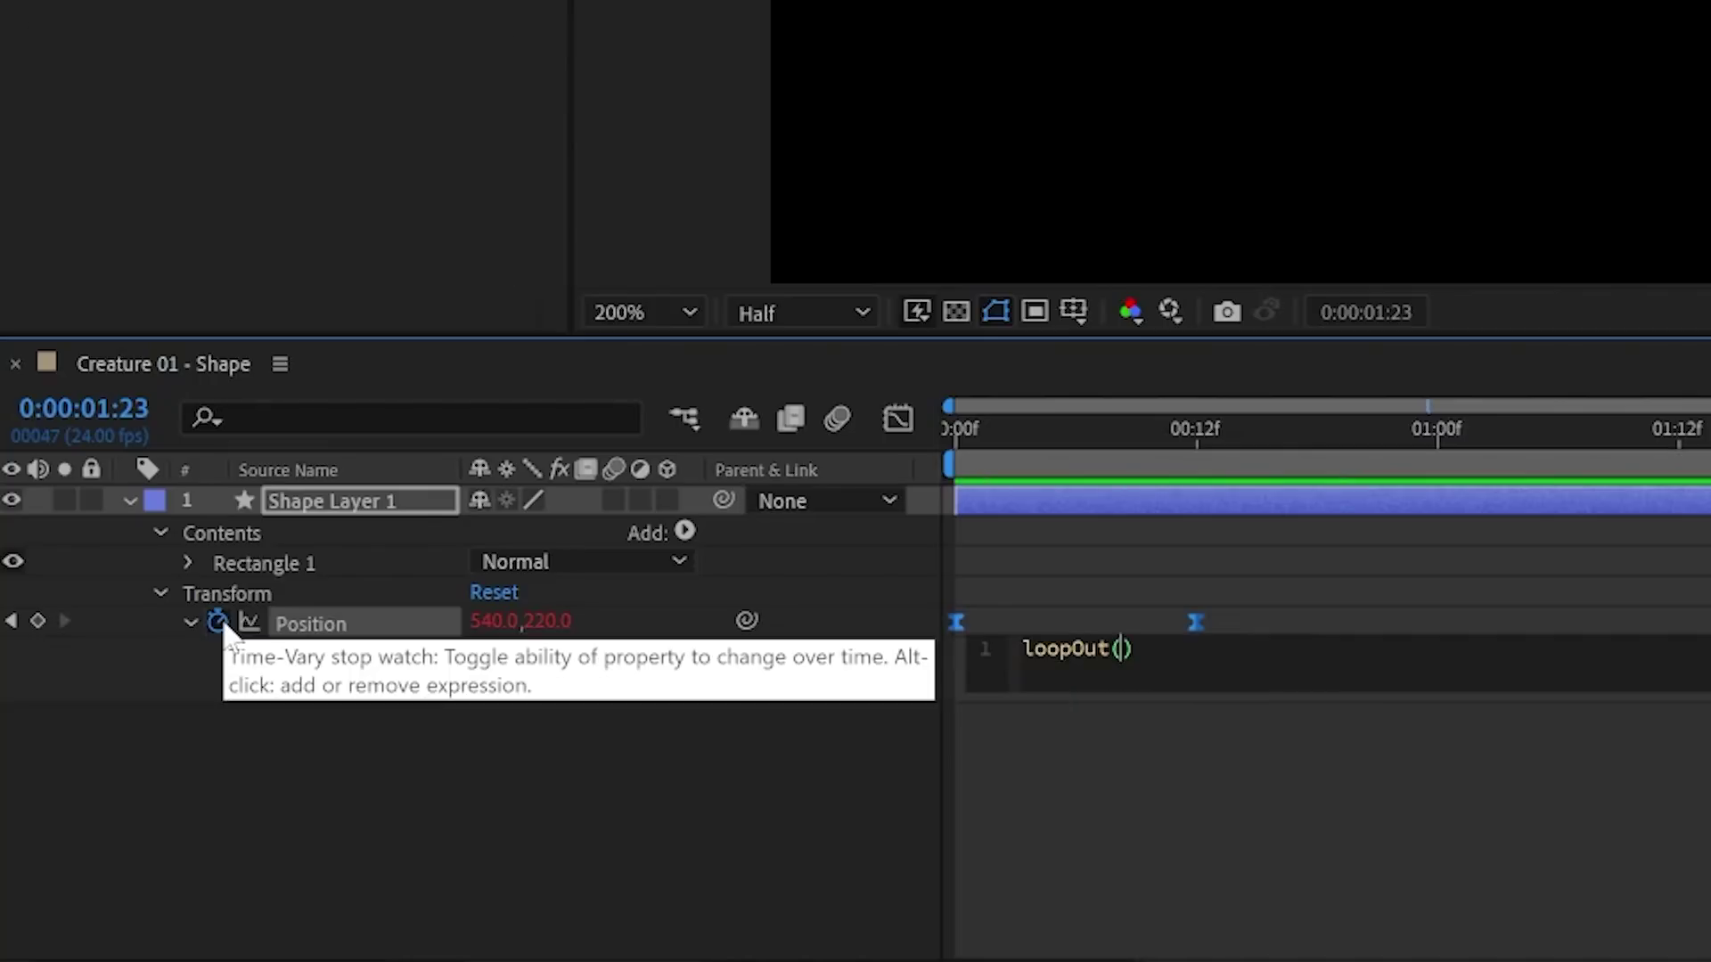
type("\"pin")
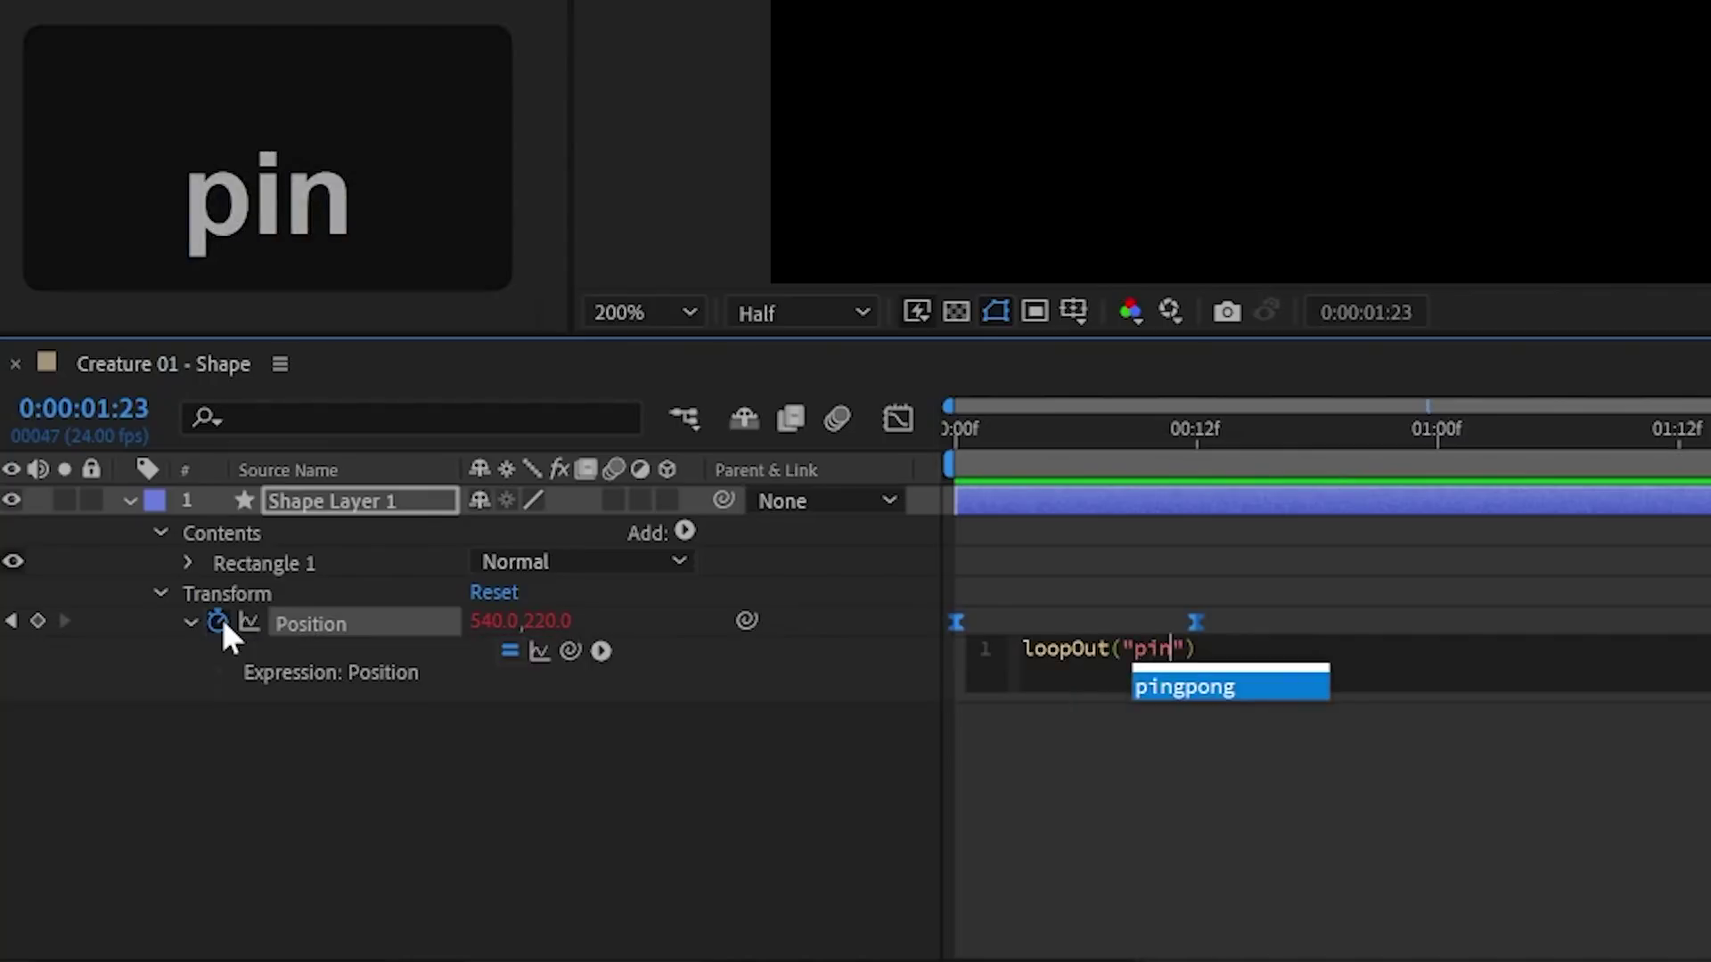
key("Return")
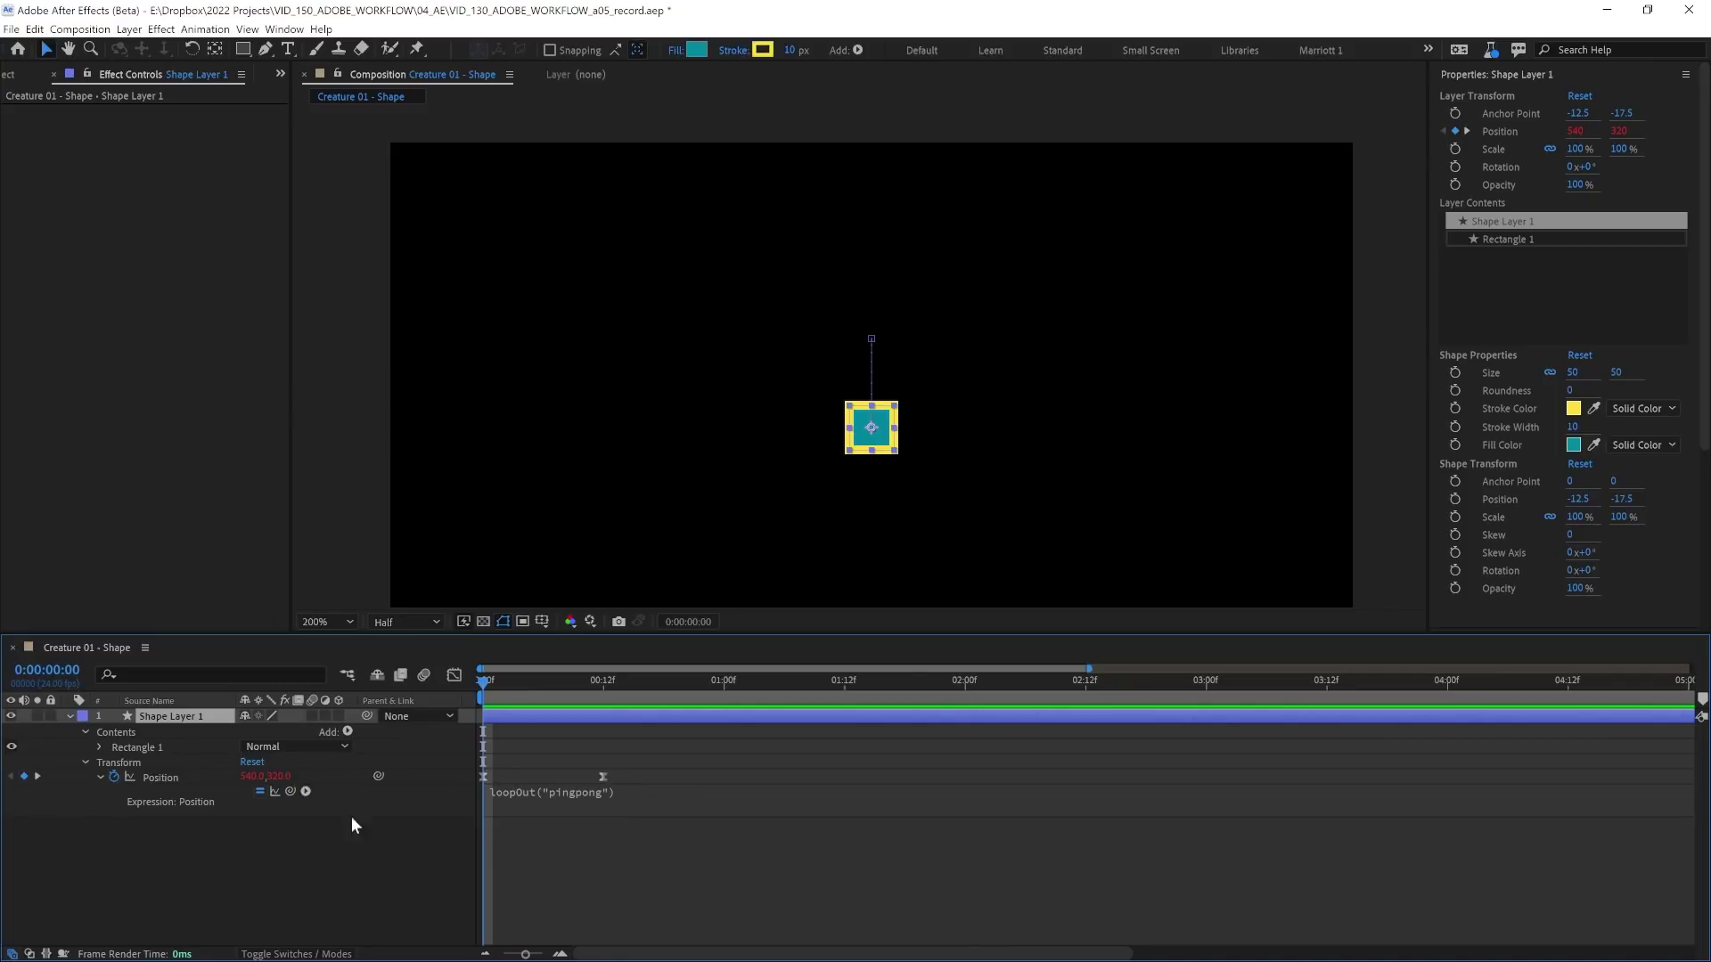
key("space")
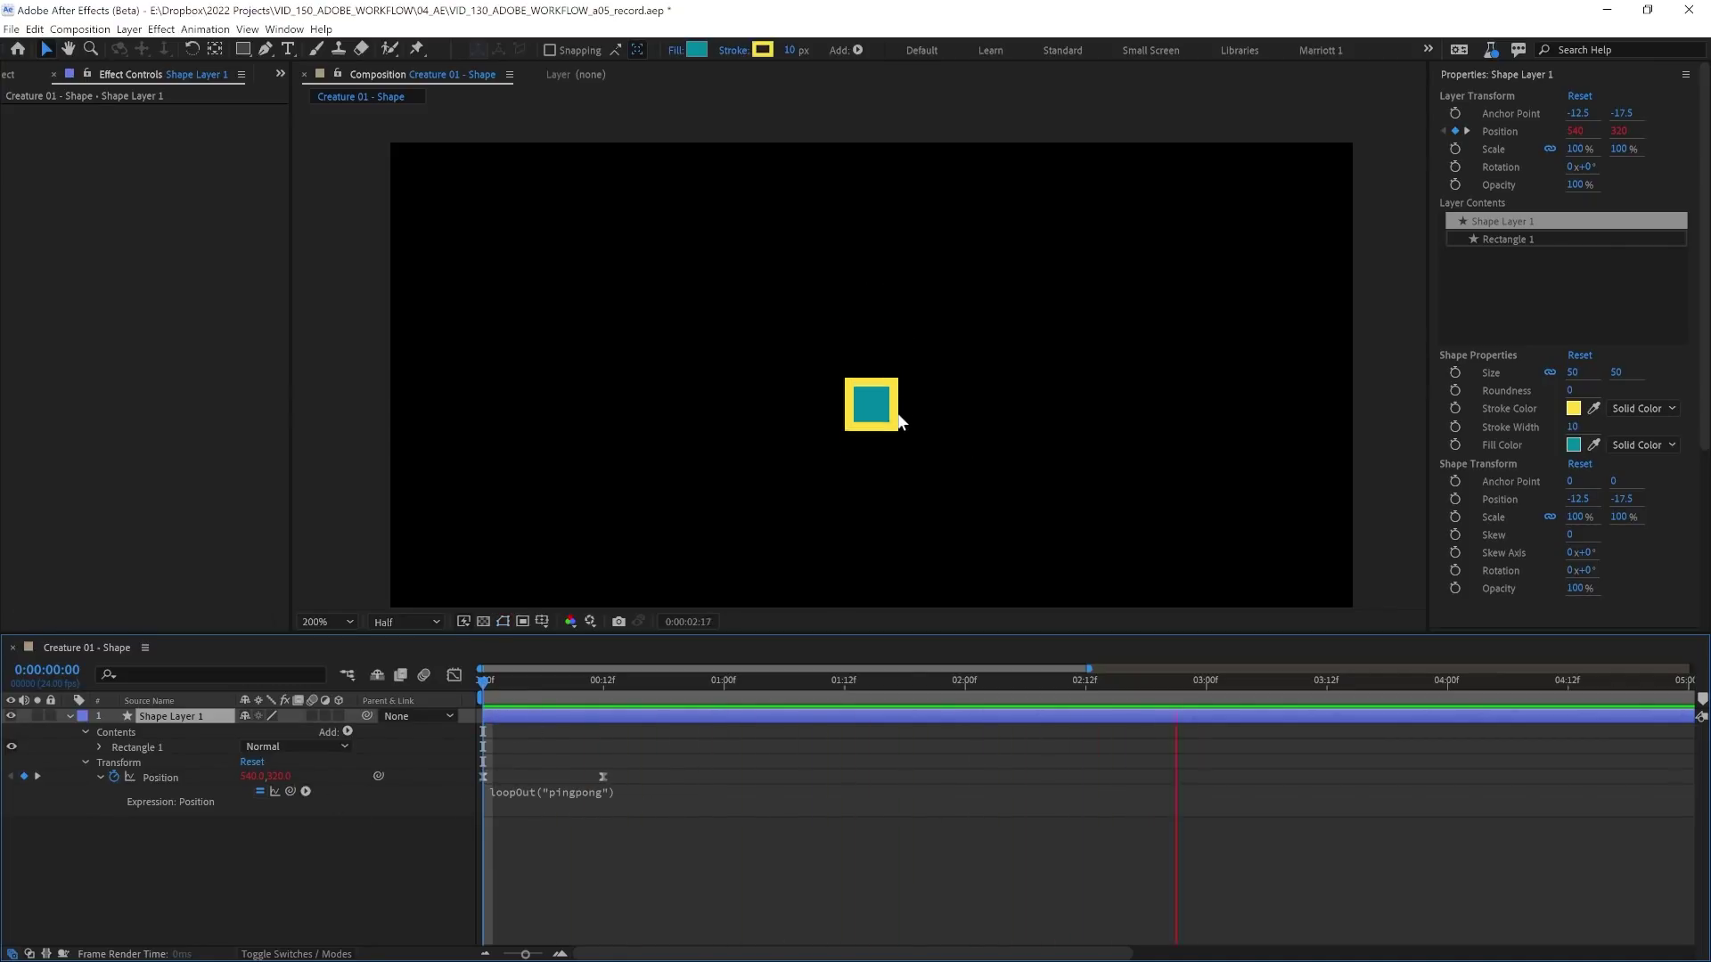
- Replay the looping bounce preview, then stop it
key("space")
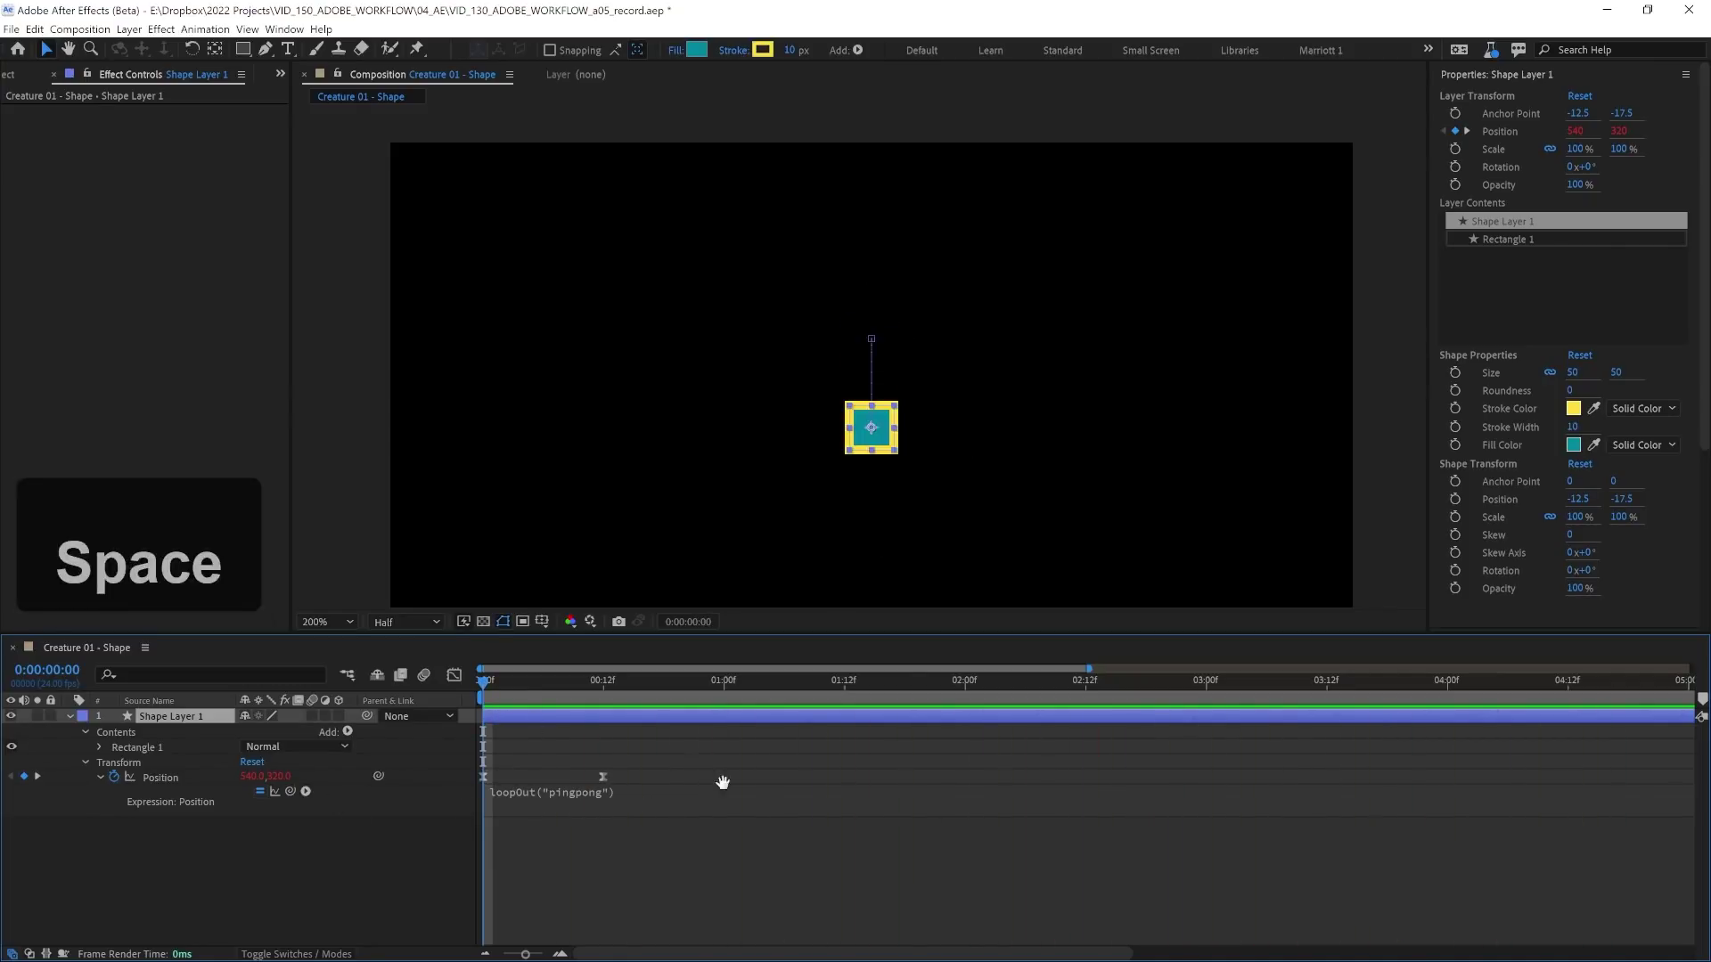
left_click(591, 785)
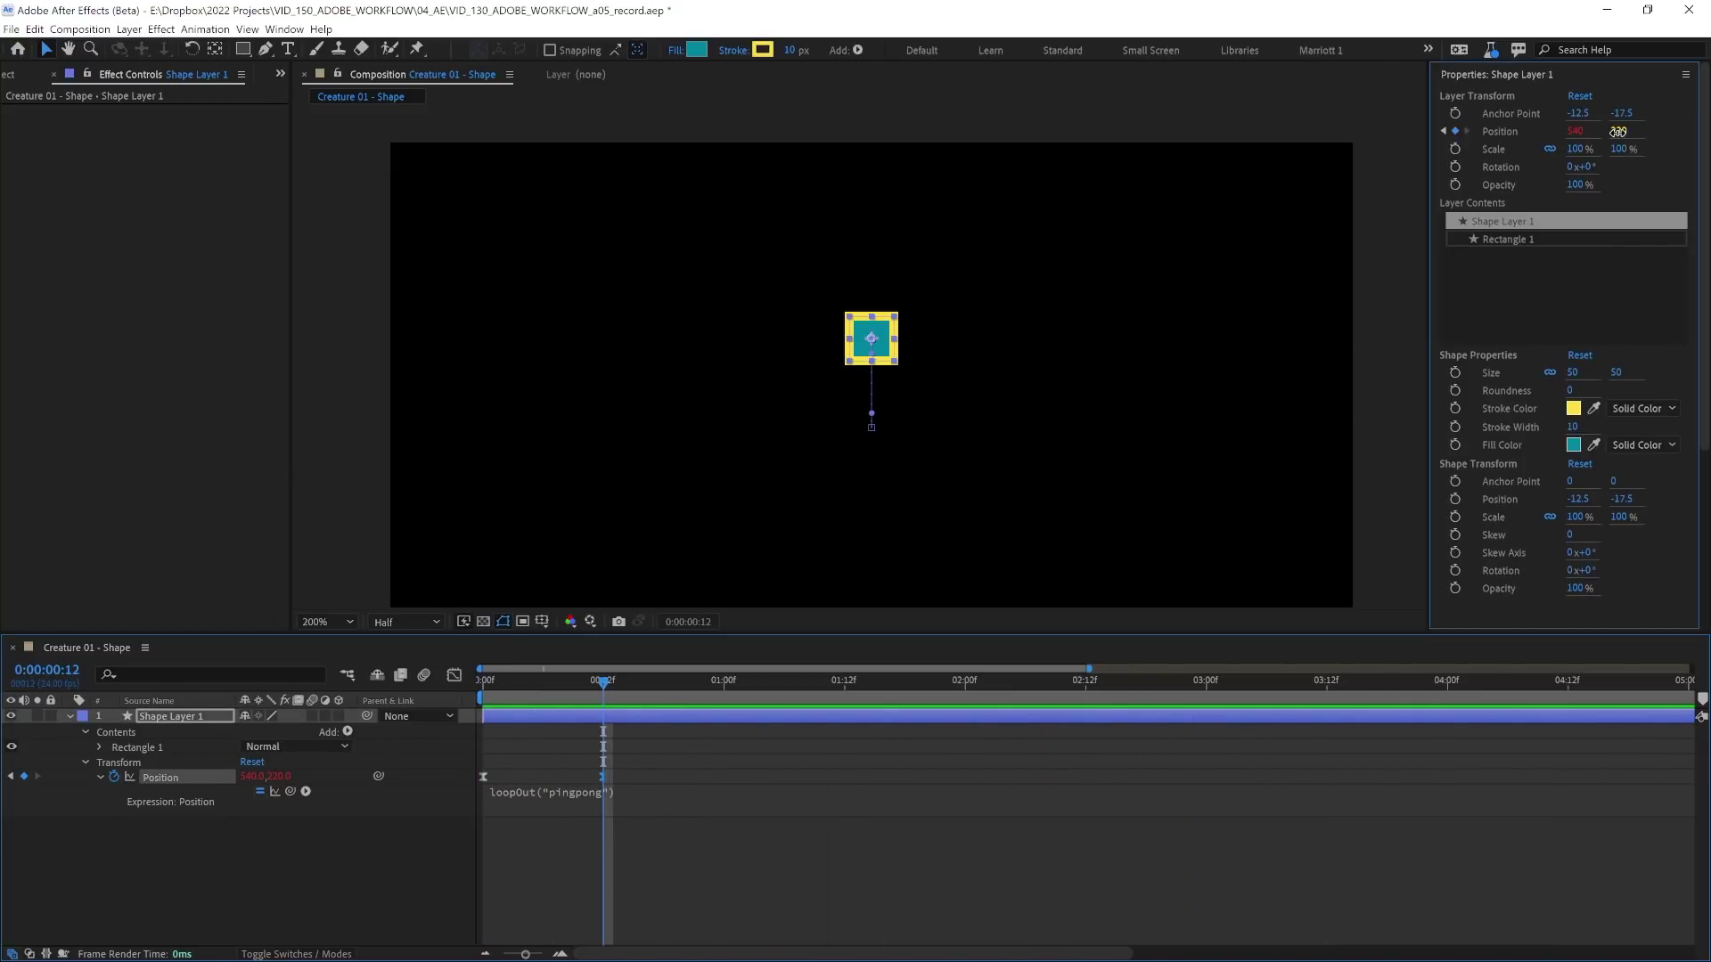
key("space")
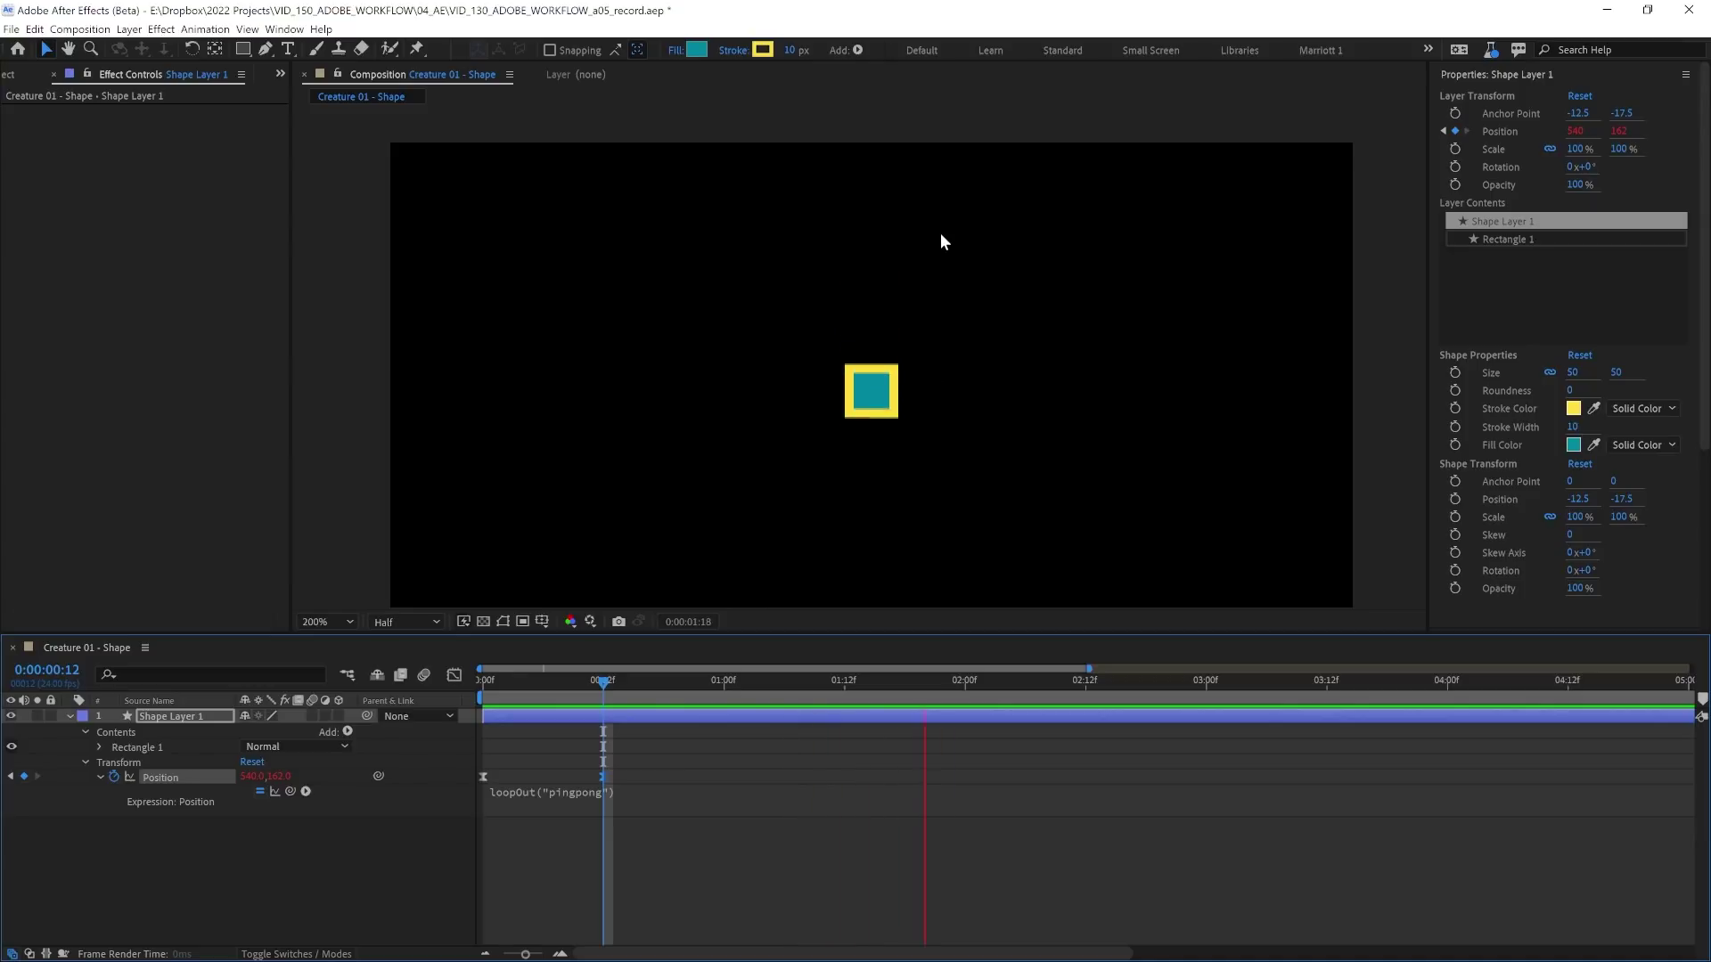
key("space")
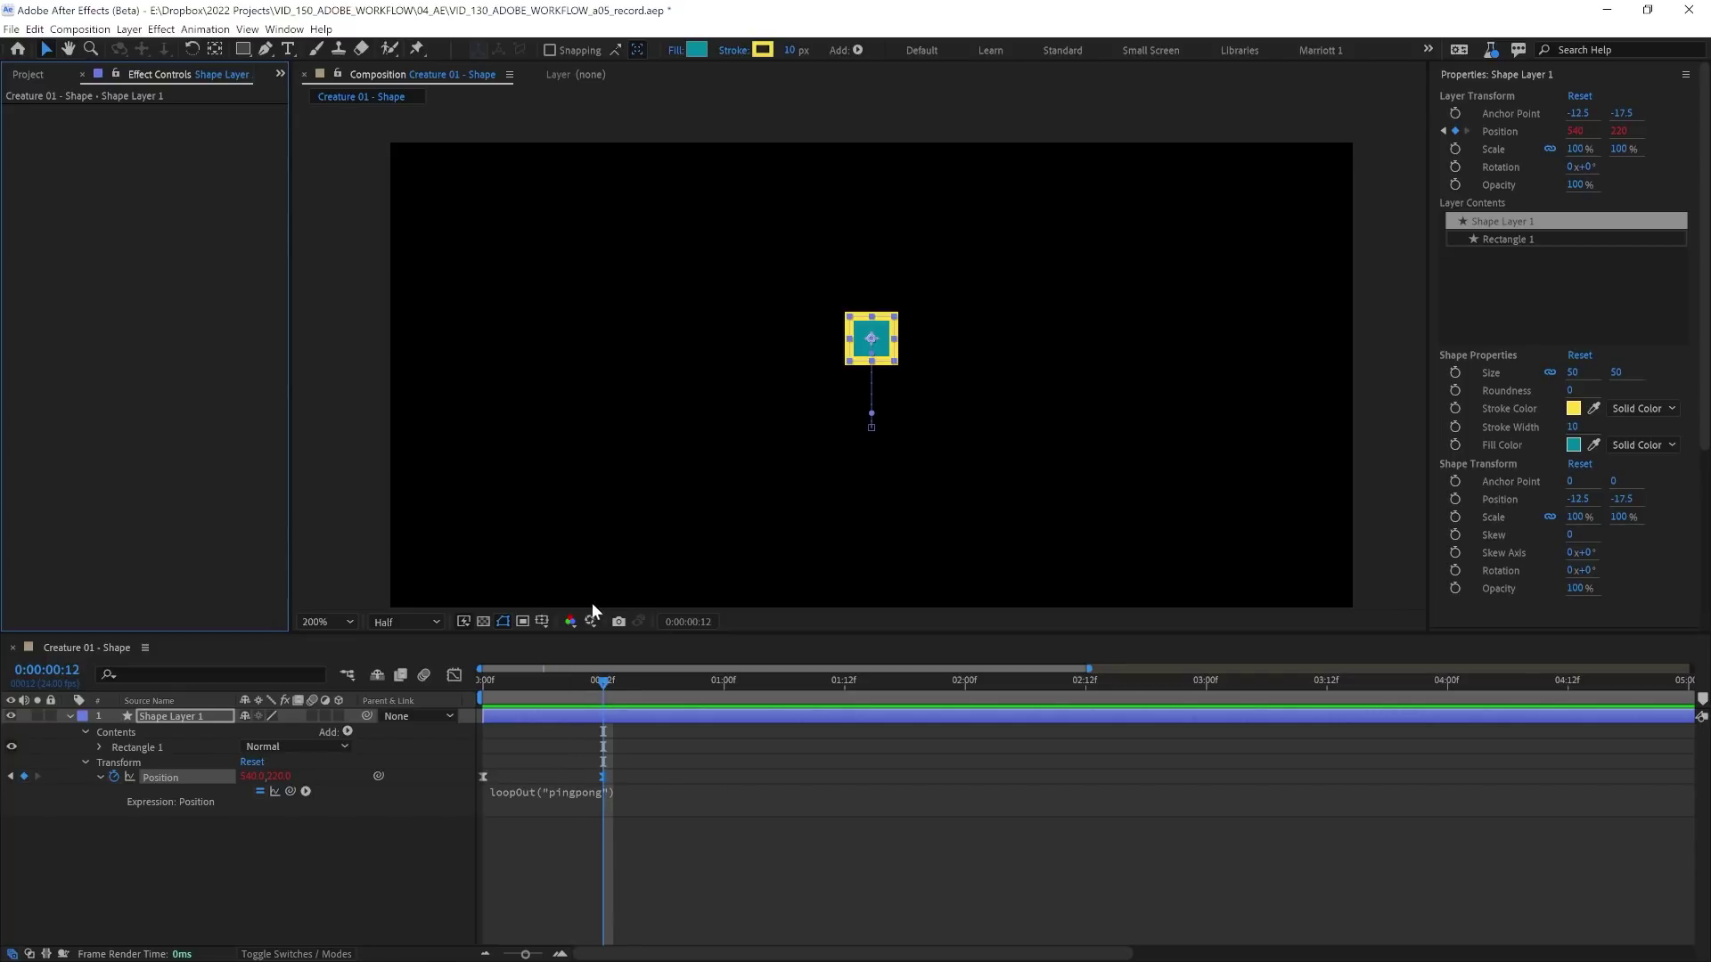
- Keyframe Size from 50 at frame 0 to 150,150 at frame 12, with Easy Ease
key("Home")
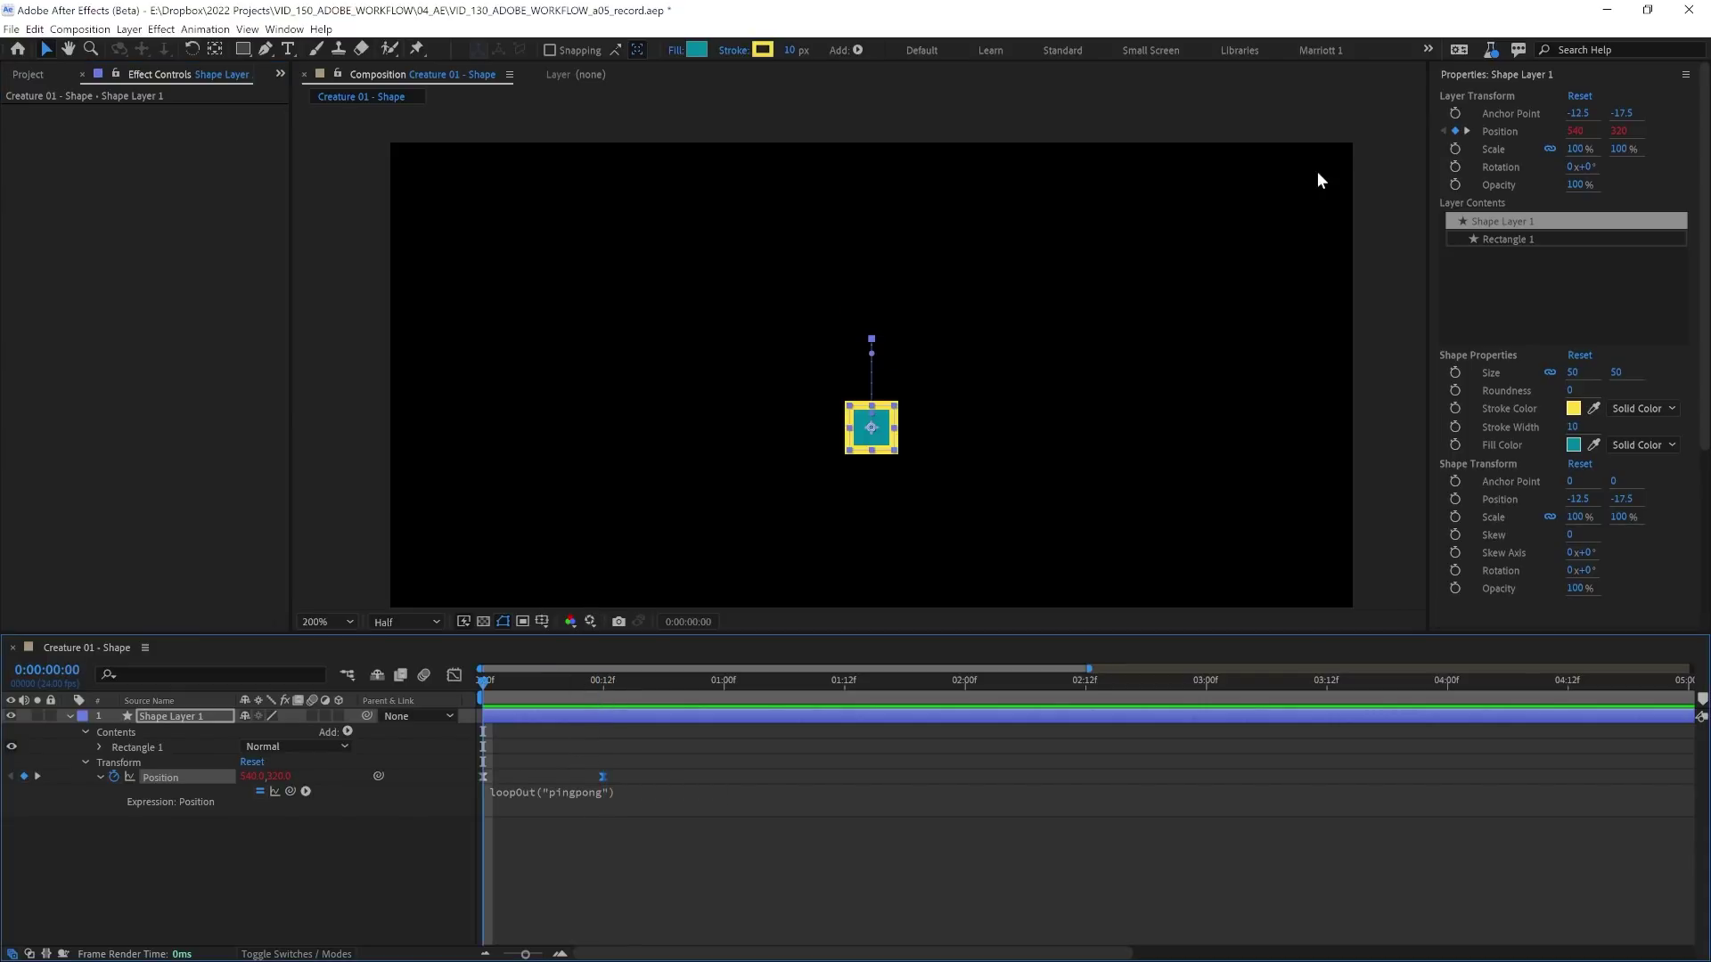
left_click(1454, 371)
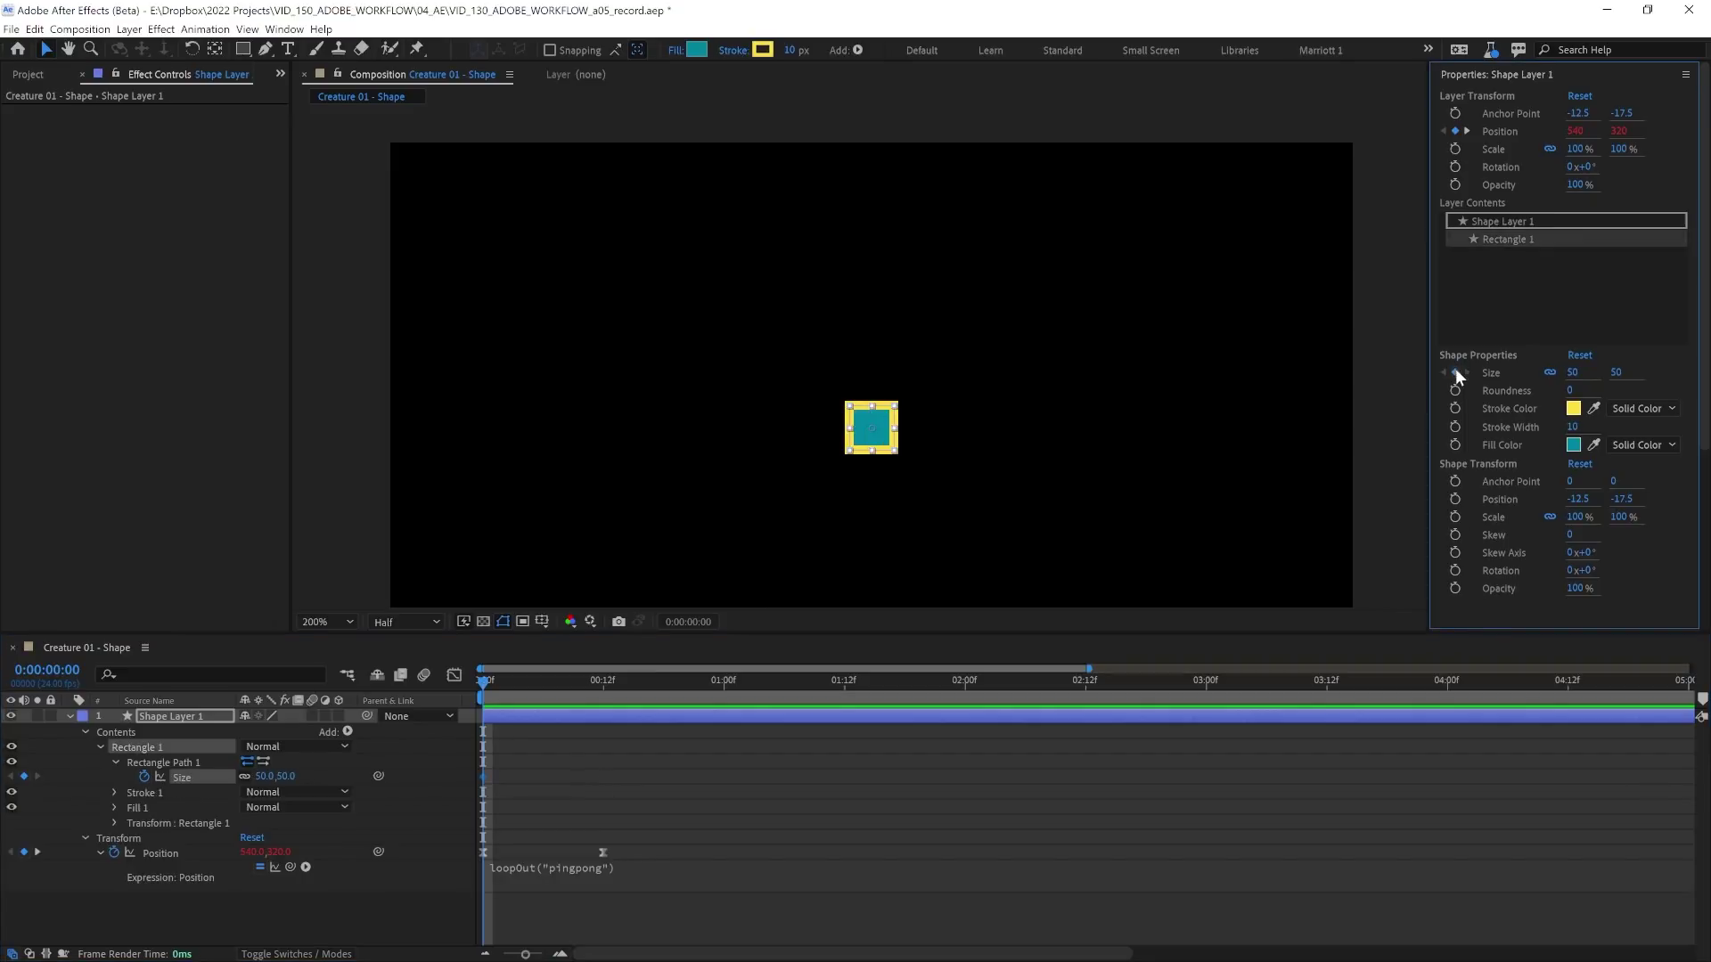
left_click_drag(483, 681, 601, 686)
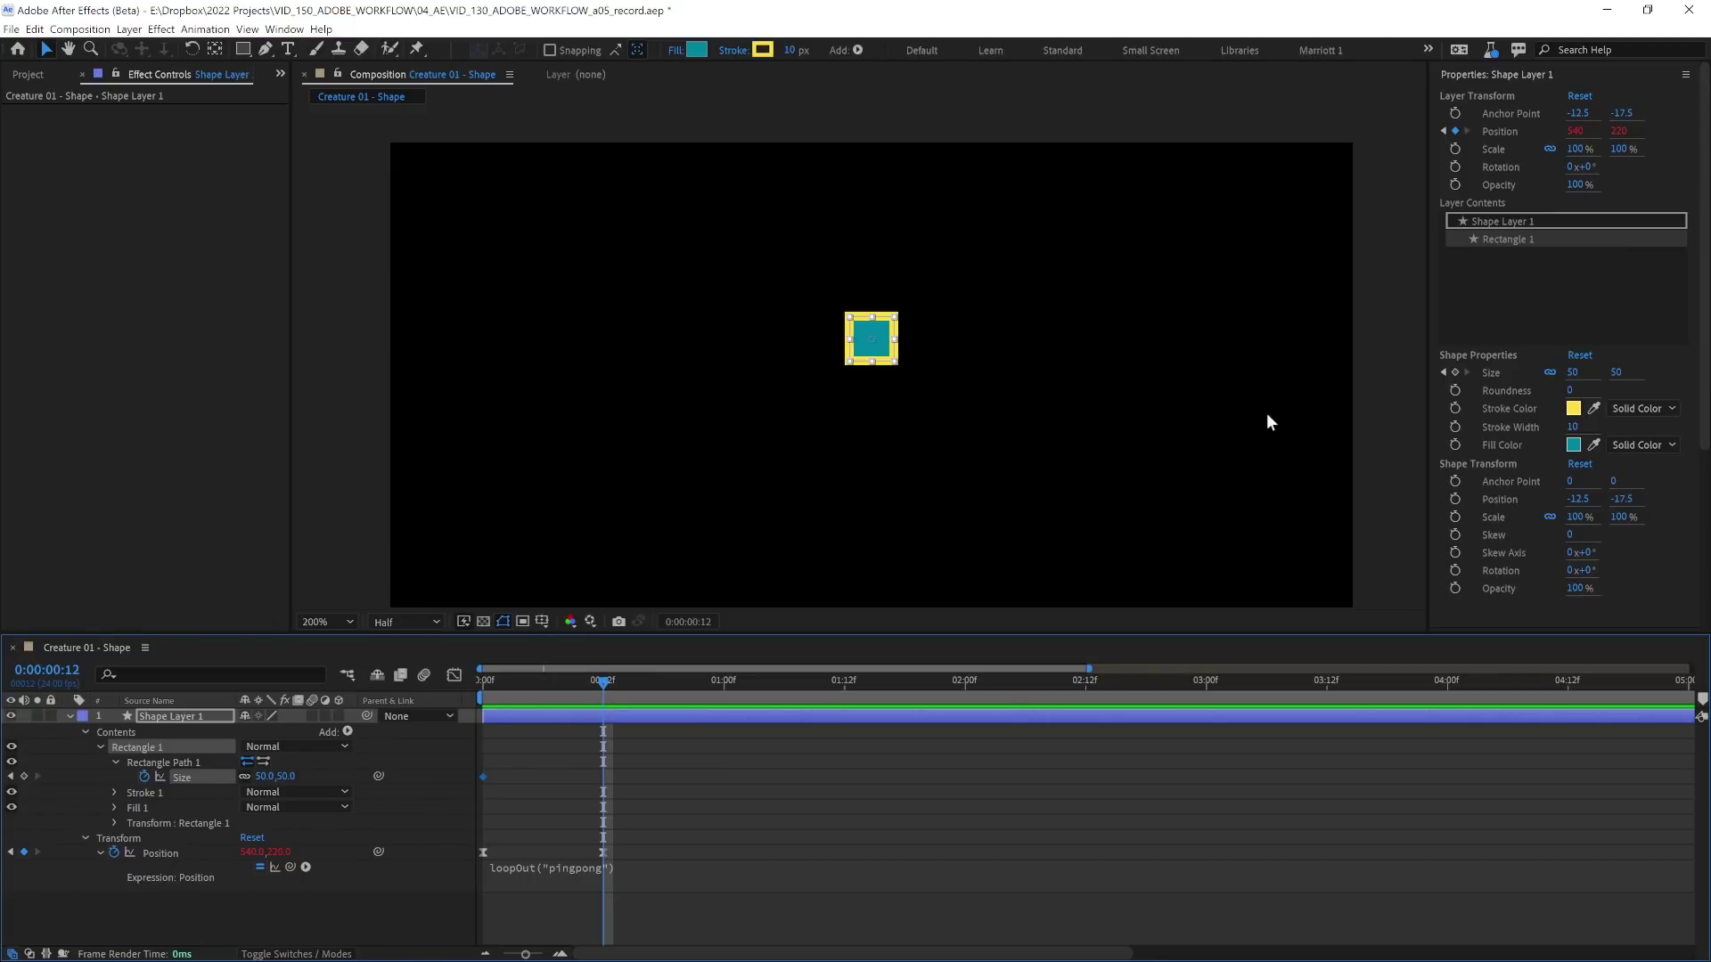
left_click_drag(1579, 382, 1621, 379)
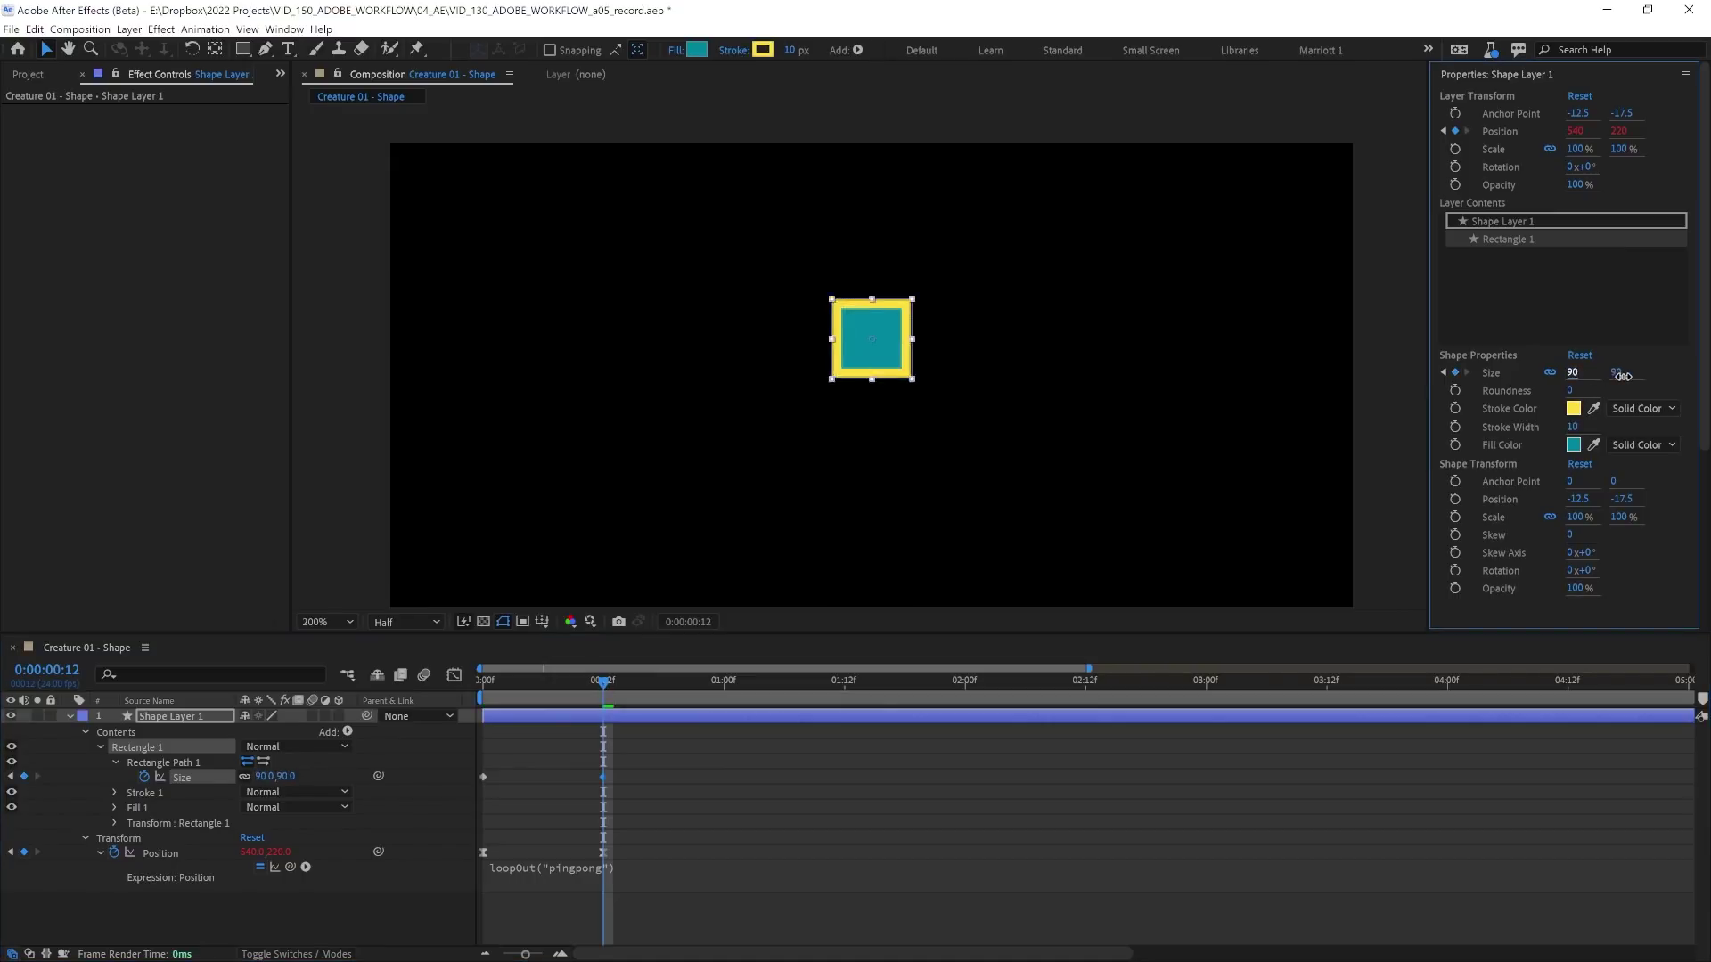
left_click(1579, 373)
type("15")
key("Return")
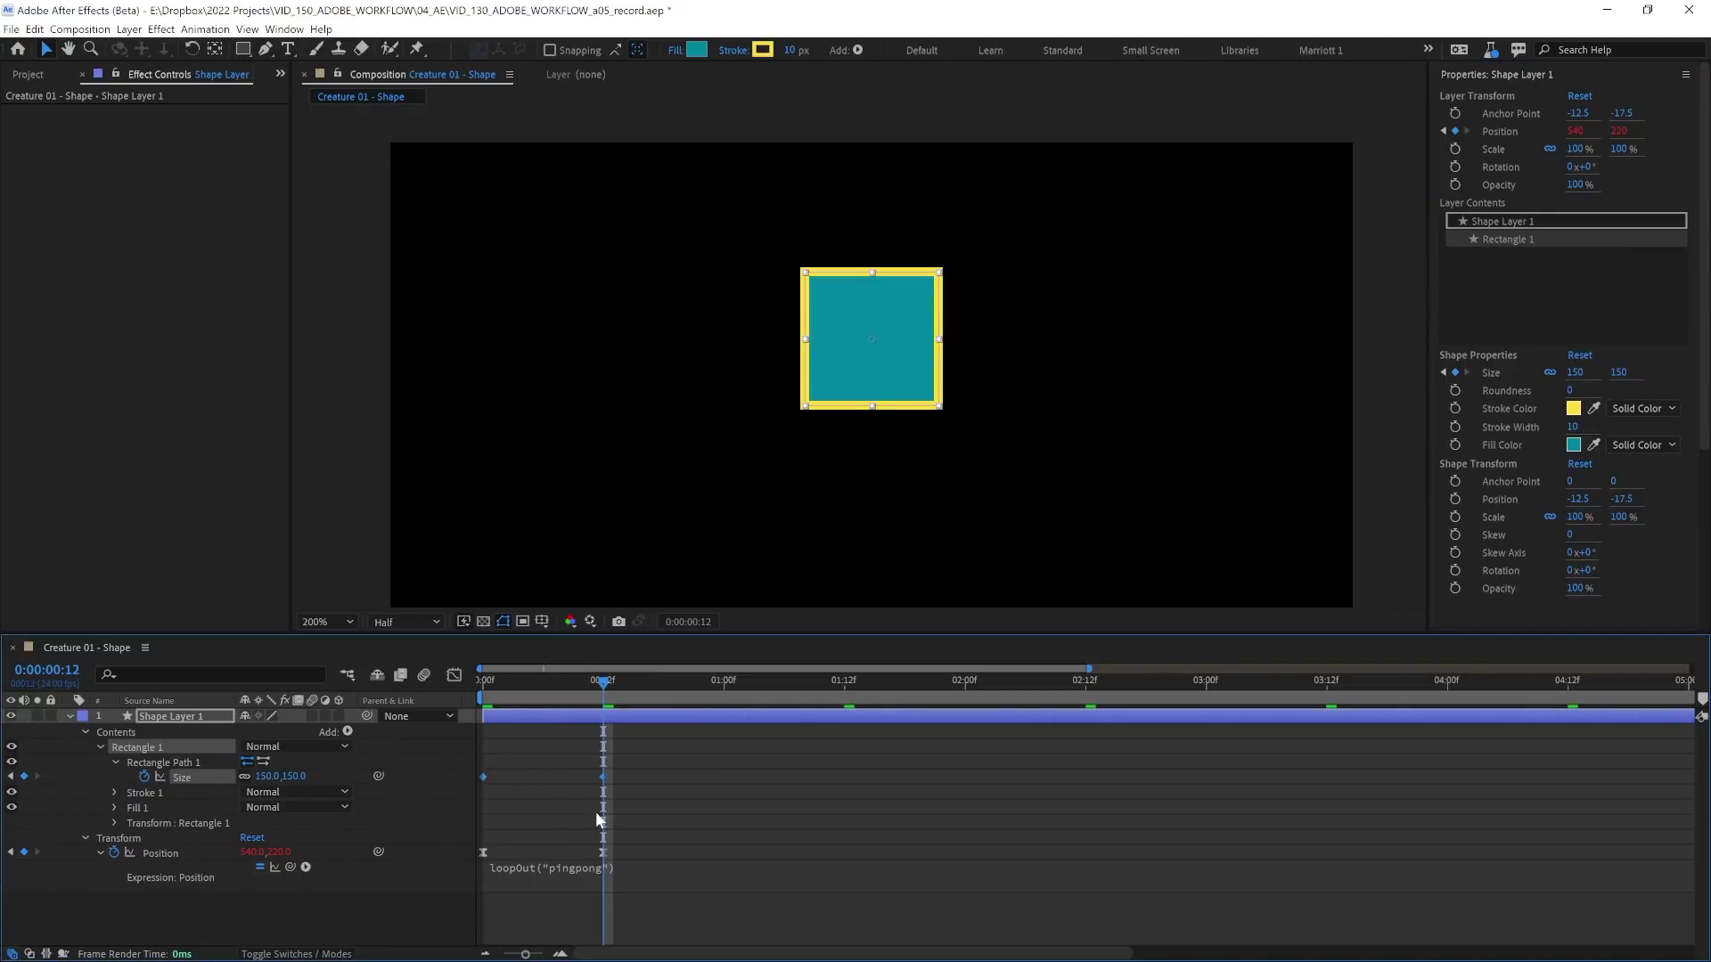
key("F9")
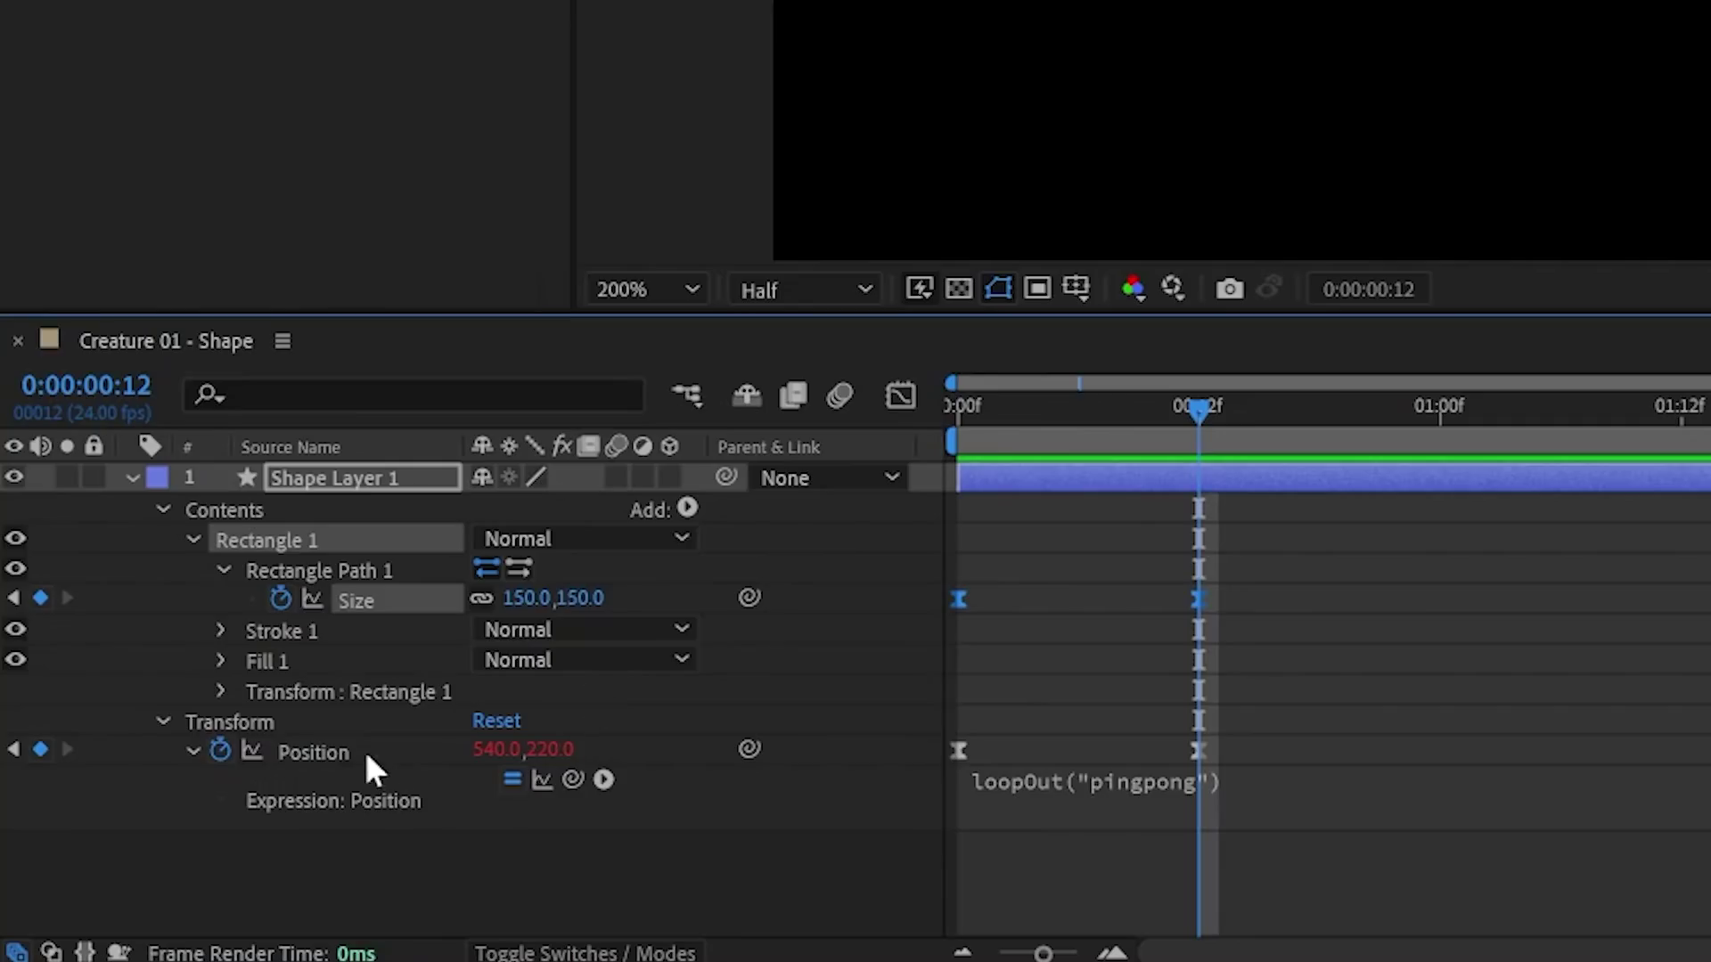
- Copy Position's loopOut("pingpong") expression onto the Rectangle Path Size, then preview
left_click(176, 850)
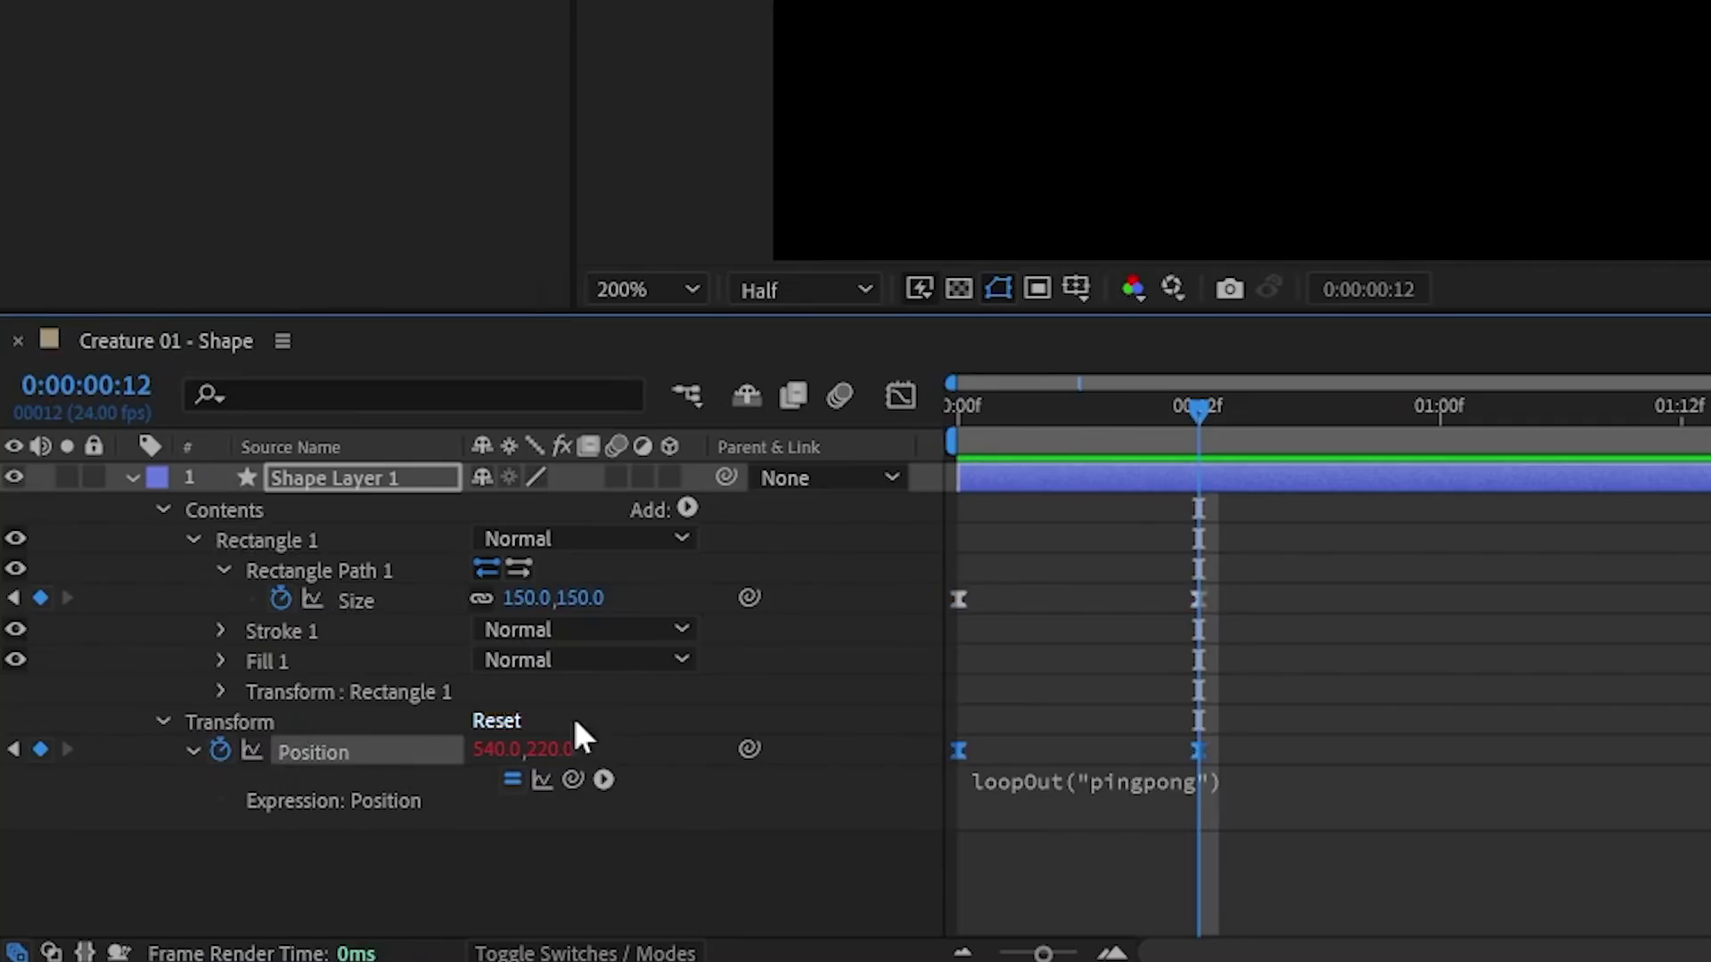
right_click(370, 752)
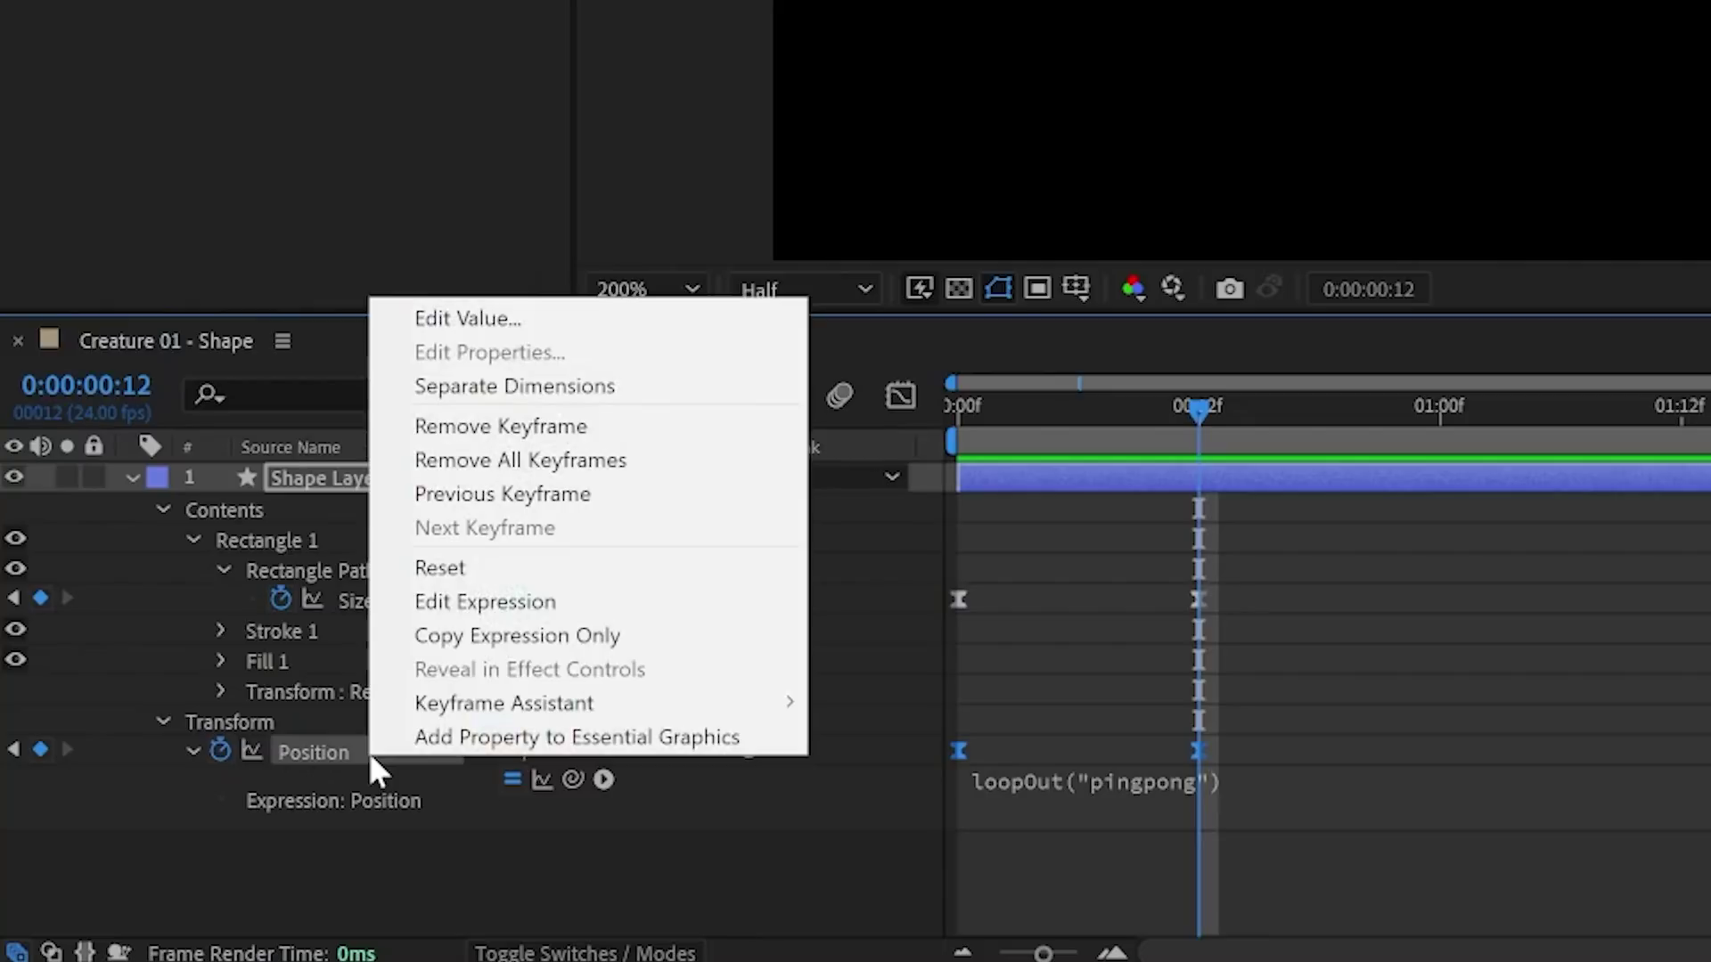
left_click(499, 631)
left_click(360, 598)
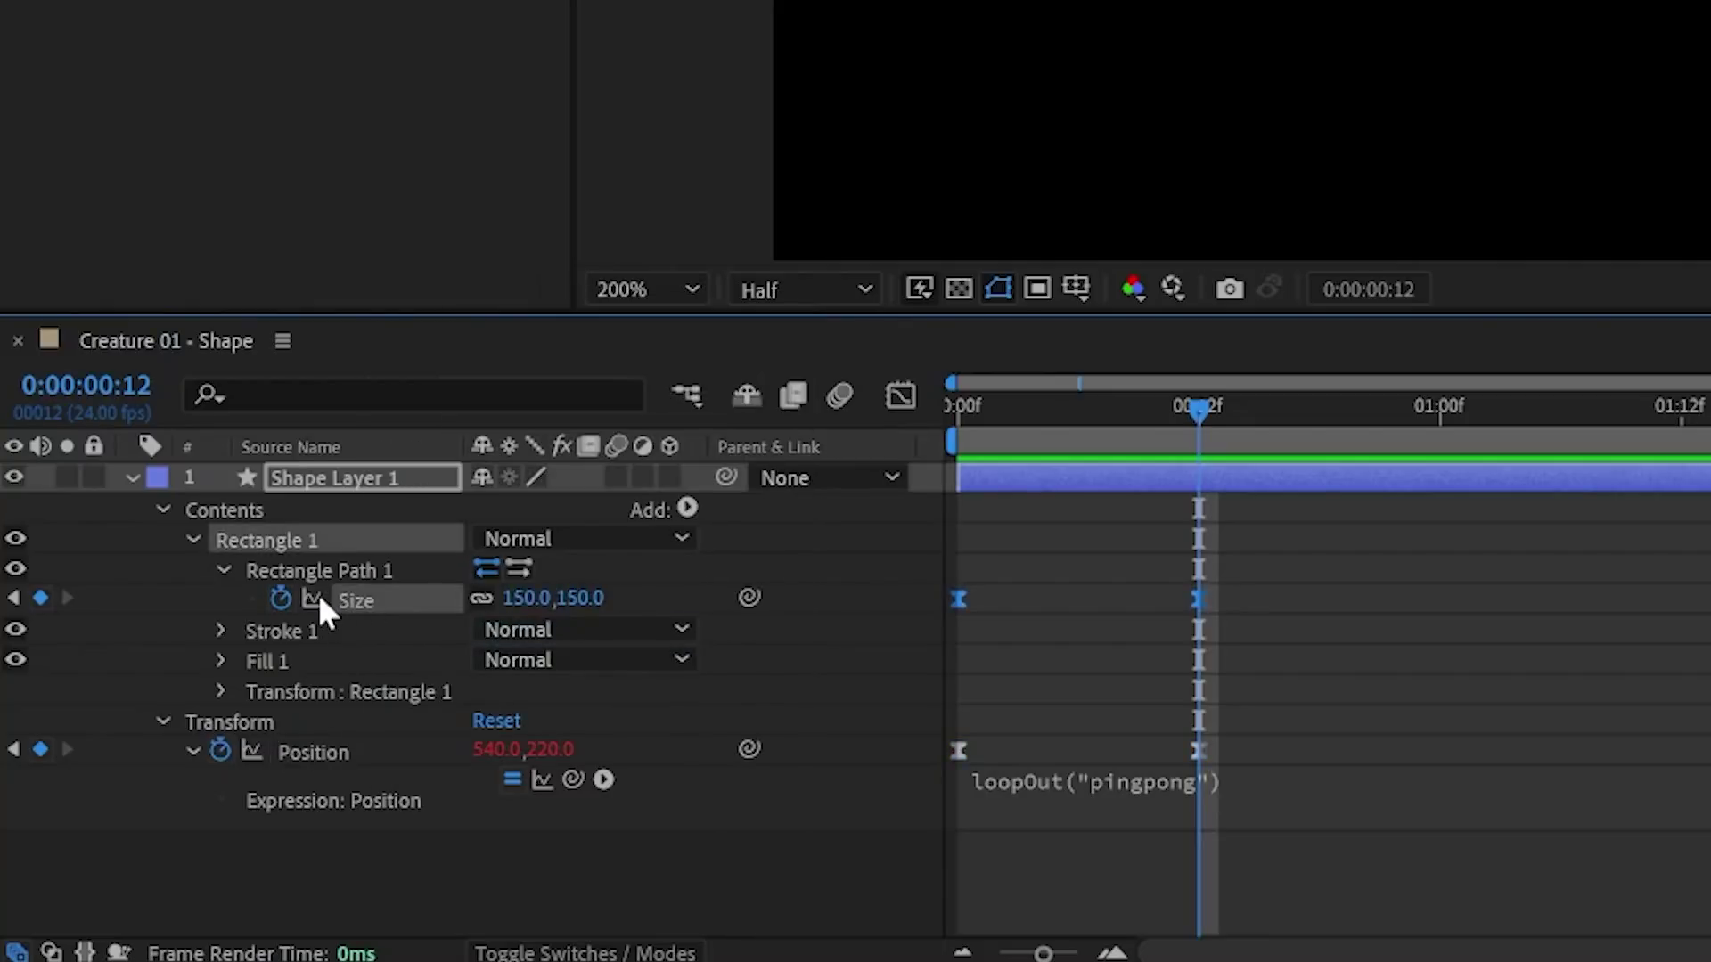
key("ctrl+v")
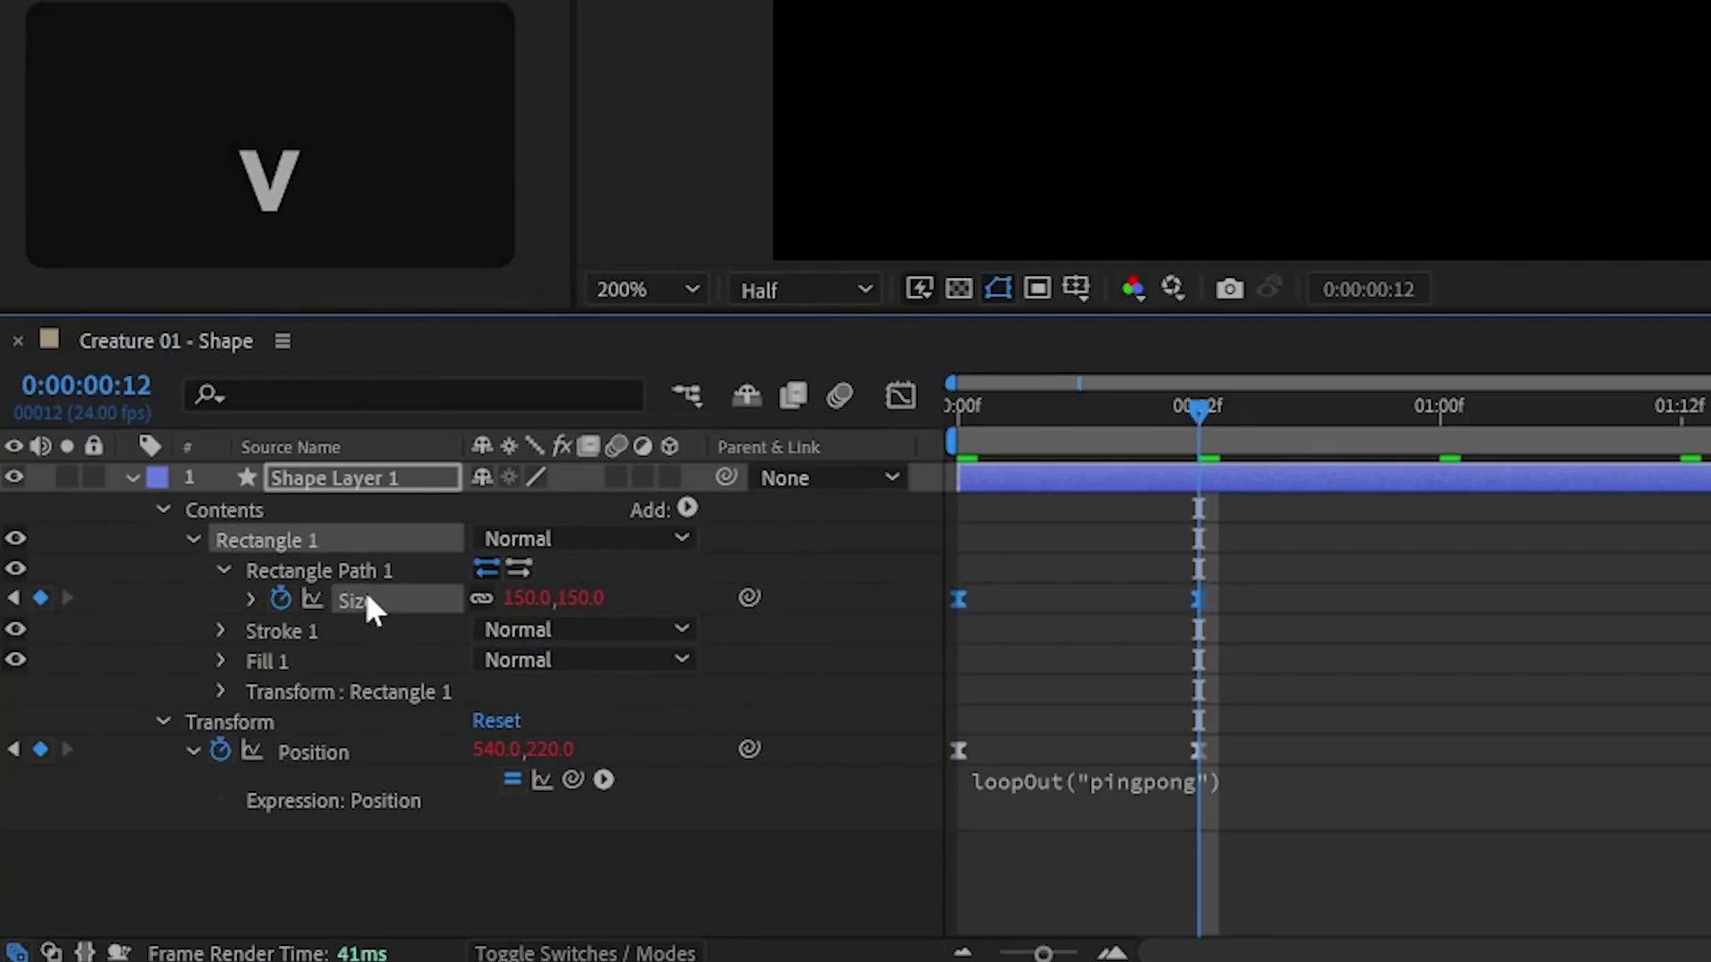
key("space")
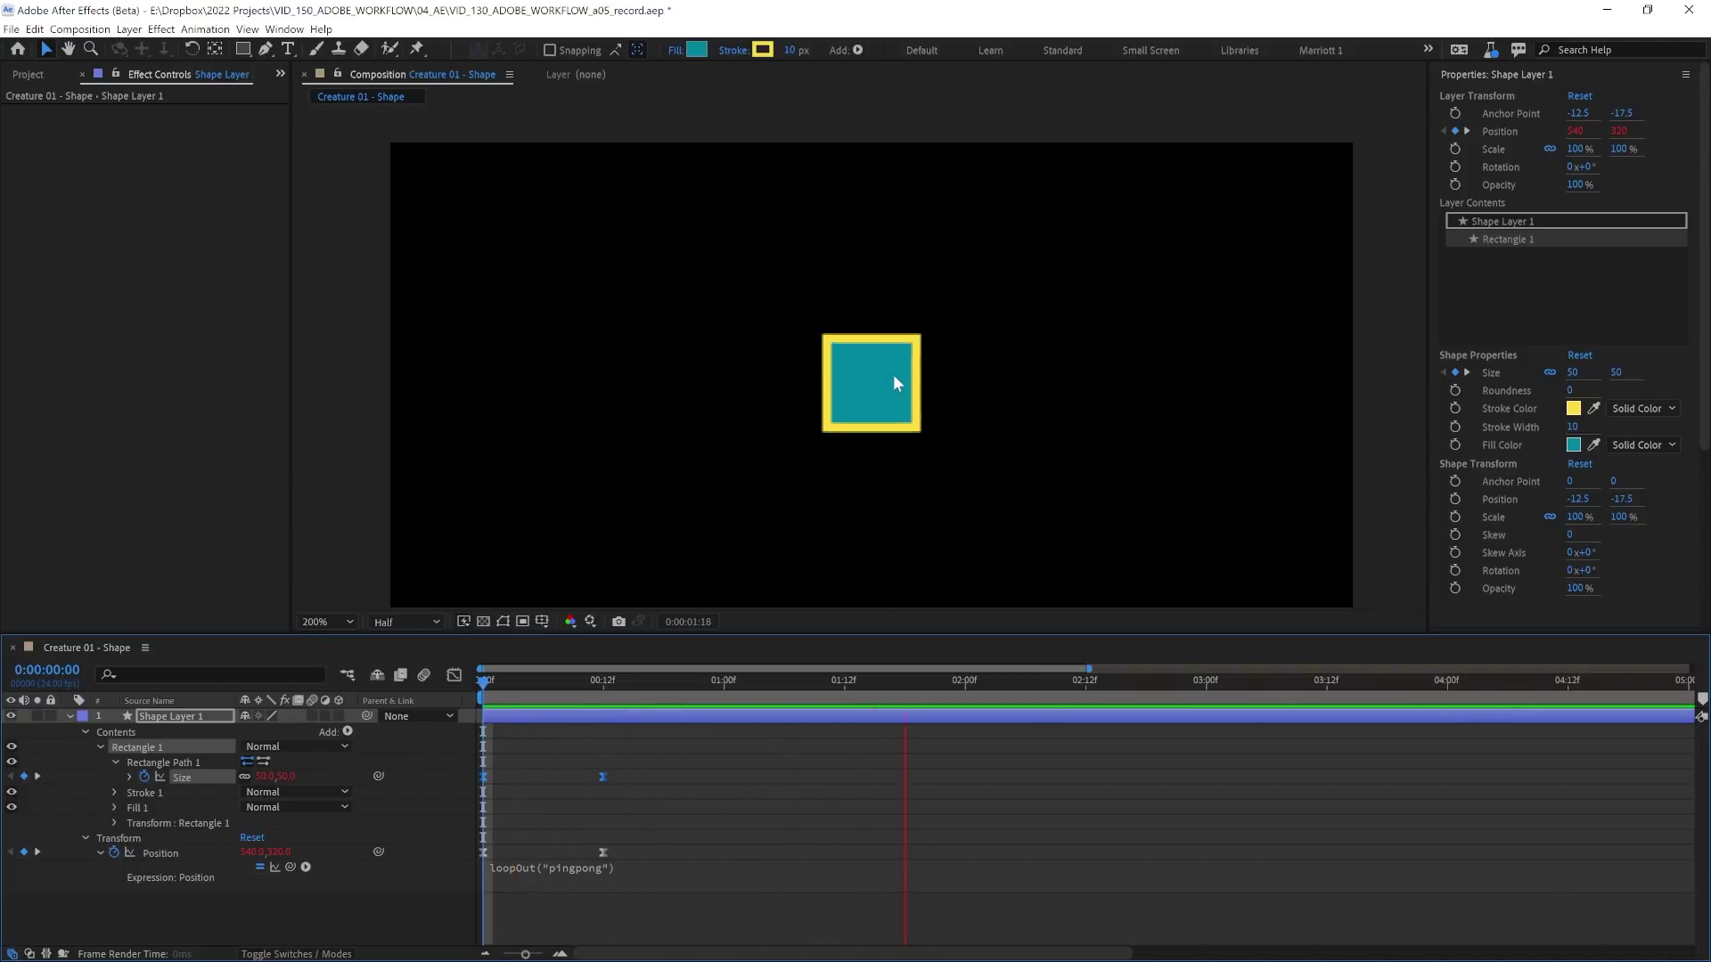
key("space")
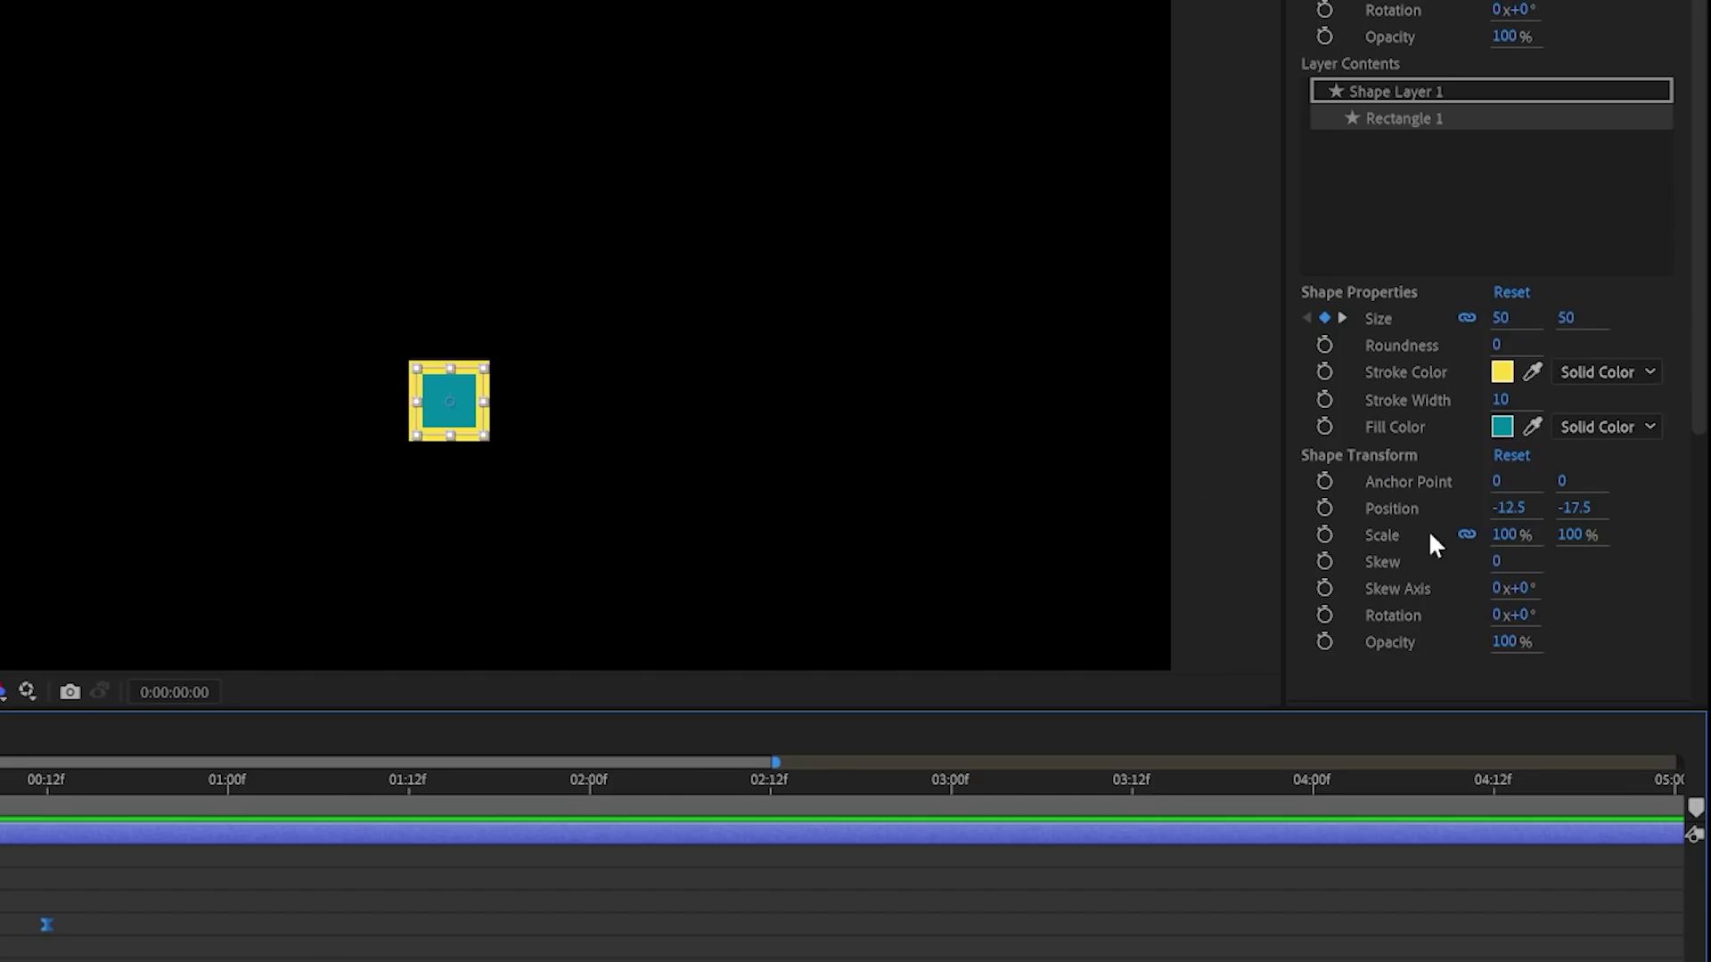
- Keyframe Roundness from 0 at frame 0 to 75 at frame 12
left_click_drag(1497, 345, 1506, 348)
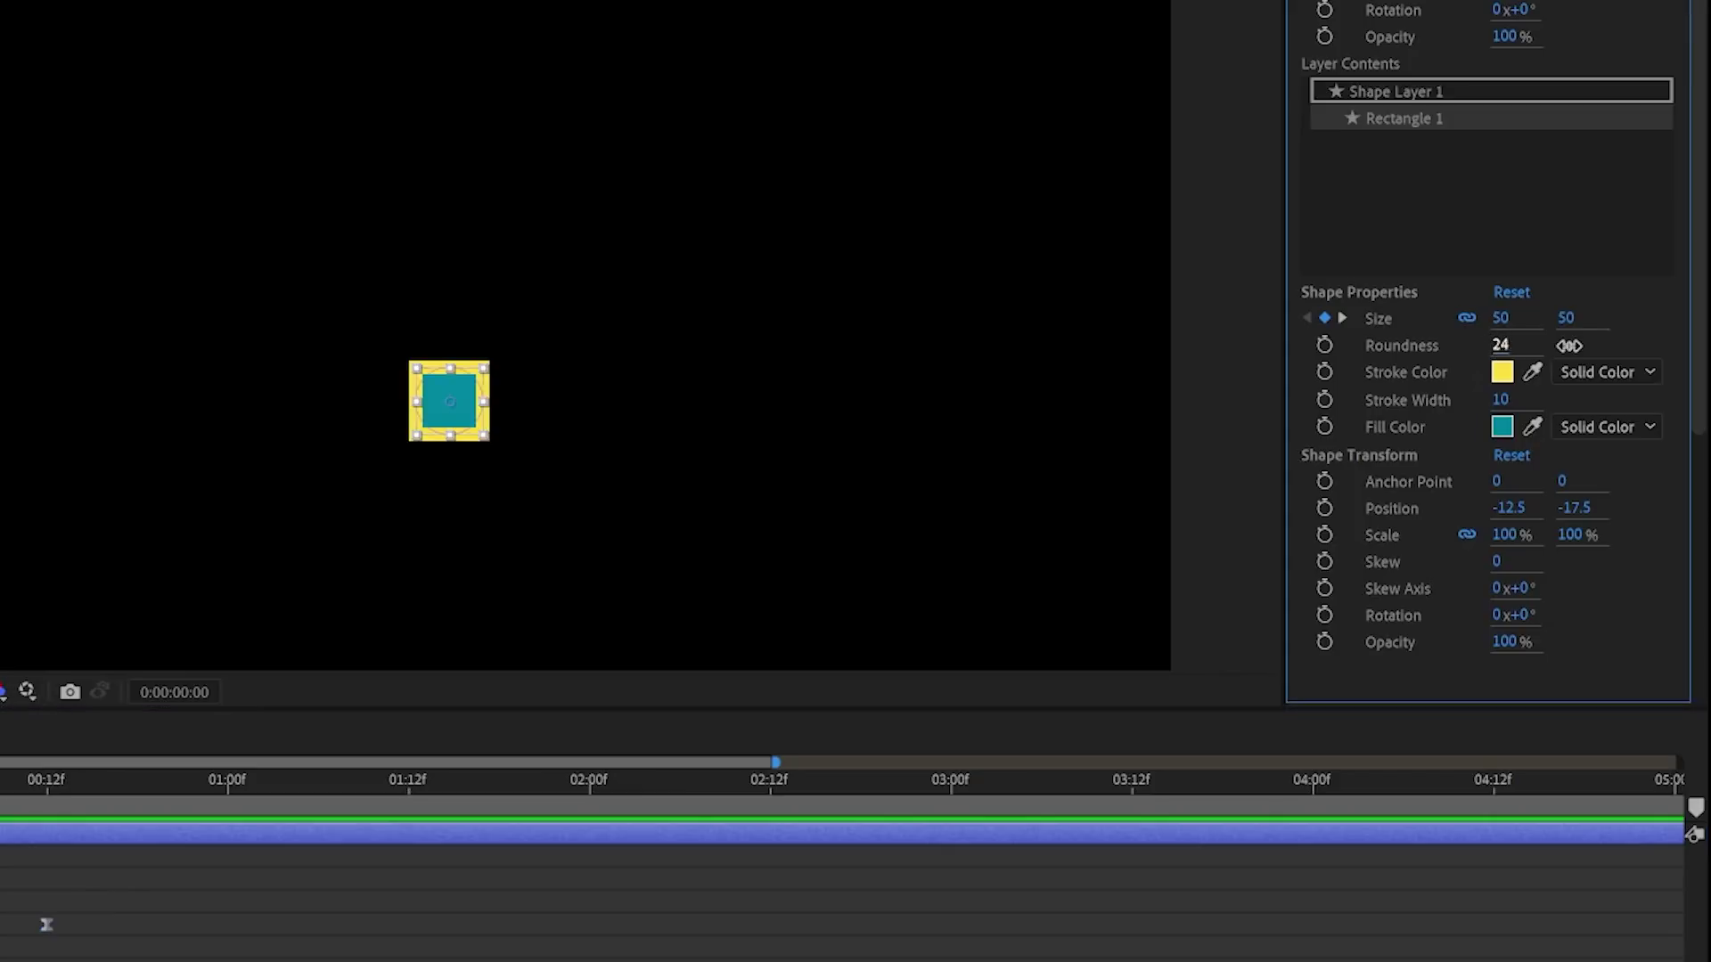
left_click(1324, 346)
left_click_drag(502, 686, 610, 686)
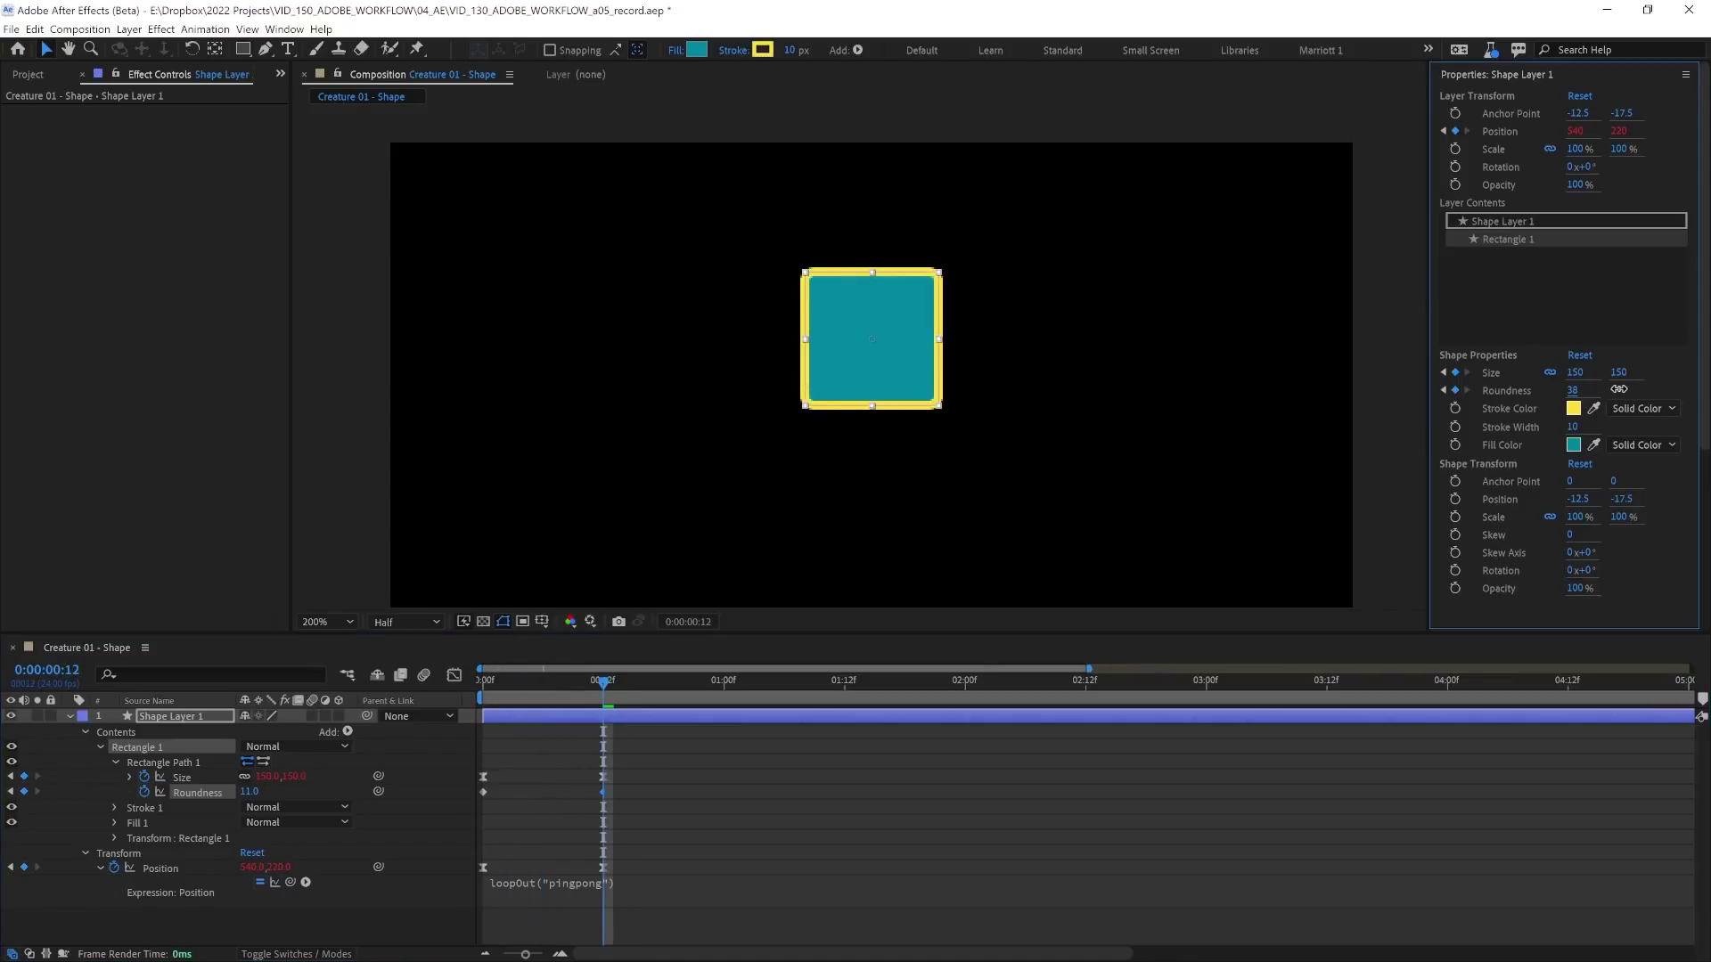
left_click_drag(1574, 390, 1642, 389)
left_click(1570, 390)
type("75")
key("Return")
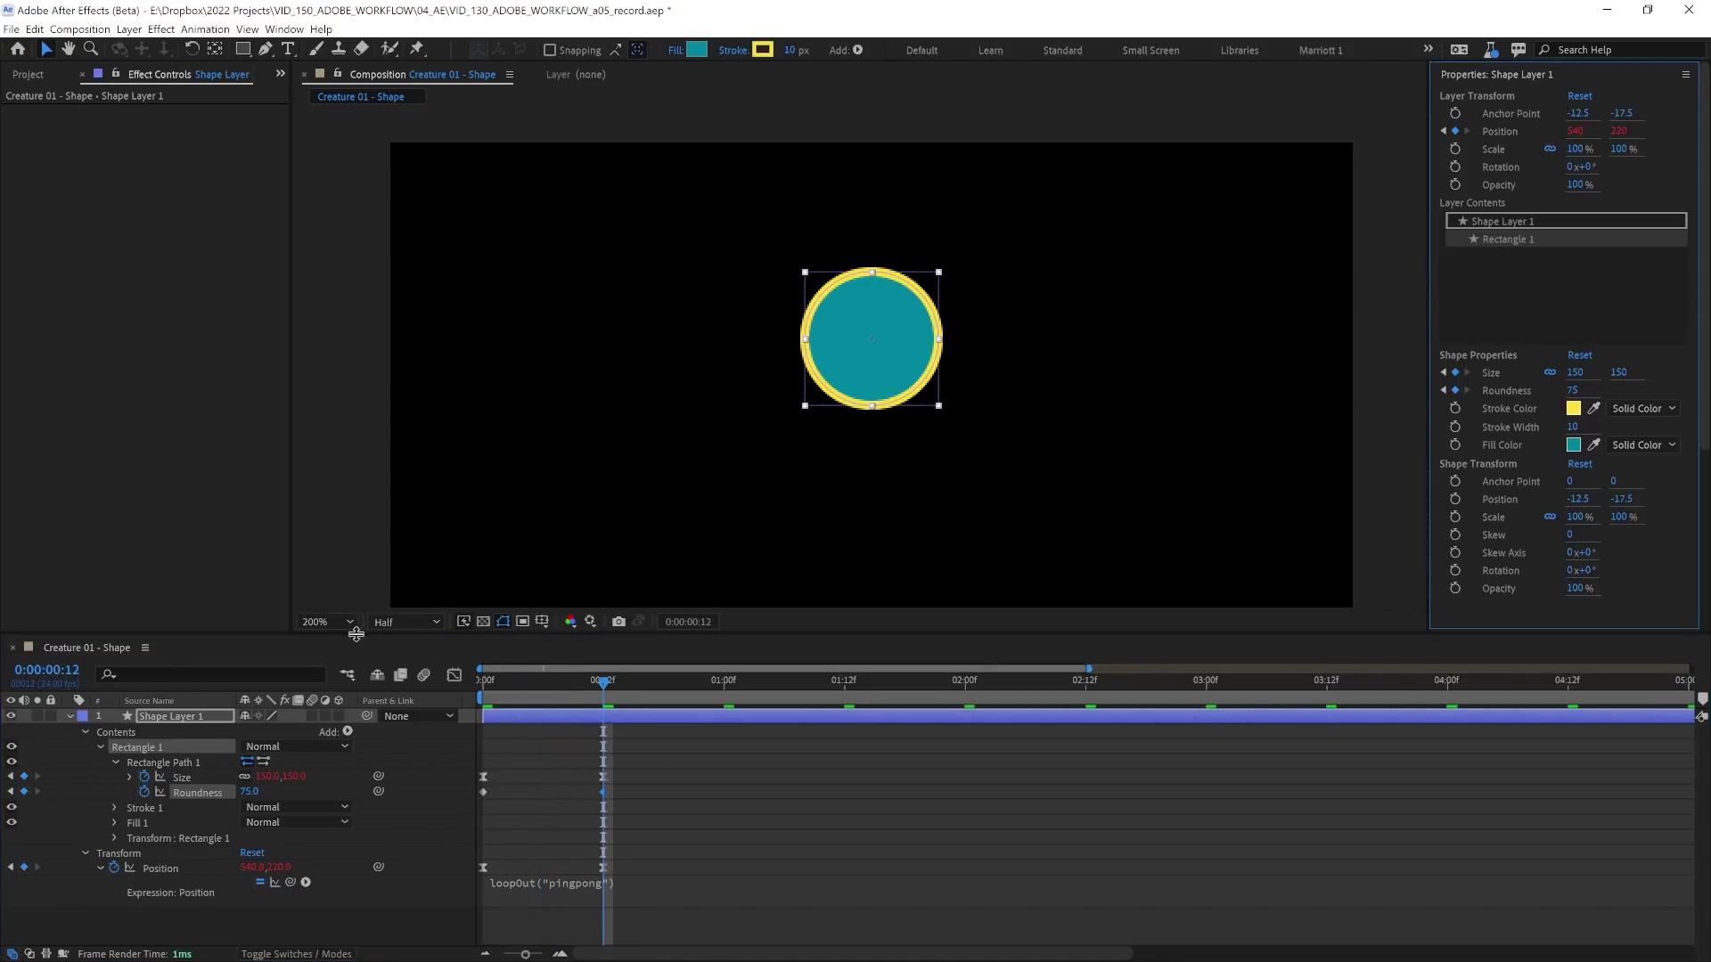
- Apply Easy Ease to the Roundness keyframes and play the looping preview
left_click_drag(472, 811, 577, 782)
key("F9")
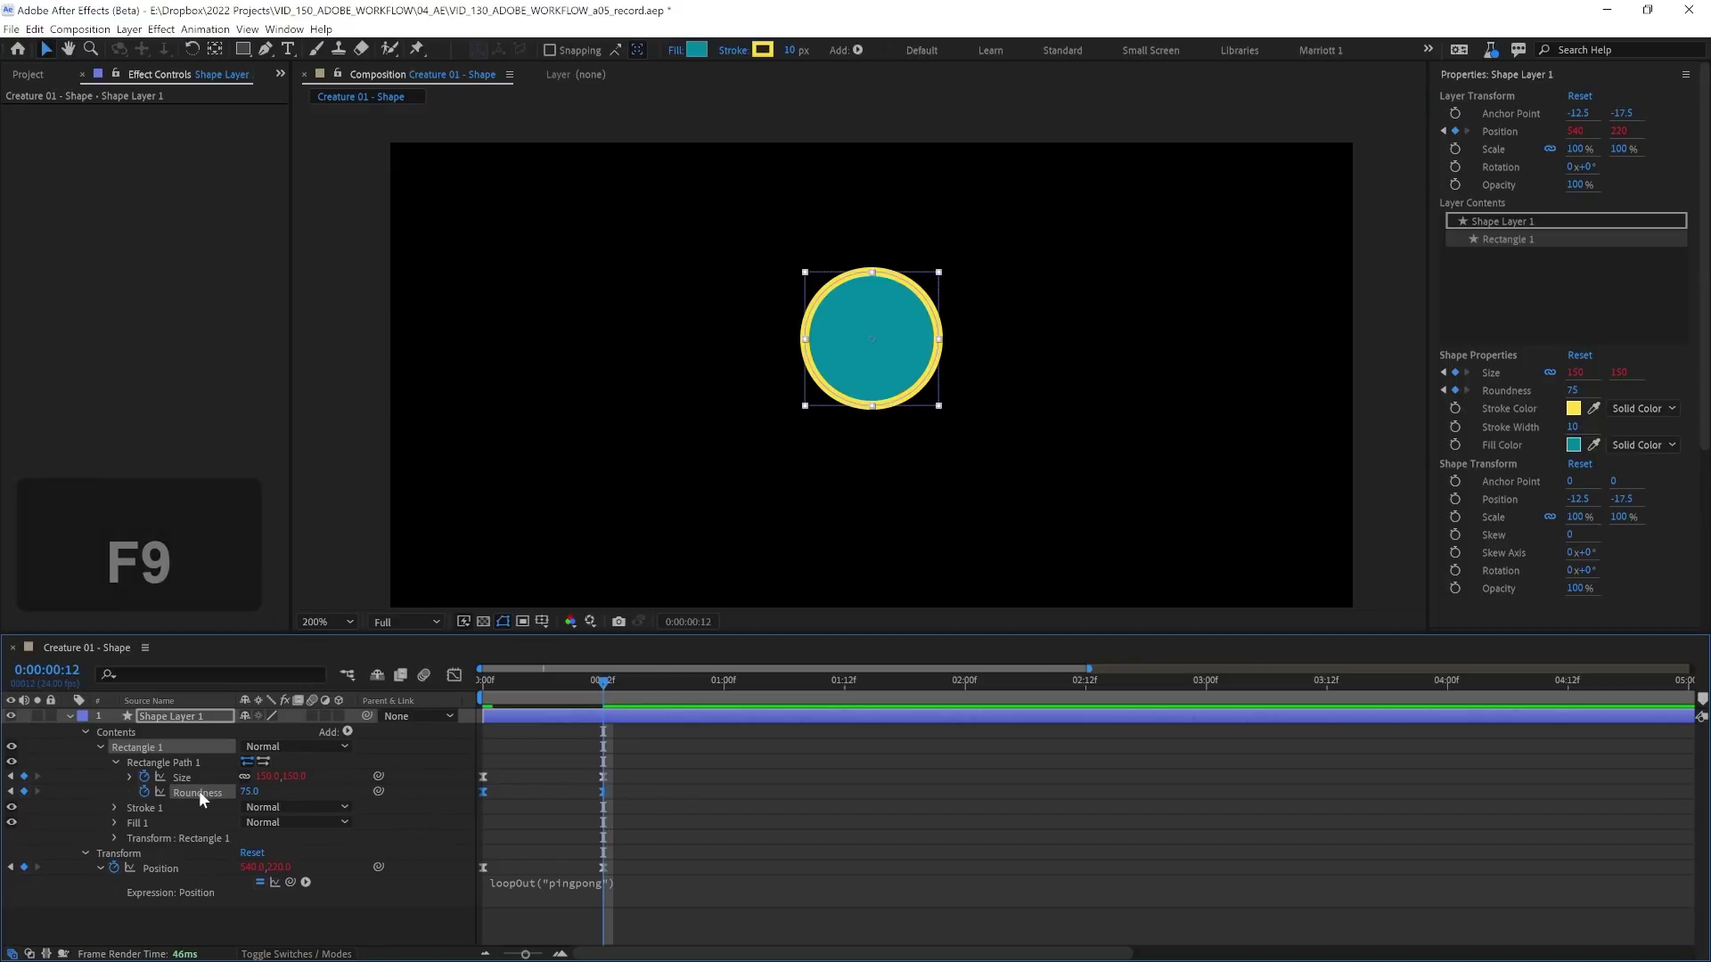
key("ctrl+F9")
key("v")
key("space")
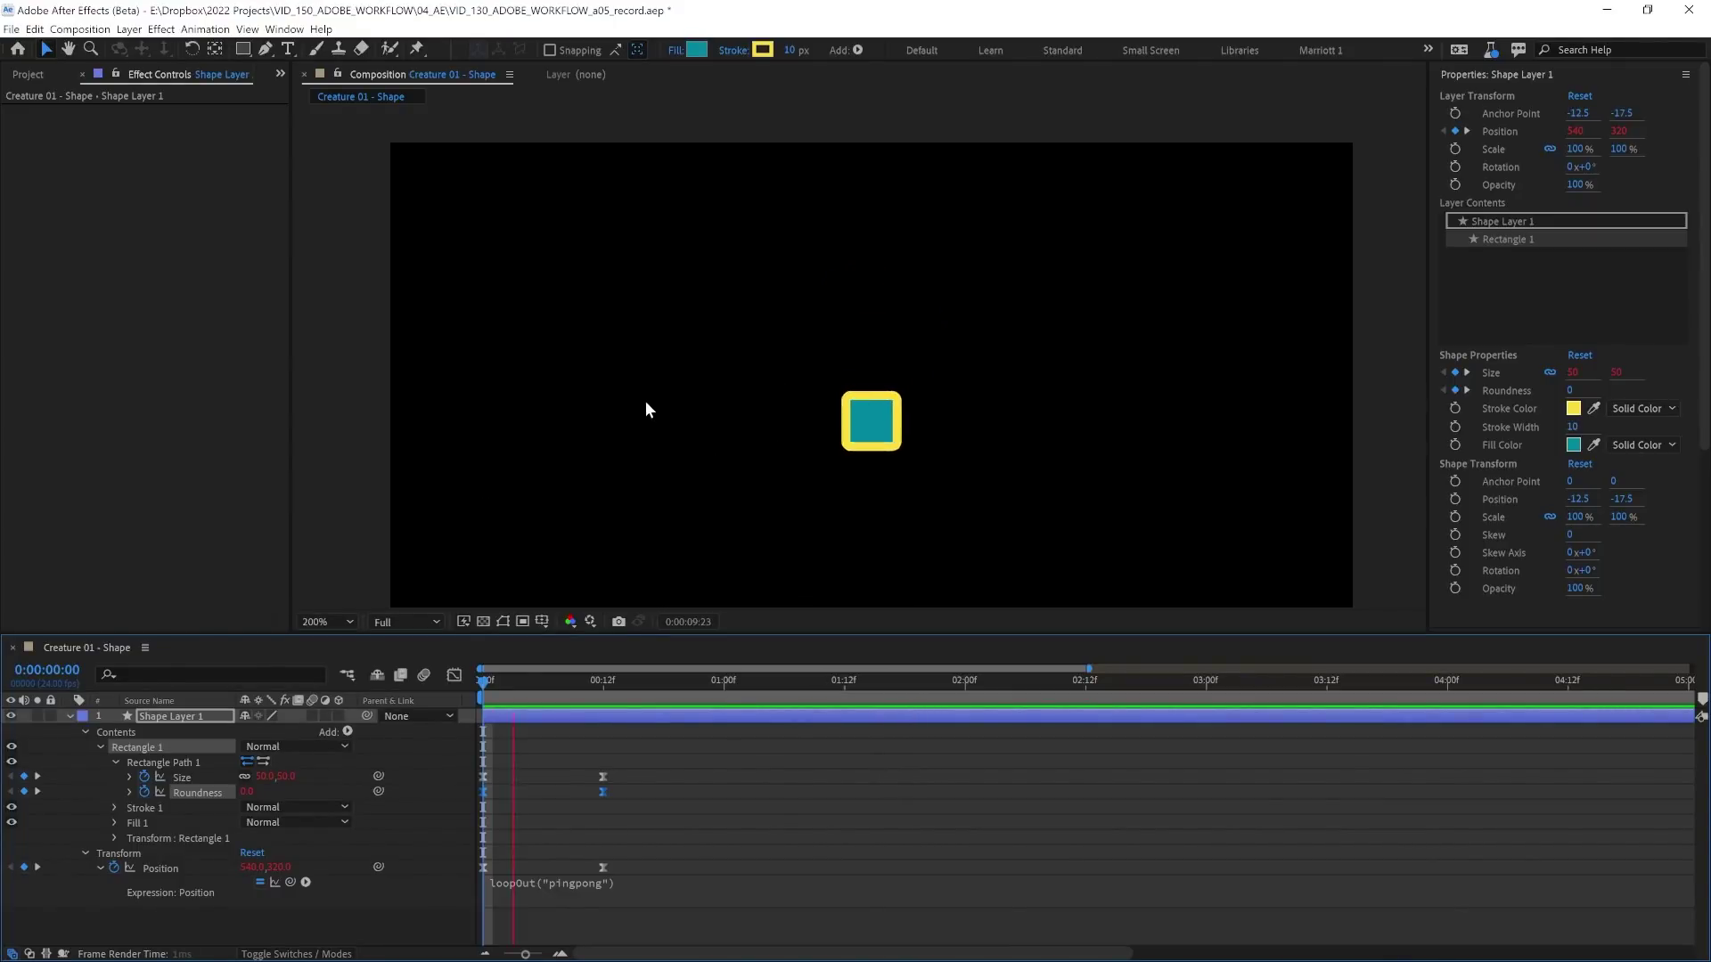
- Keyframe Stroke Width at 10 on frame 12 and 30 on frame 0
key("space")
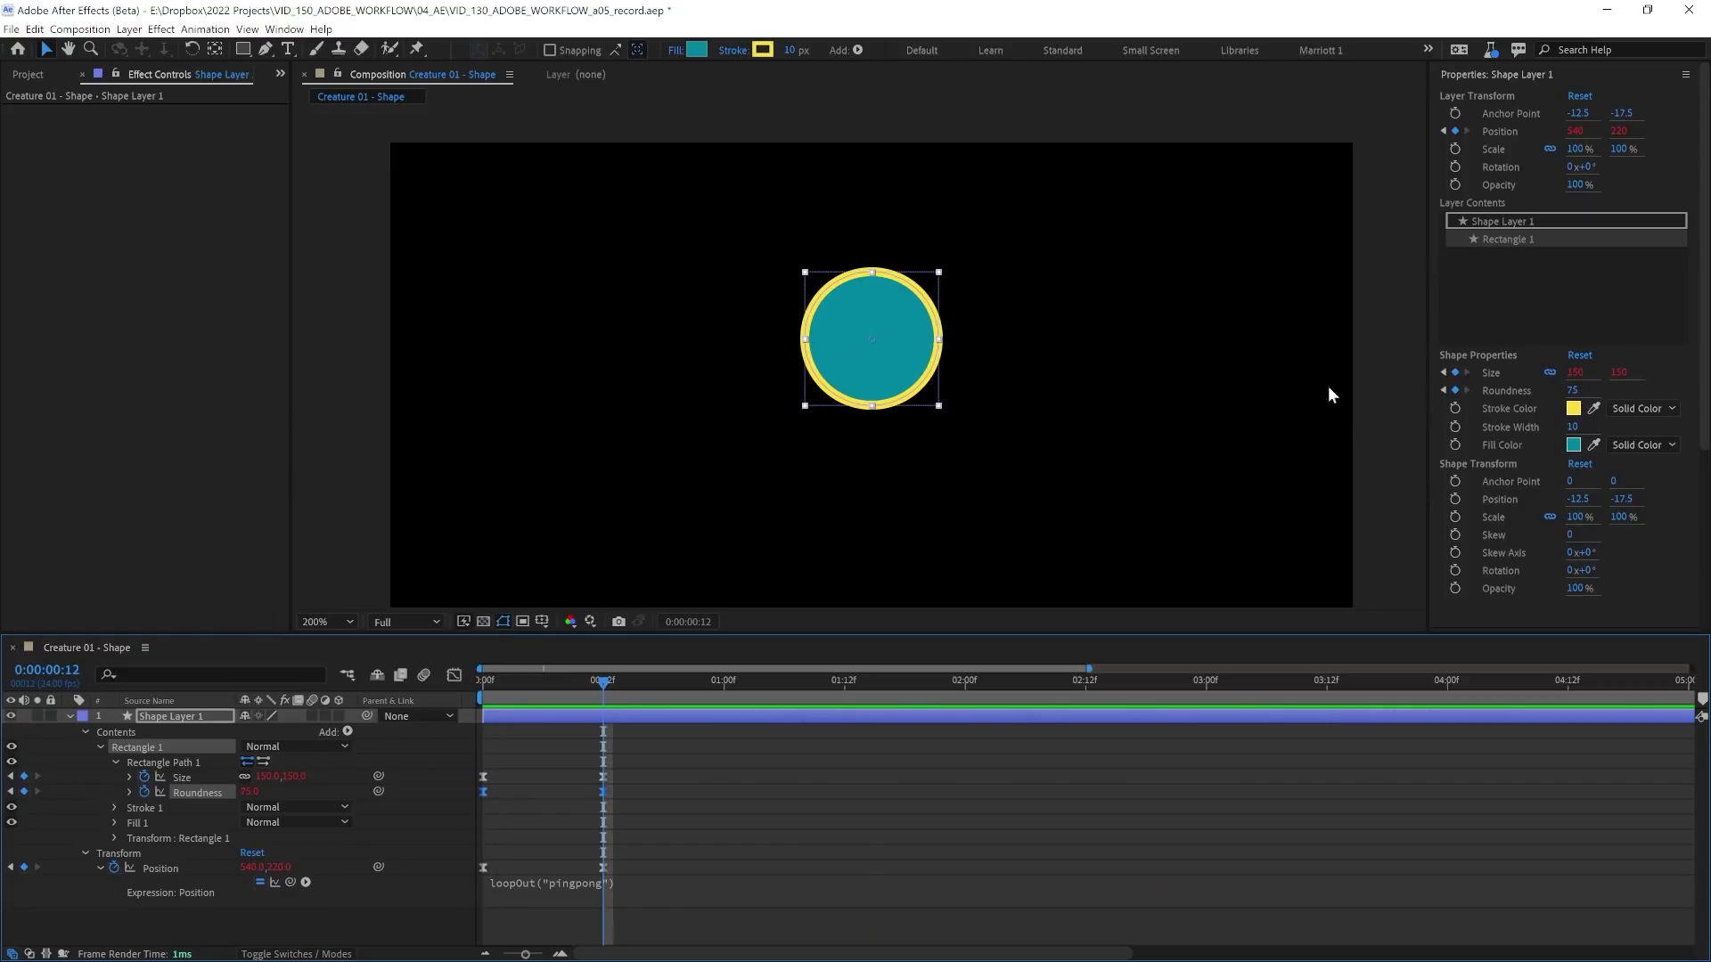
left_click(1455, 427)
key("Home")
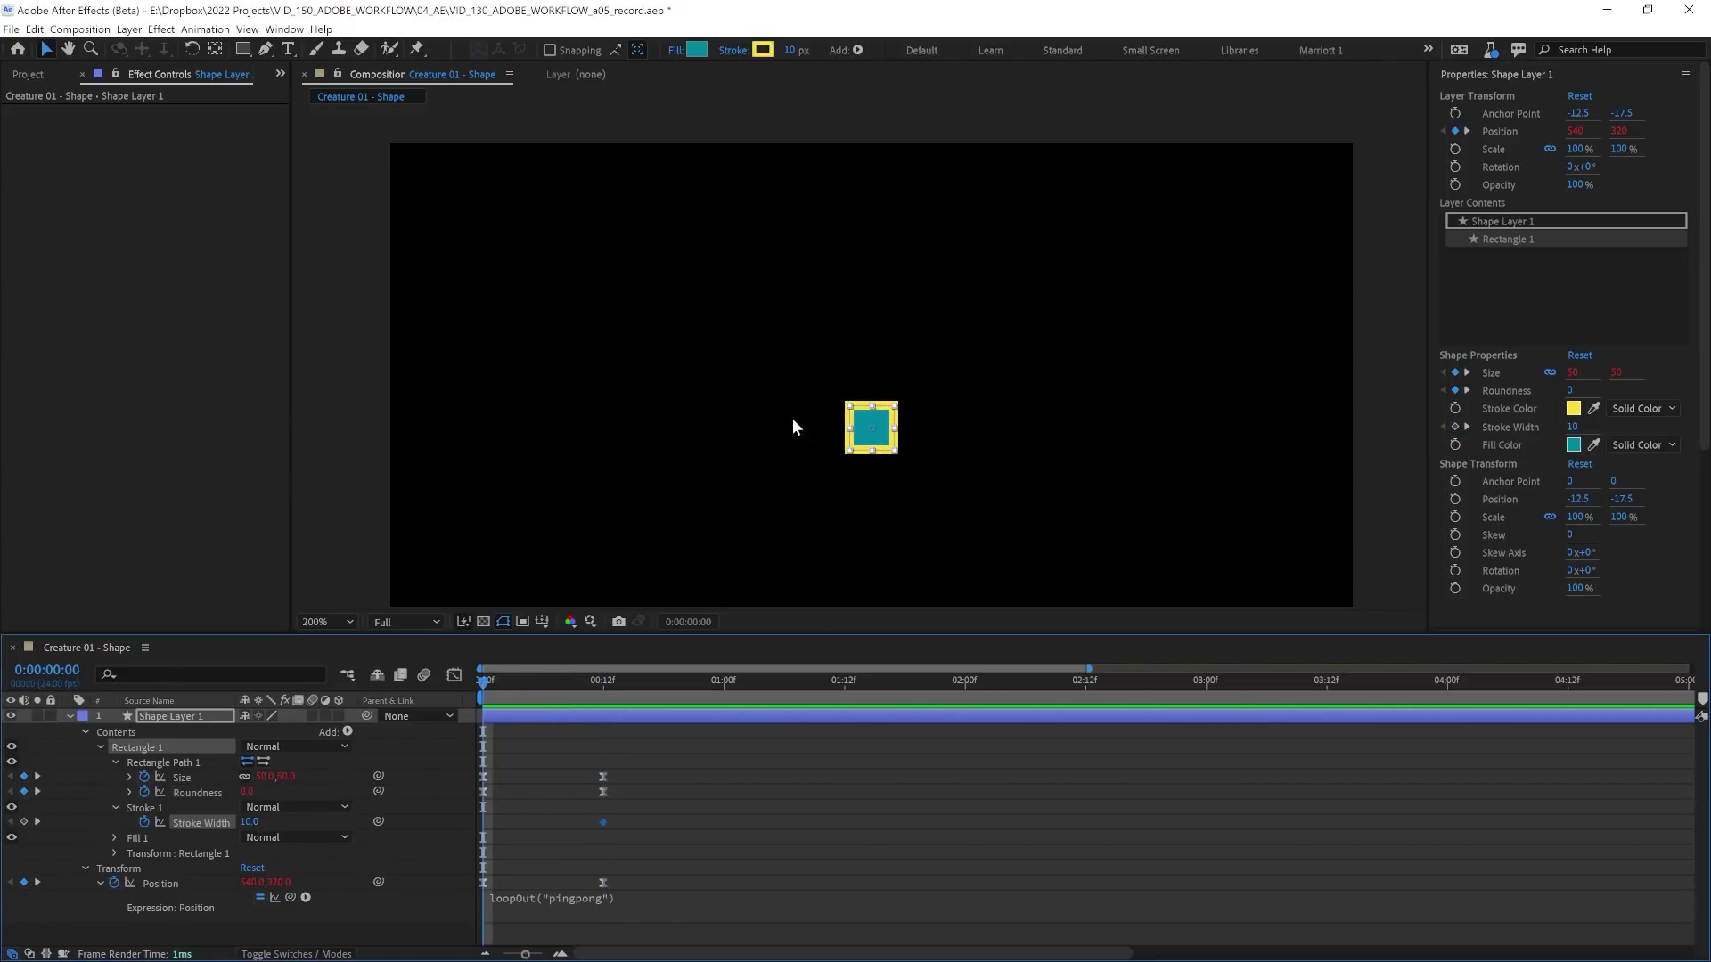
left_click_drag(1571, 427, 1609, 444)
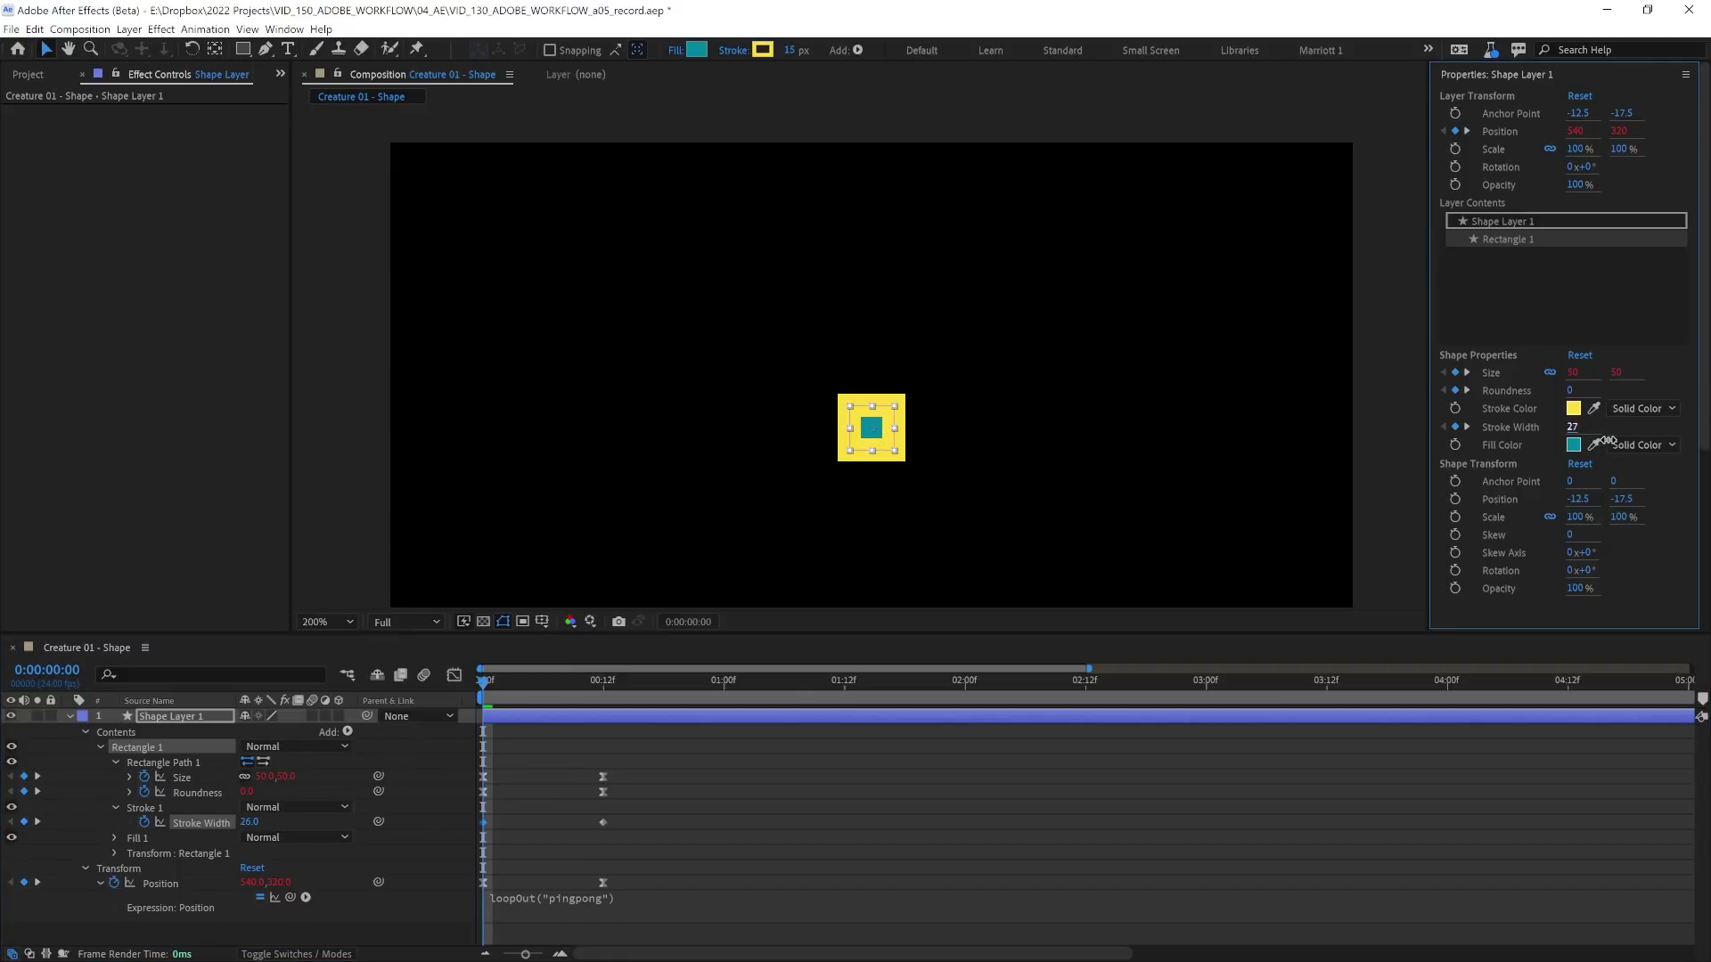
- Apply Easy Ease to the Stroke Width keyframes and preview the full breathing loop
left_click(201, 821)
key("F9")
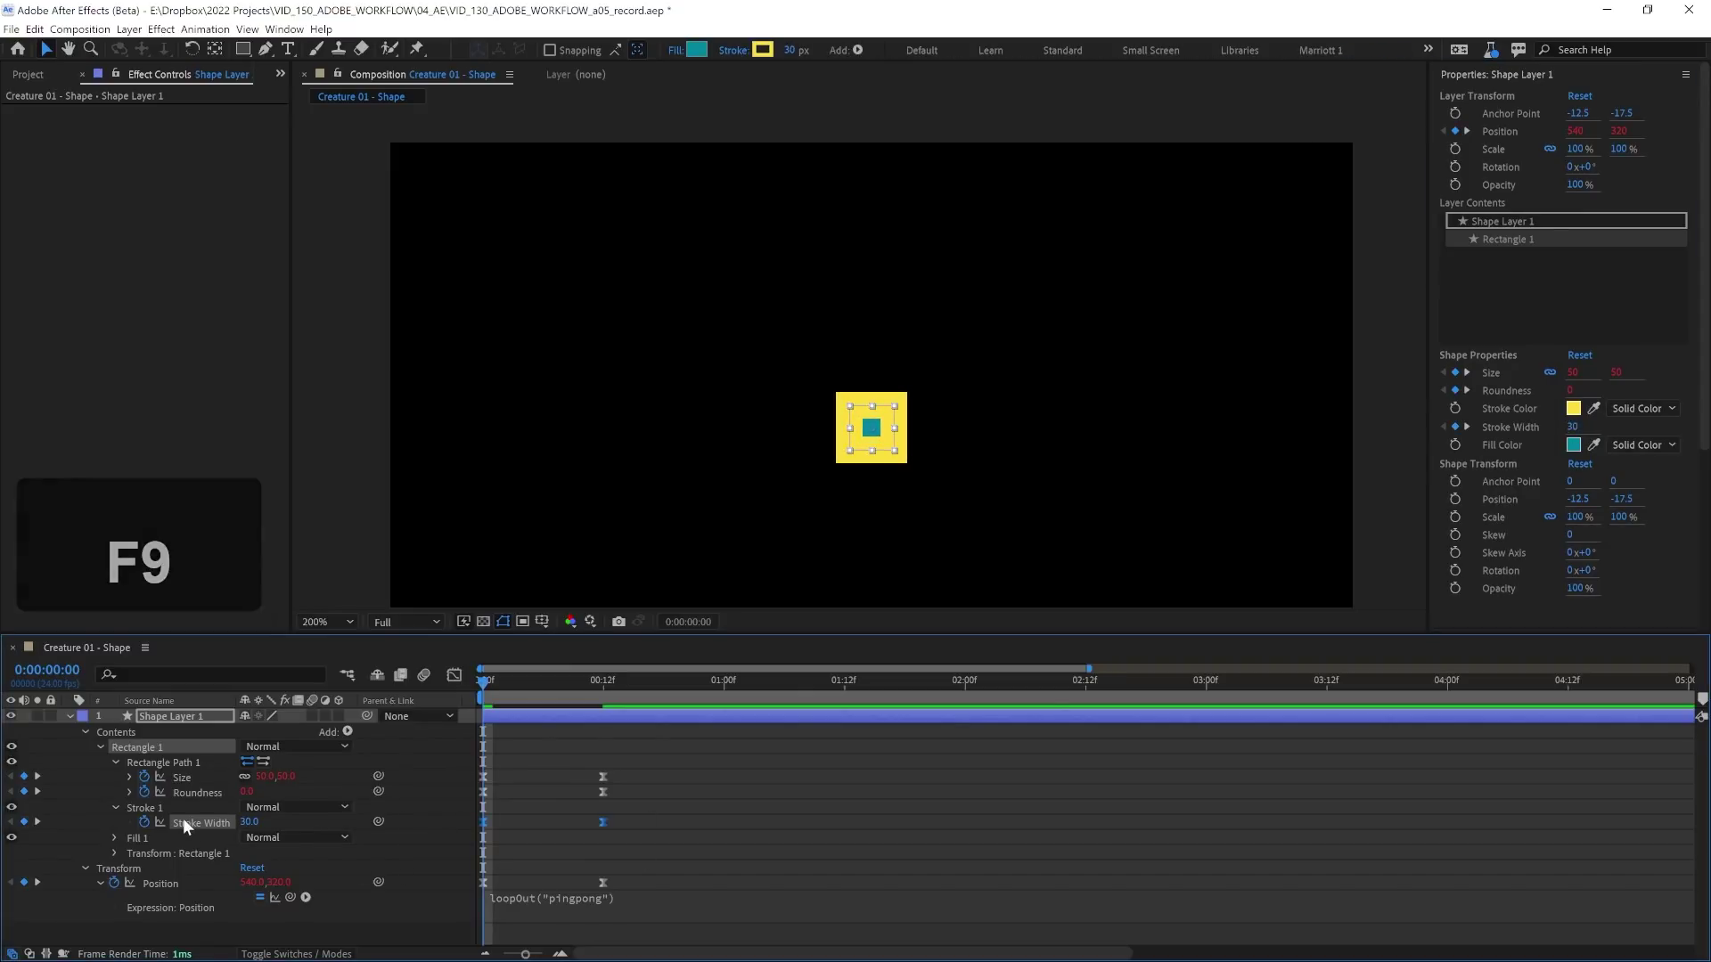
key("v")
left_click(654, 721)
key("space")
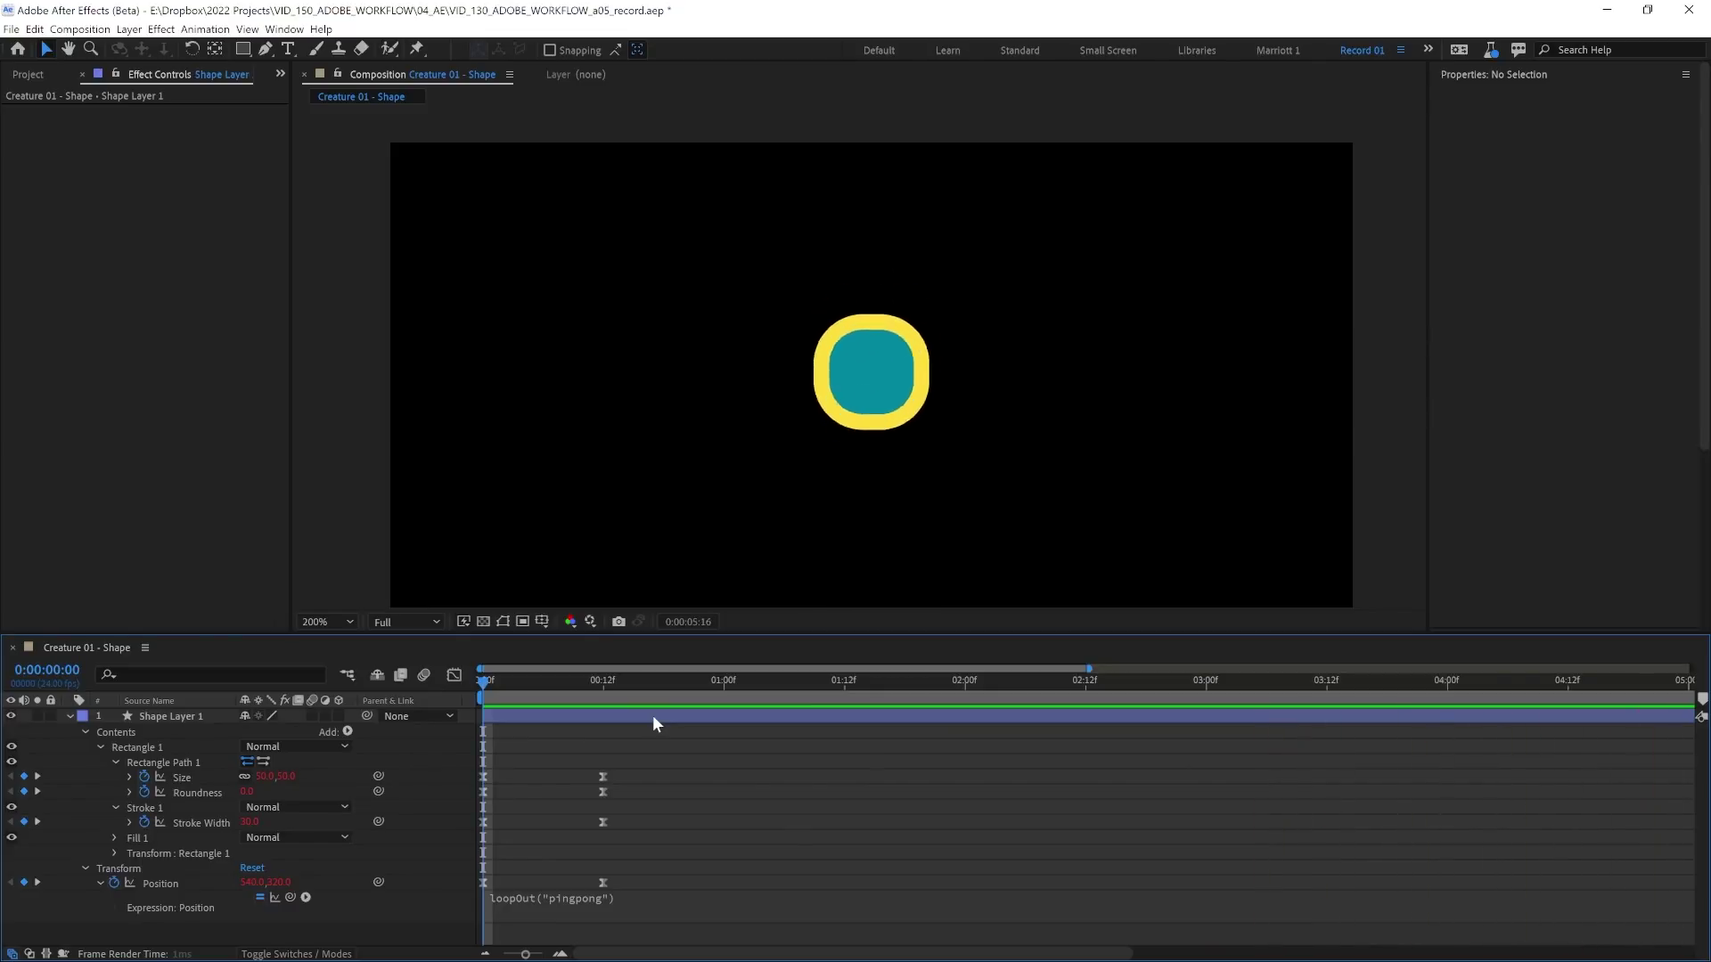
key("space")
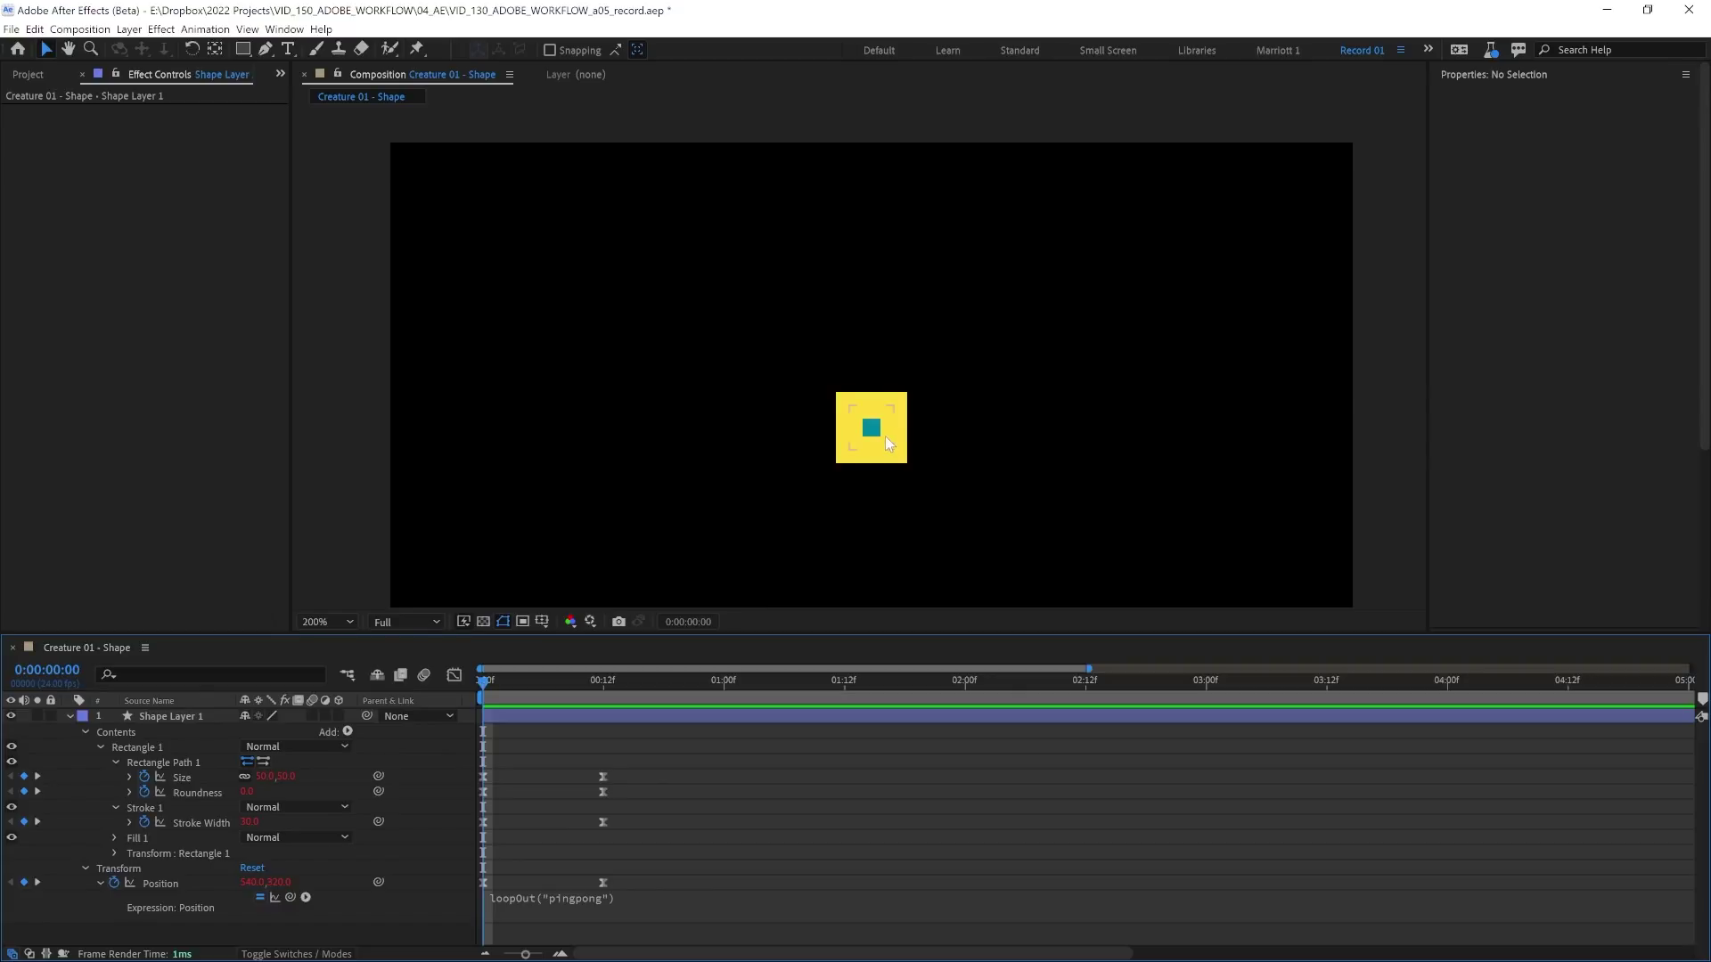
- Raise the starting Roundness keyframe from 0 to 1 and replay the loop preview
key("space")
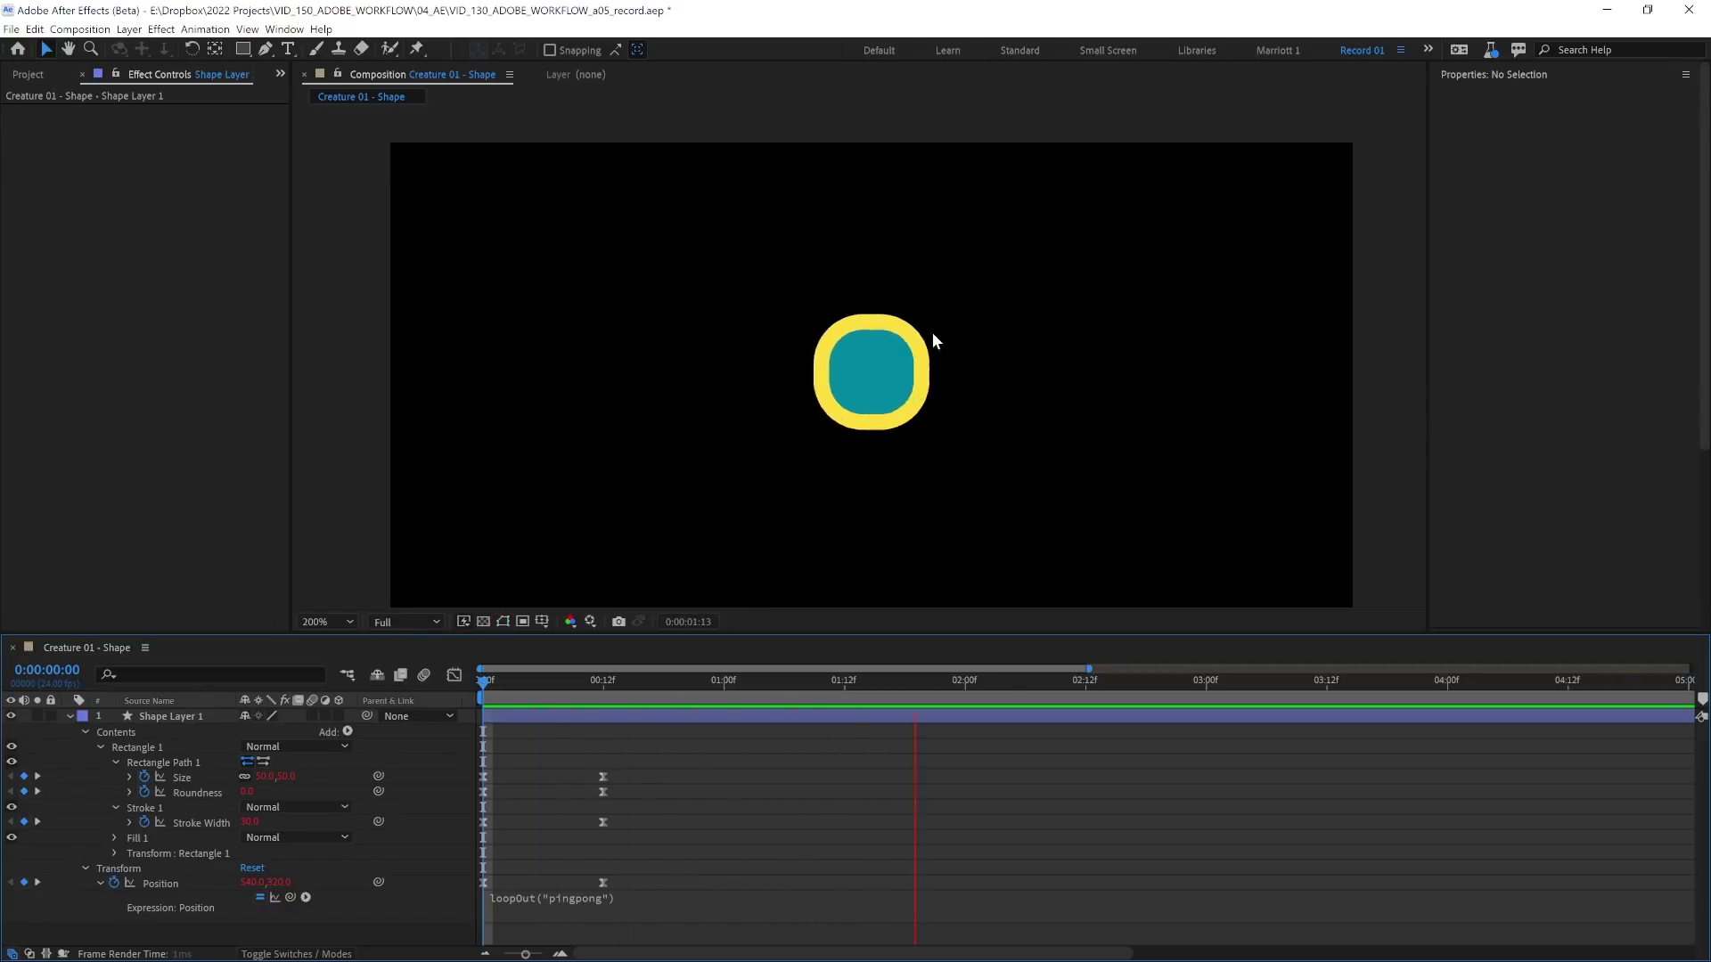
key("space")
key("space")
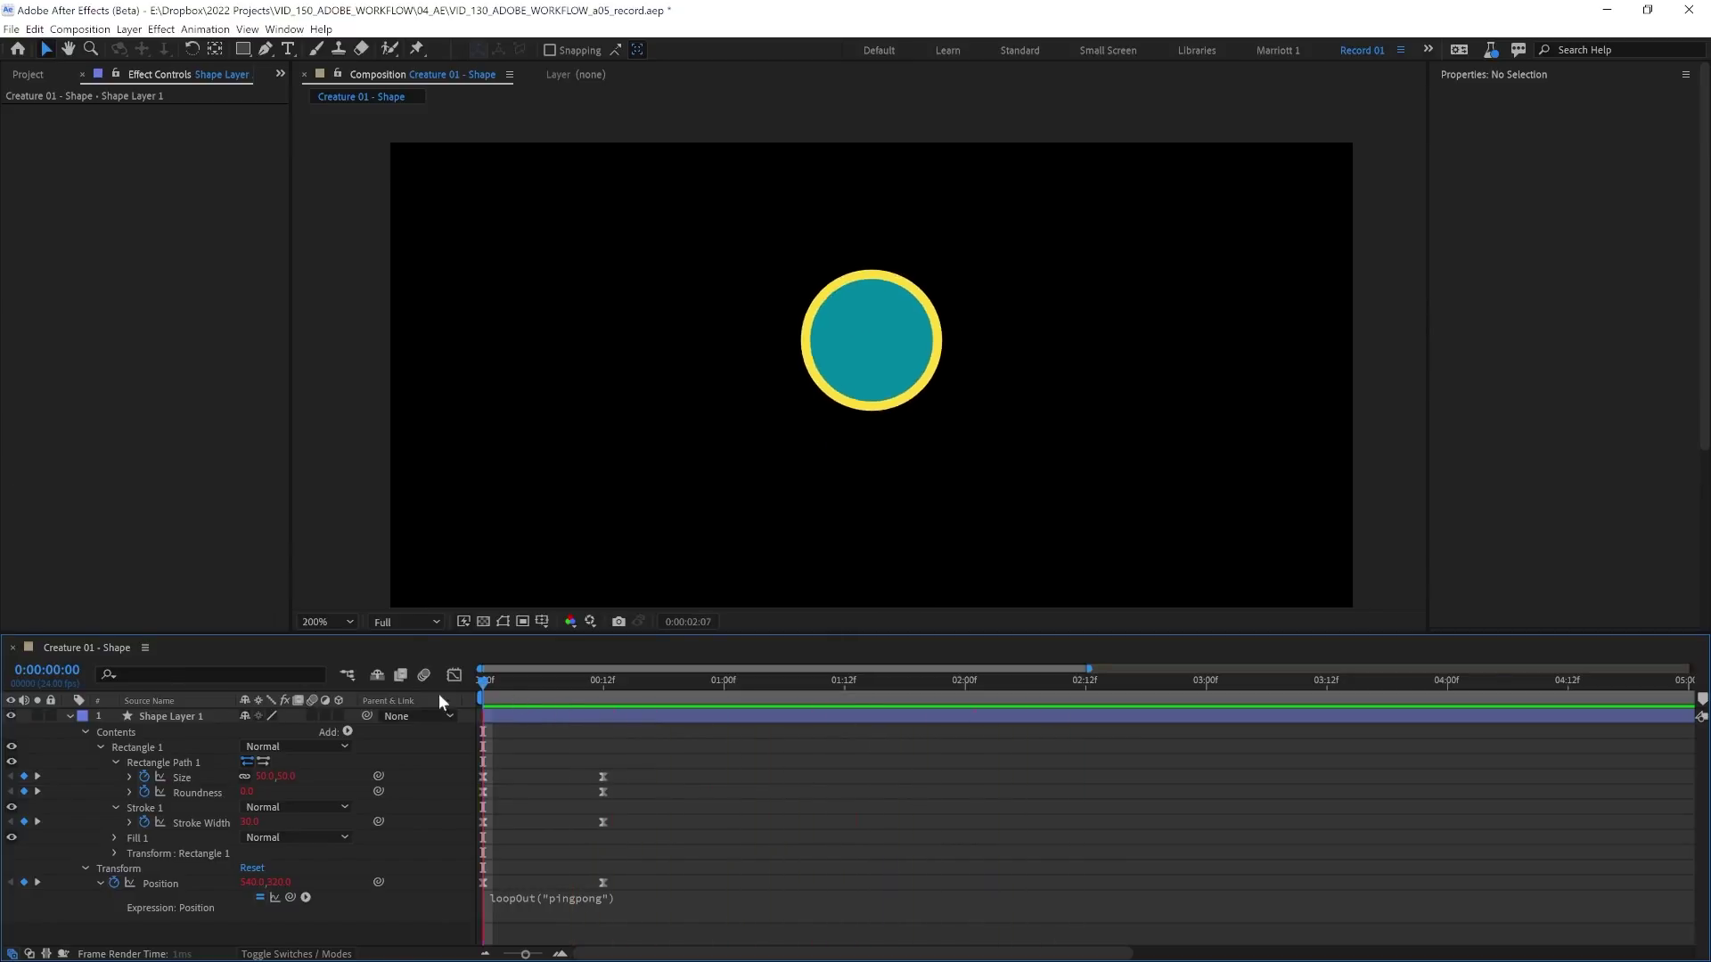
key("space")
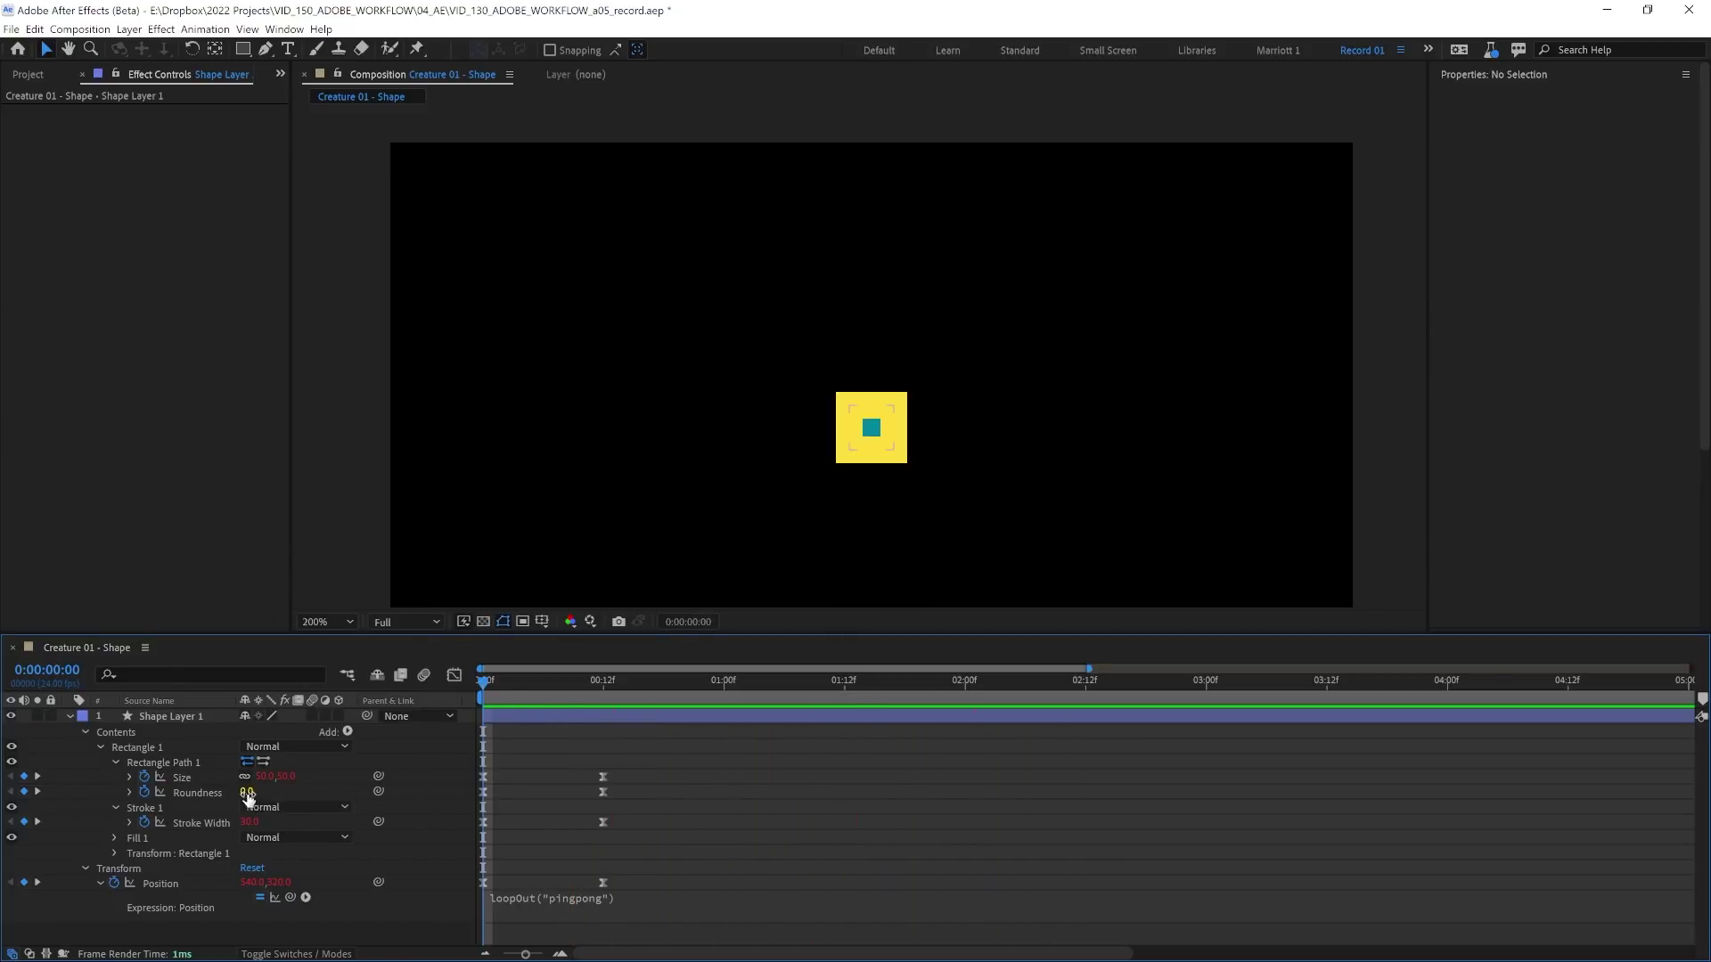
left_click(255, 791)
key("Up")
left_click(821, 776)
key("space")
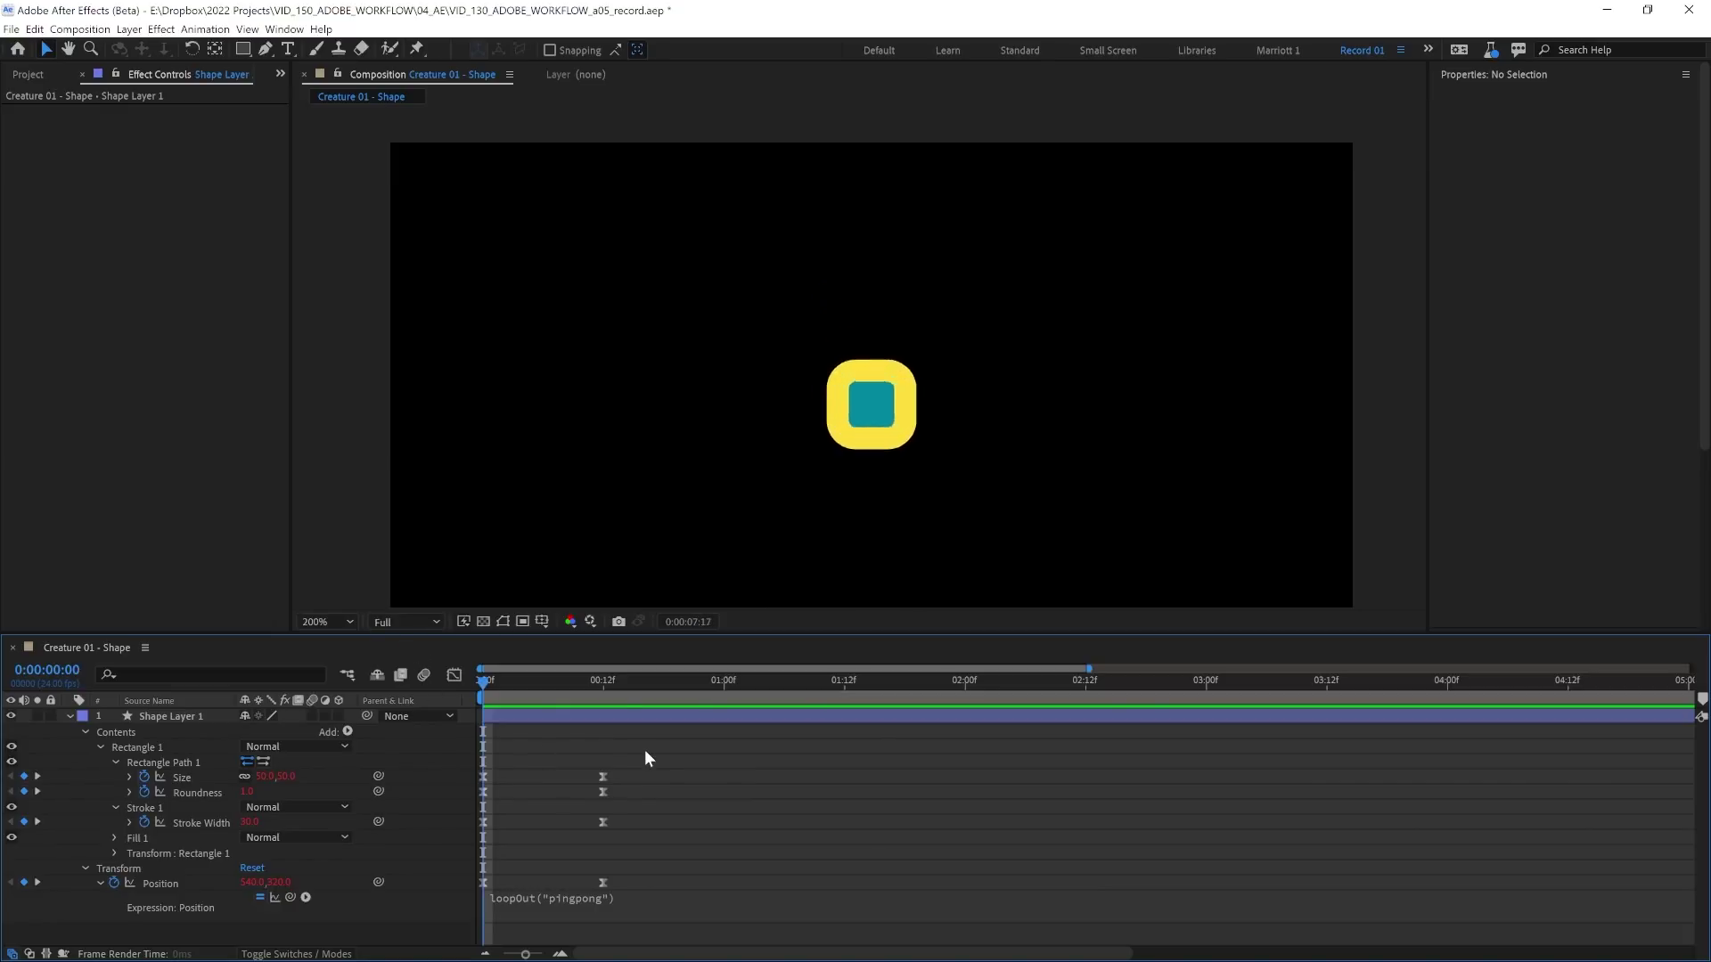
- Lengthen all keyframes' Bezier handles in the Graph Editor so speed peaks sharply mid-bounce, then preview
left_click(566, 682)
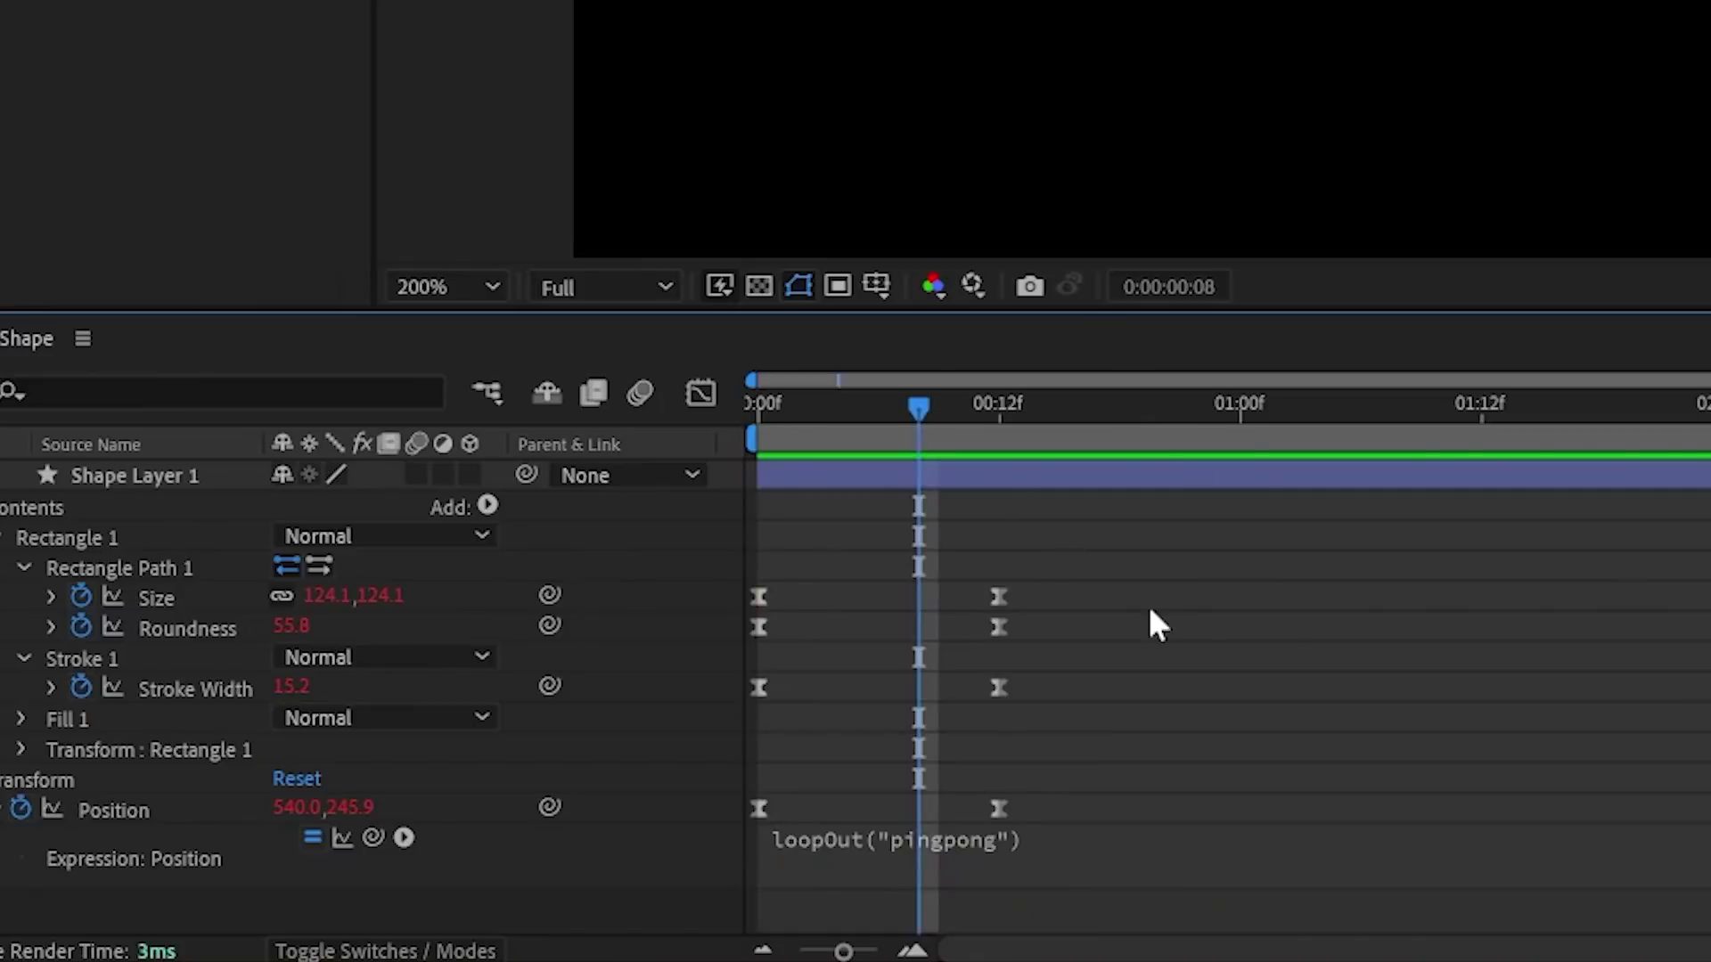
left_click_drag(1136, 580, 722, 849)
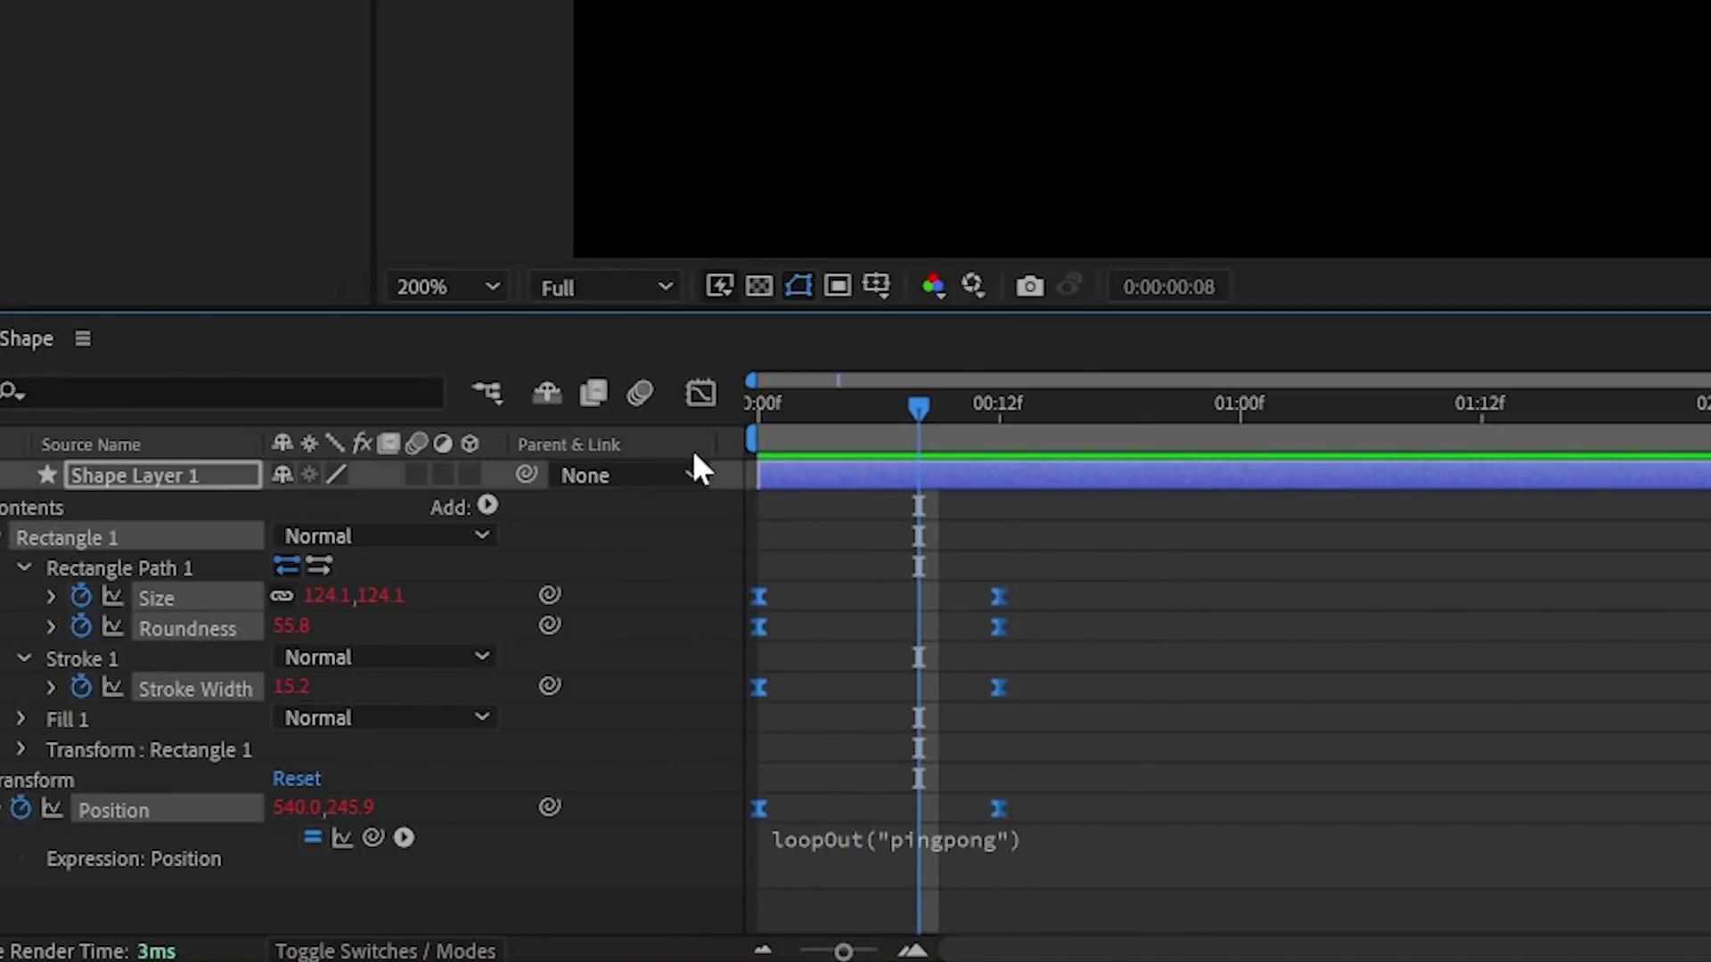
left_click(703, 392)
left_click_drag(1031, 834, 477, 898)
left_click_drag(875, 875, 840, 874)
left_click_drag(565, 879, 618, 875)
left_click_drag(615, 690, 677, 693)
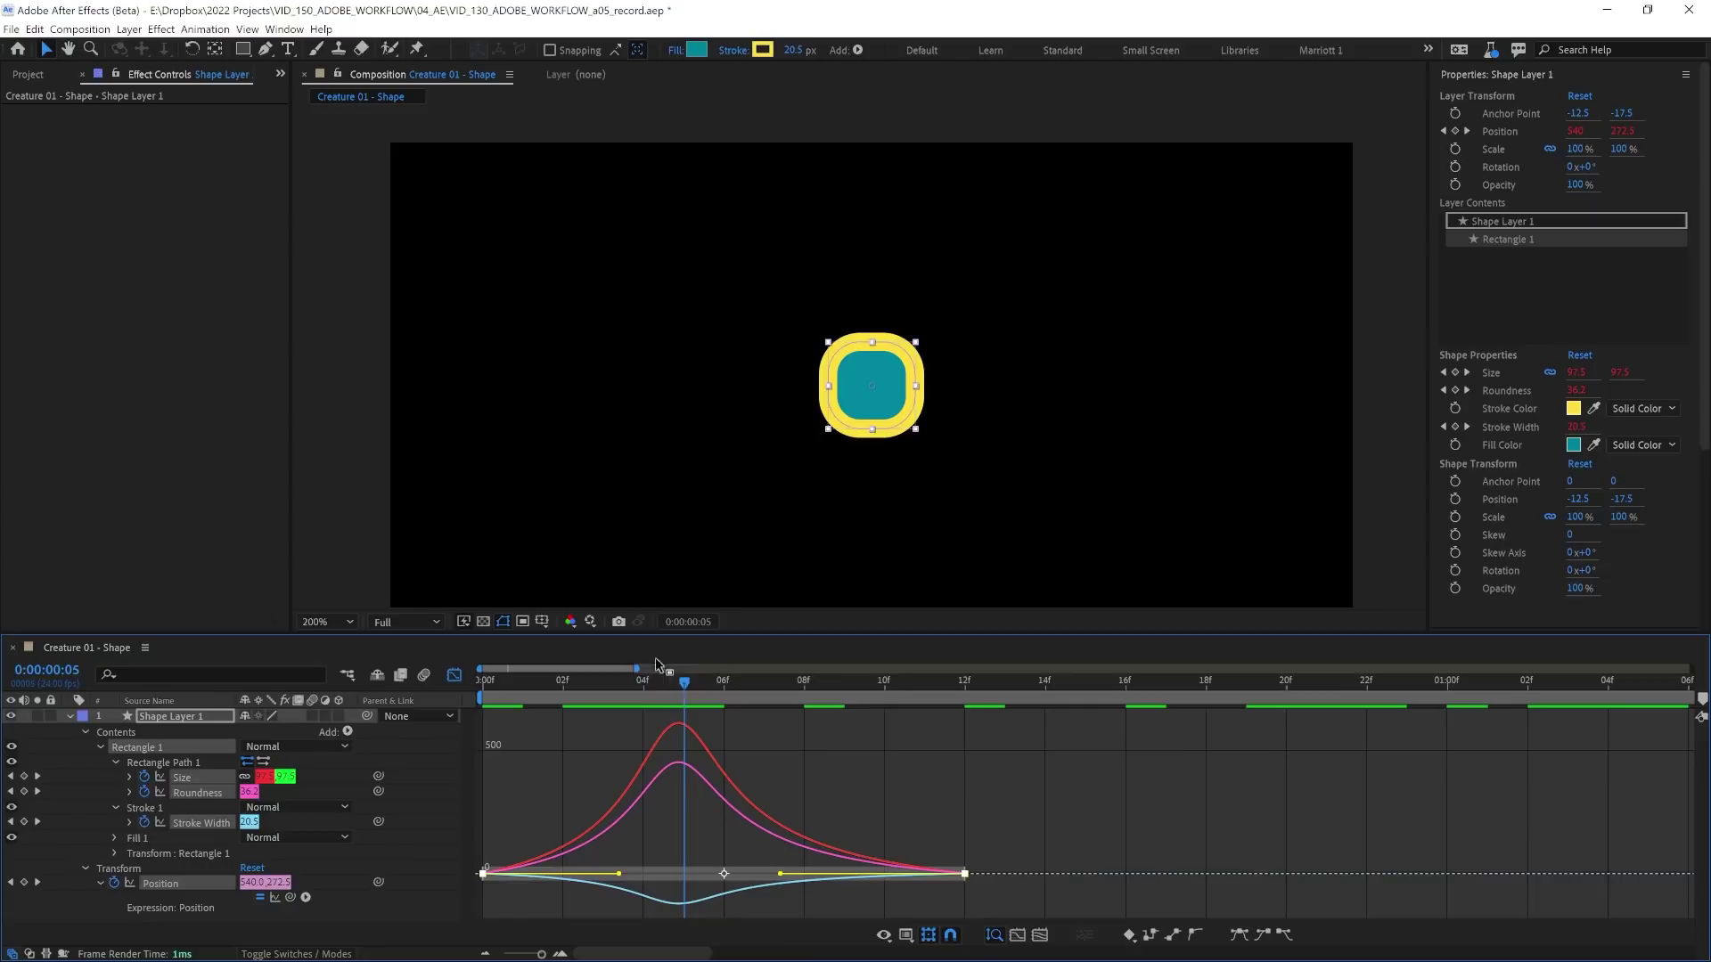
key("space")
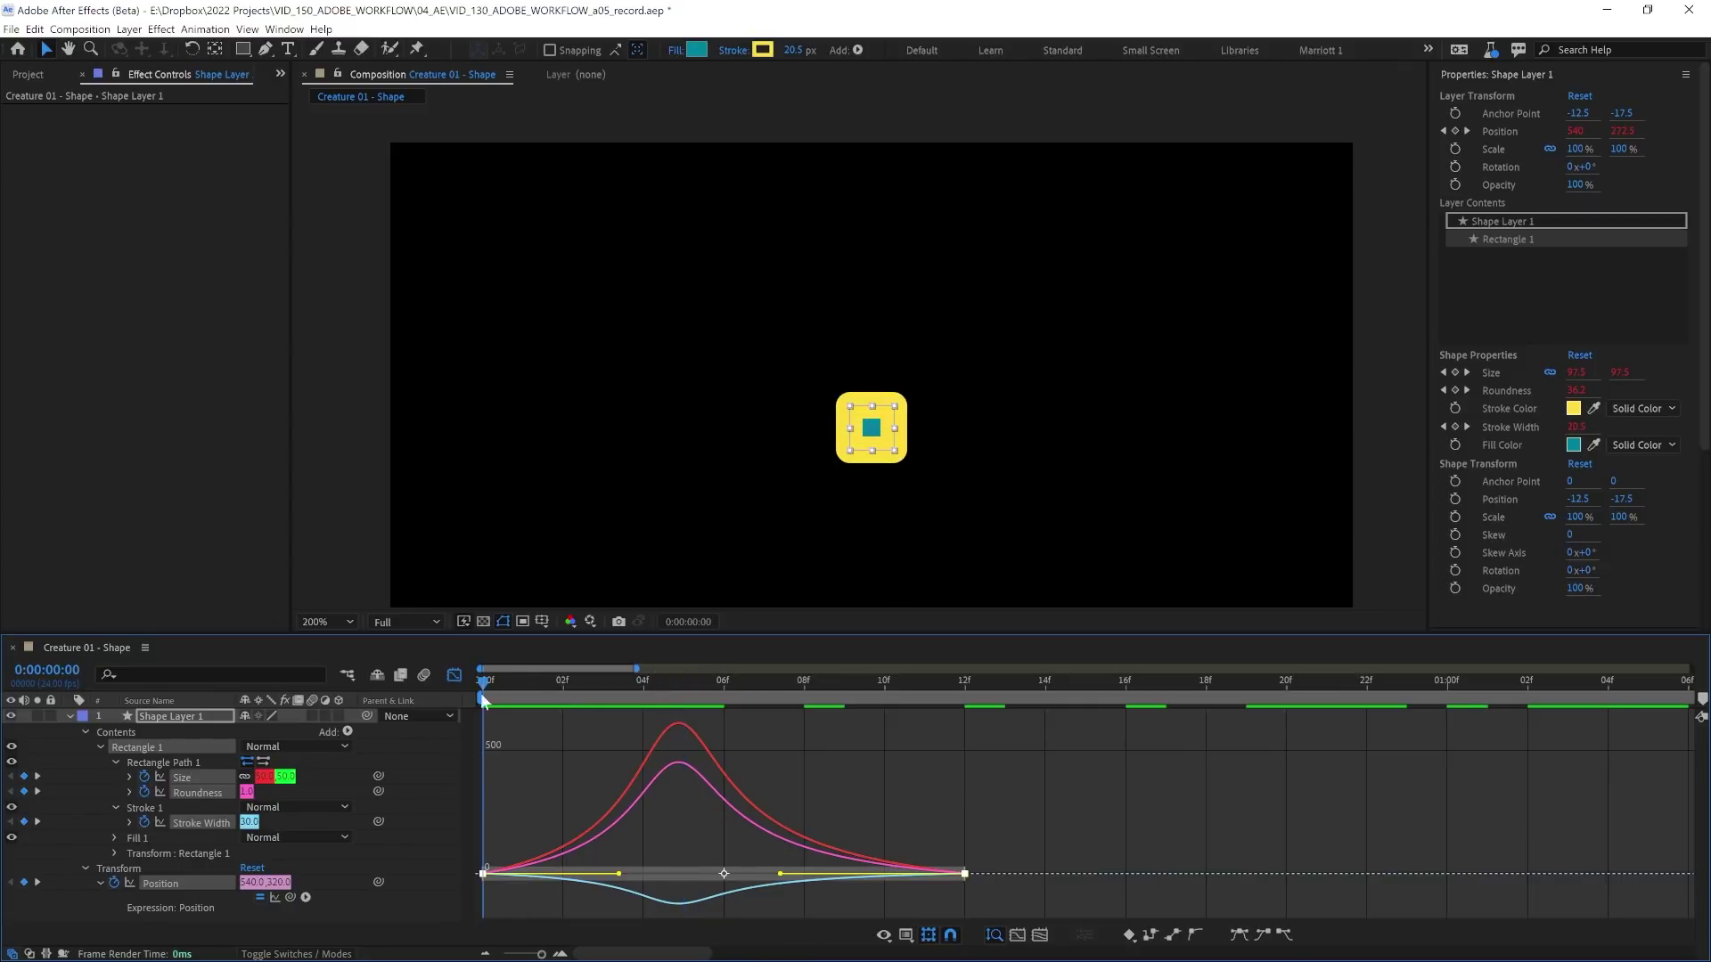